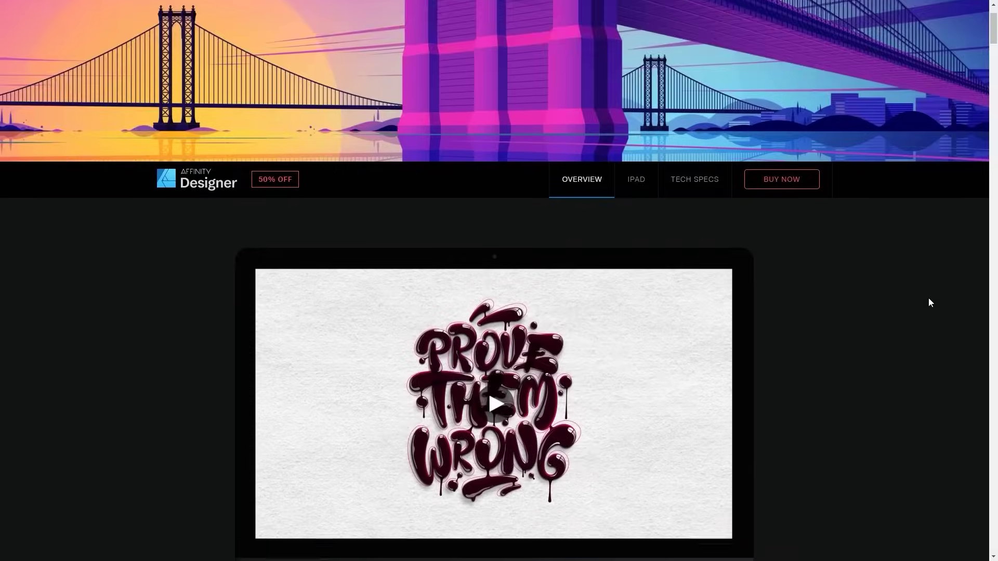
Scroll past the banner video and awards row to reach 'Serious business'.
scroll(929, 301, down, 12)
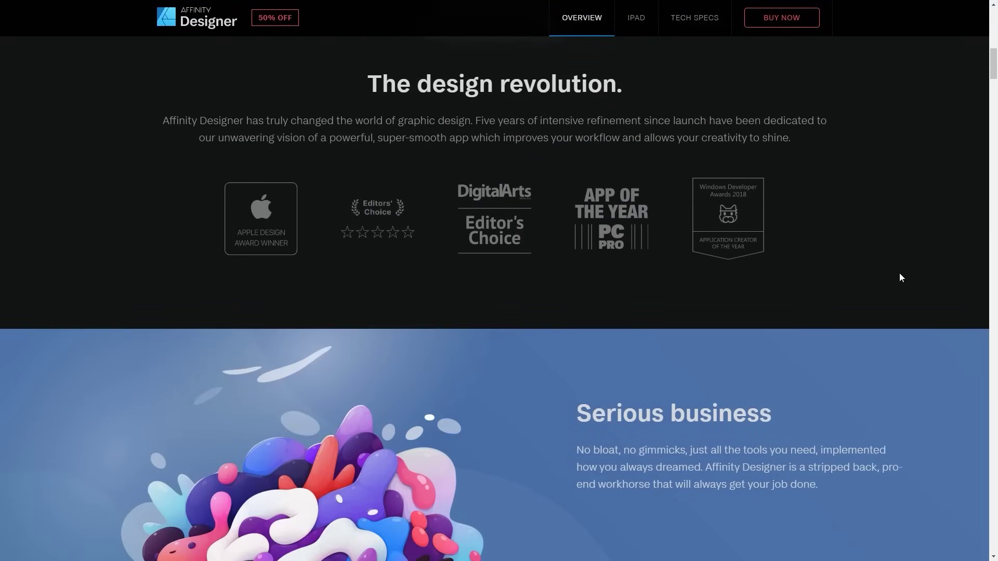
scroll(899, 275, down, 6)
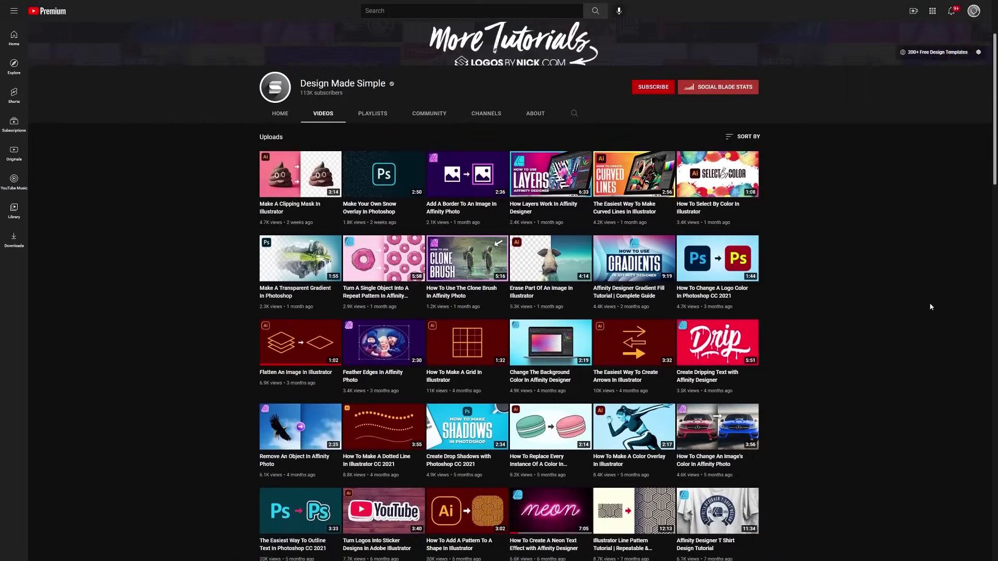
Export the donut artwork, draw a rectangle on a blank page, and scale its donut tile fill.
scroll(930, 306, down, 9)
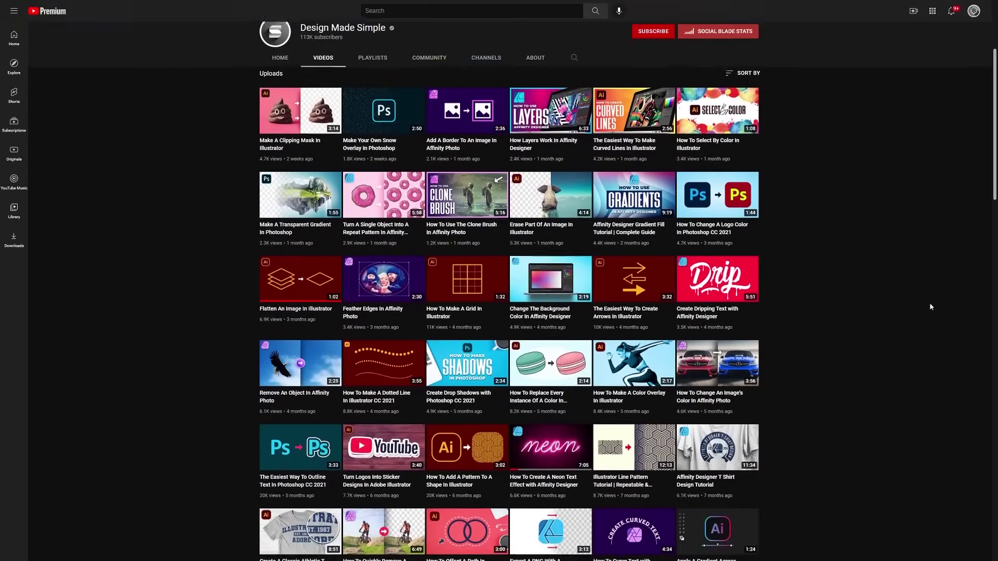
scroll(930, 307, down, 4)
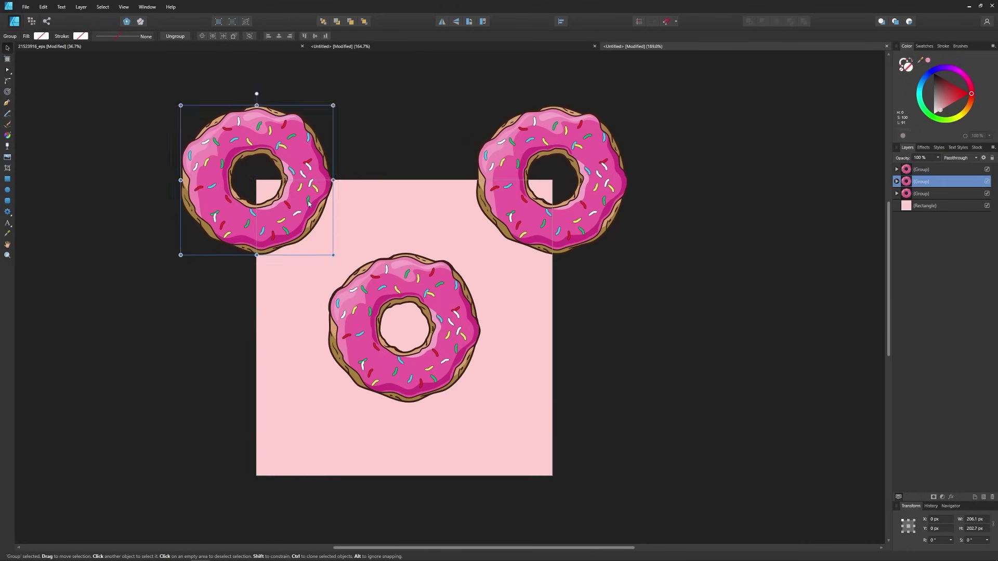
click(940, 529)
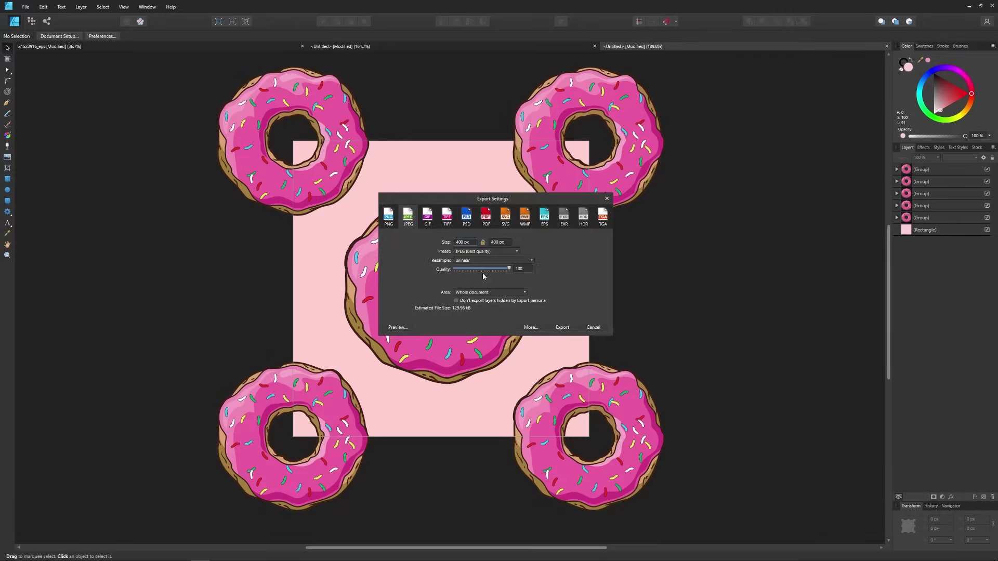
click(561, 327)
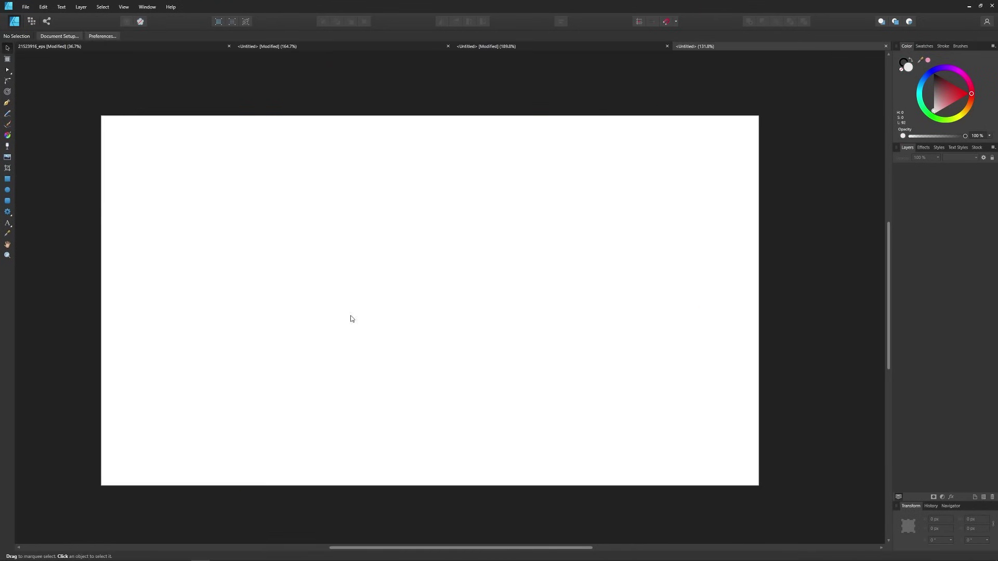
drag(198, 156, 688, 441)
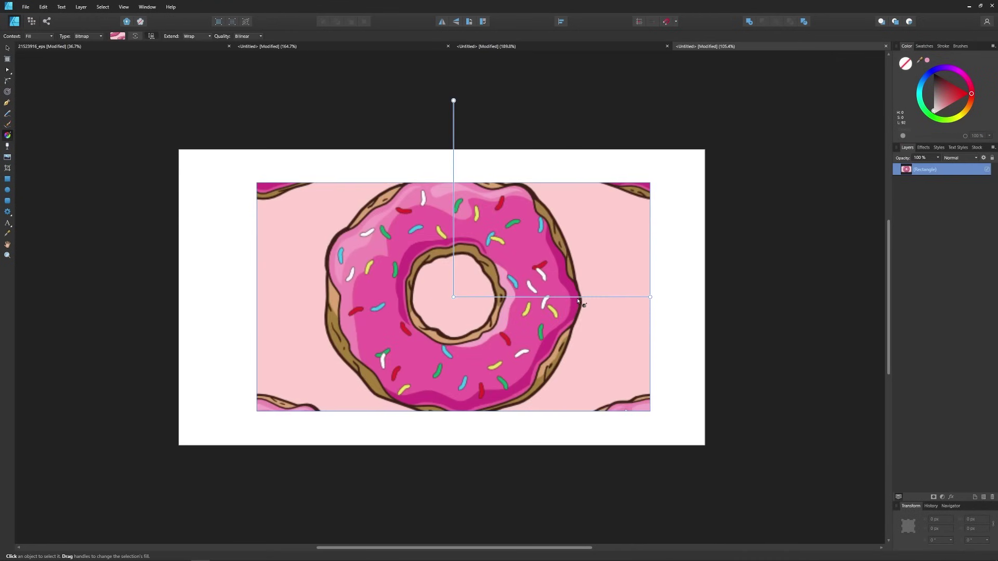
drag(578, 300, 491, 296)
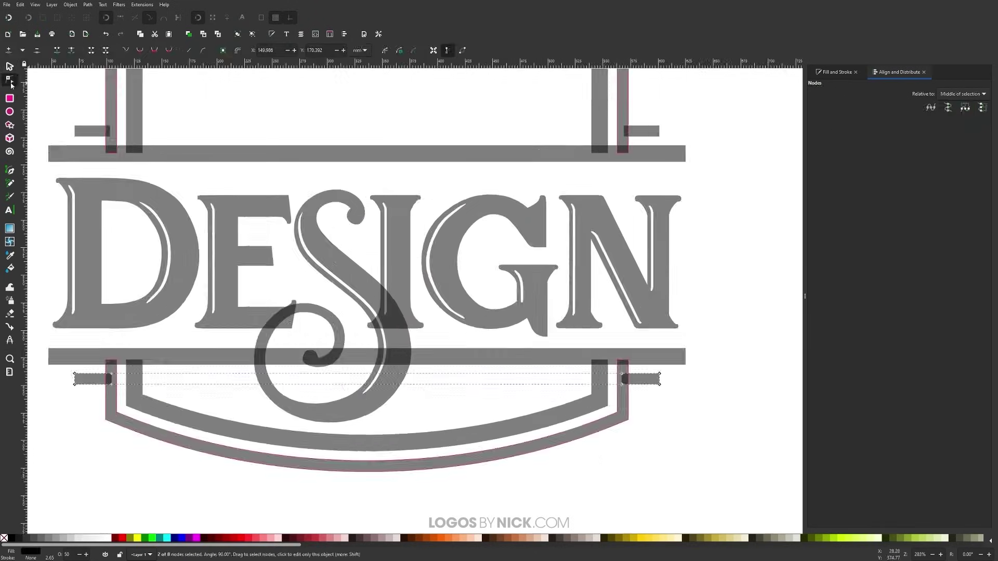
Select the S letter and the bar pieces around the DESIGN lettering.
click(416, 276)
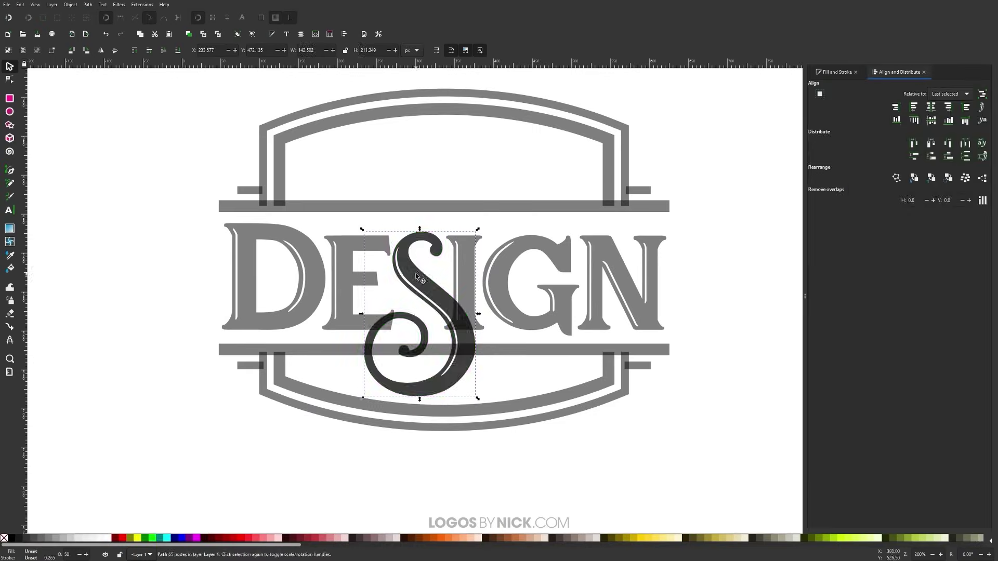
scroll(417, 267, up, 1)
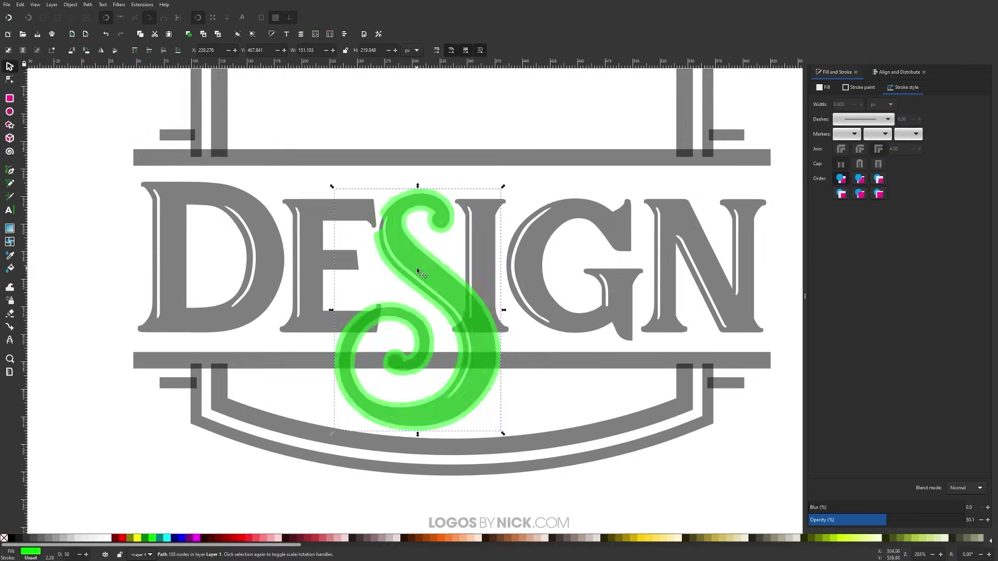
key(Tab)
click(262, 365)
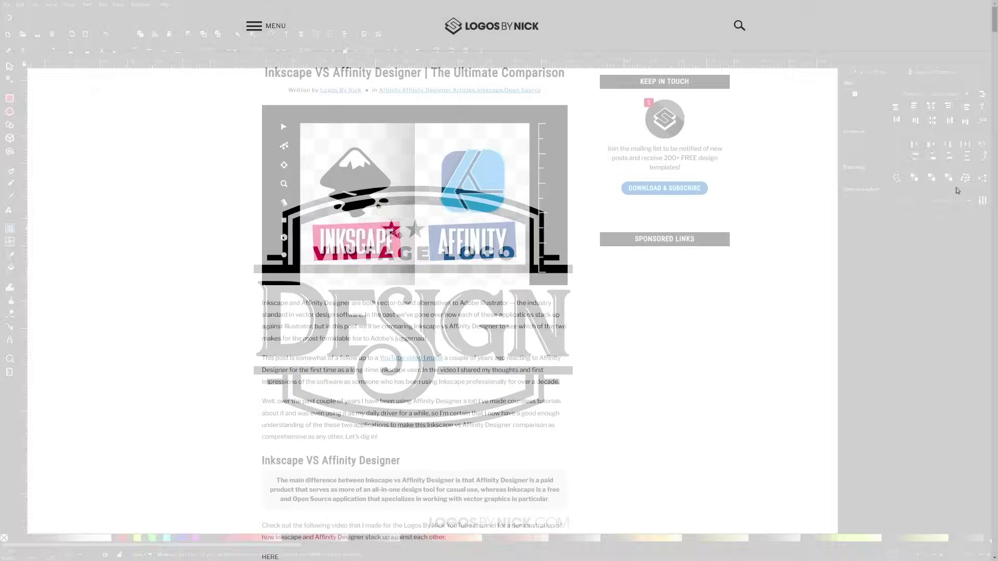
Scroll the Inkscape VS Affinity Designer article through its Table of Contents to the About section.
scroll(956, 187, down, 5)
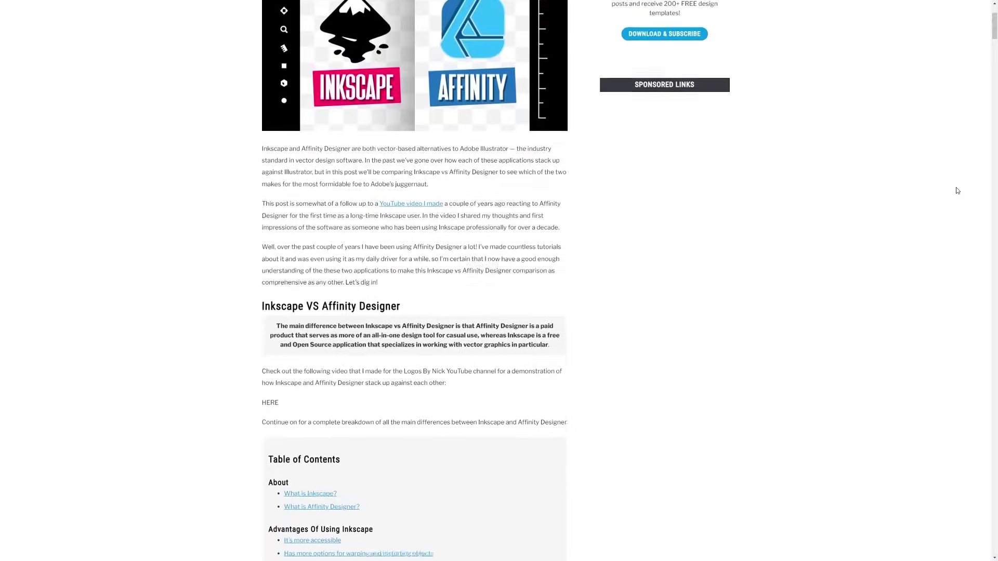
scroll(958, 190, down, 13)
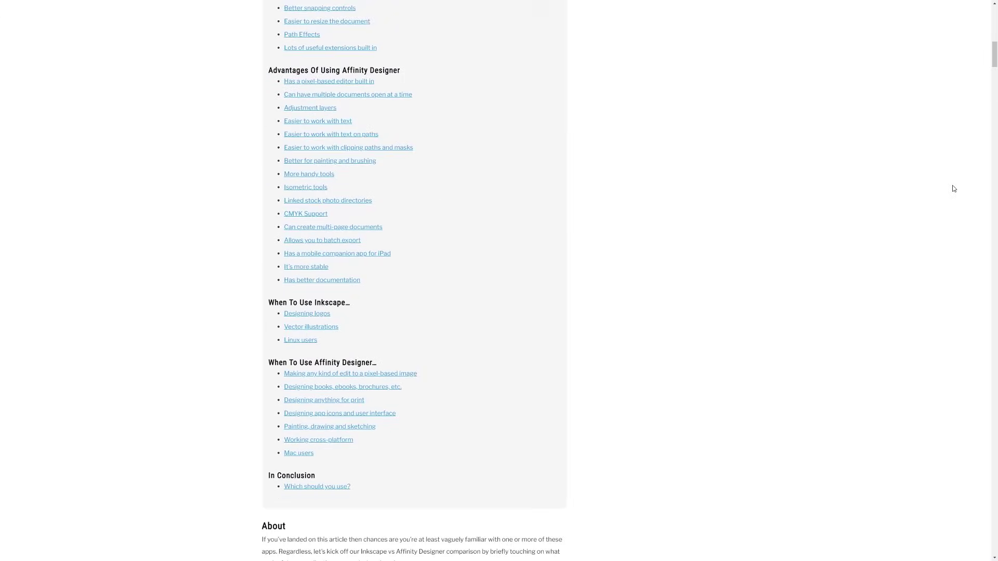
scroll(955, 189, down, 15)
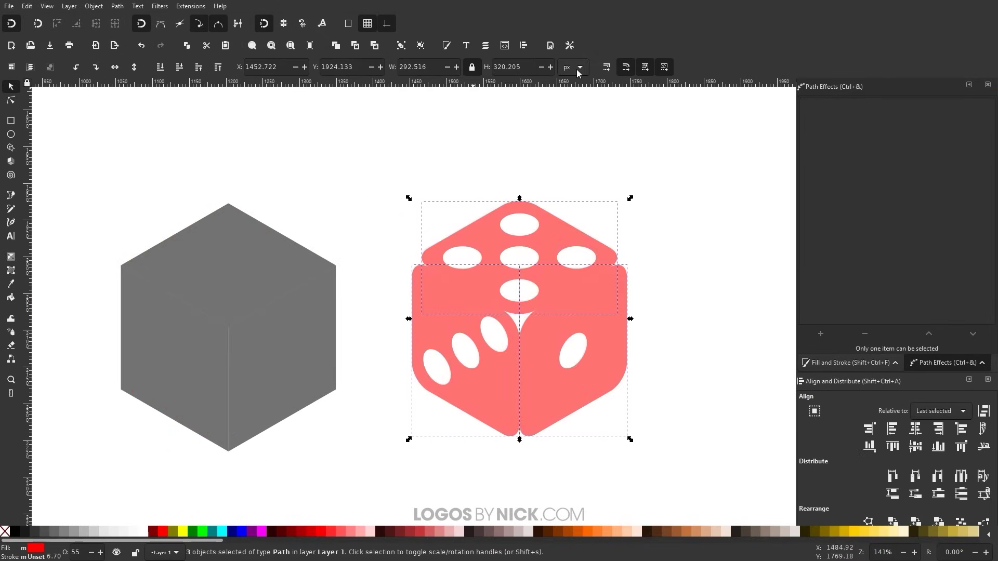
click(497, 468)
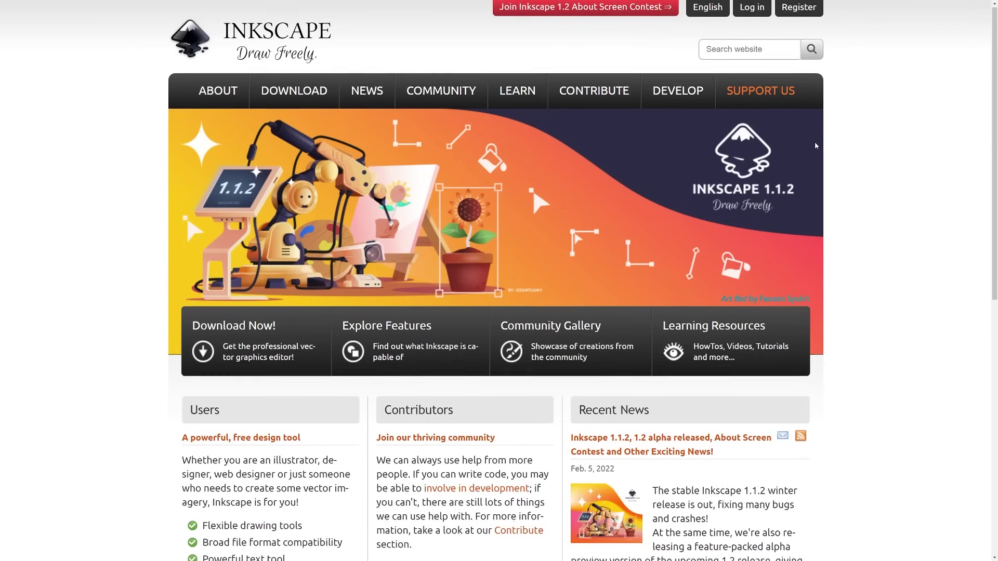
Scroll the Inkscape homepage, then the Affinity Designer page down to 'As complex as you like'.
scroll(816, 142, down, 5)
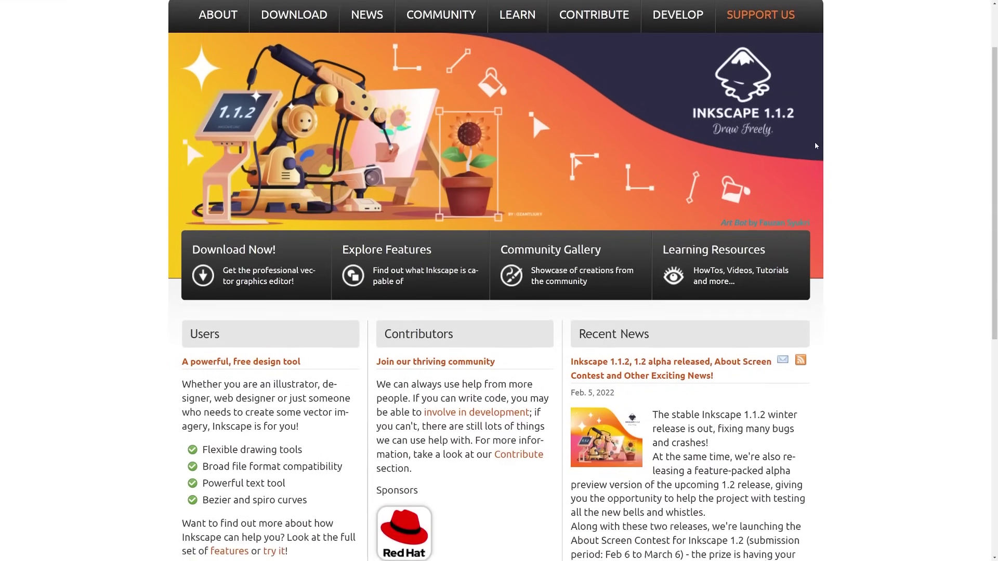
scroll(815, 145, down, 4)
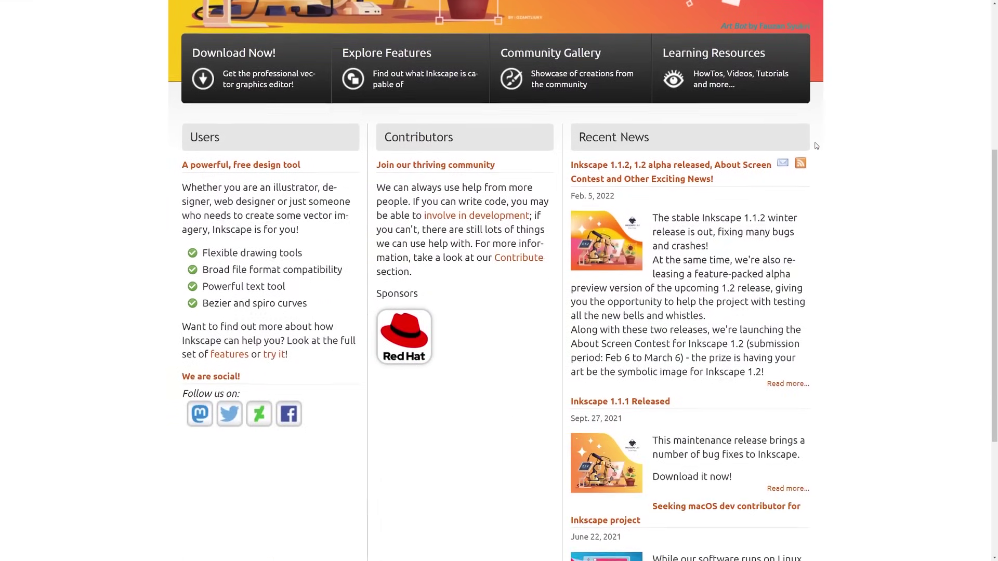
scroll(816, 146, down, 3)
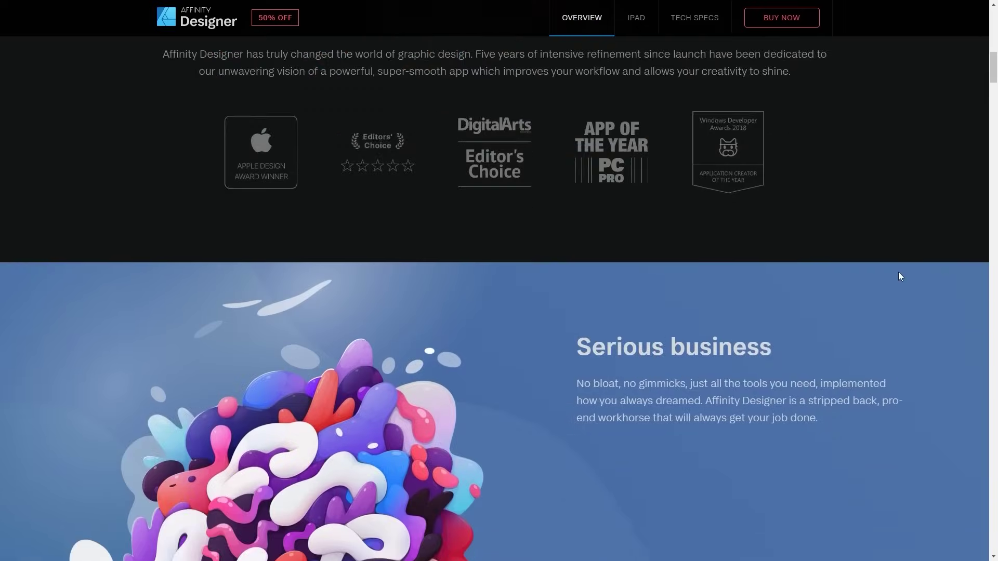
scroll(898, 272, down, 10)
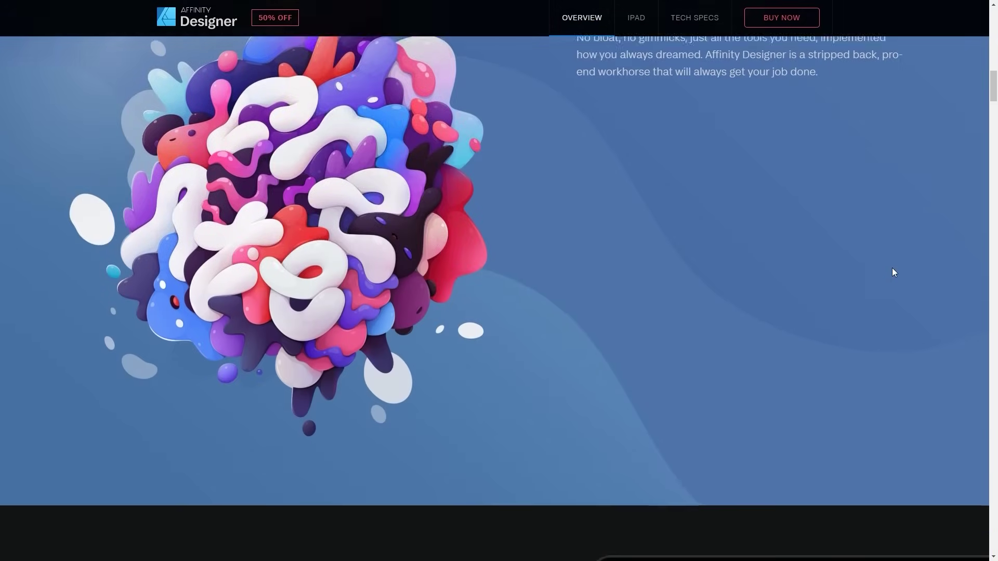
scroll(893, 272, down, 10)
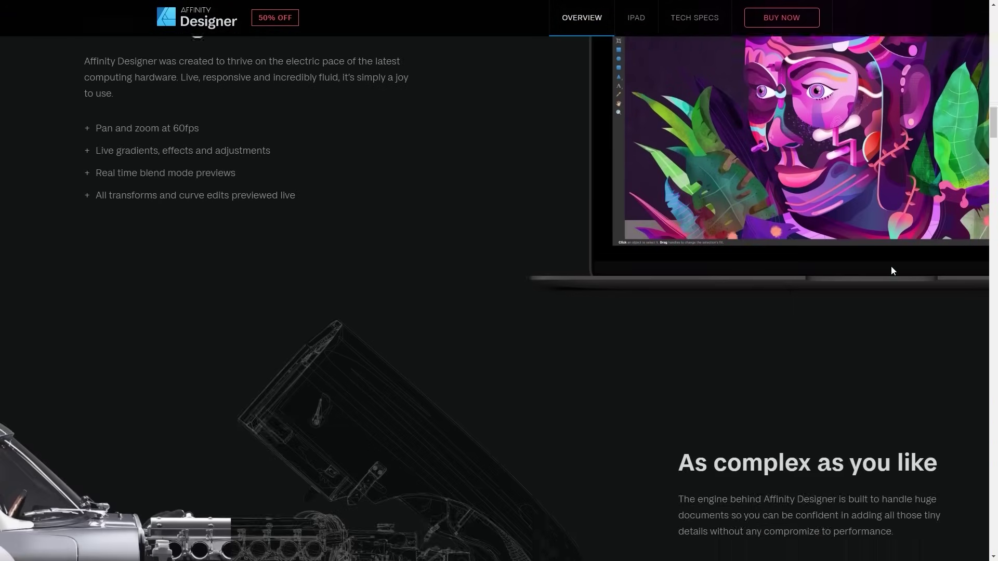
scroll(891, 266, down, 5)
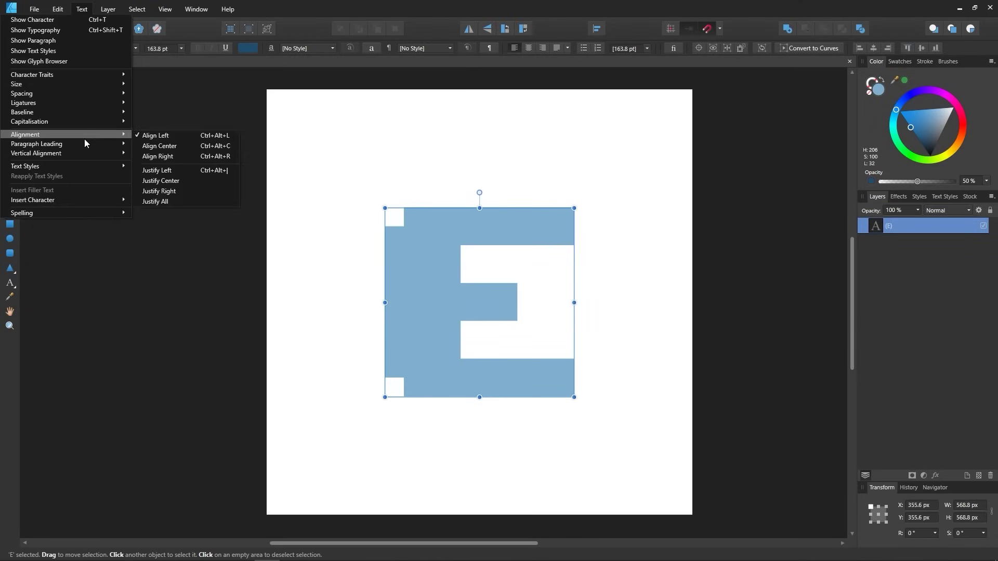
Convert the E text to curves, then refine the selection and delete its background.
key(ctrl+Return)
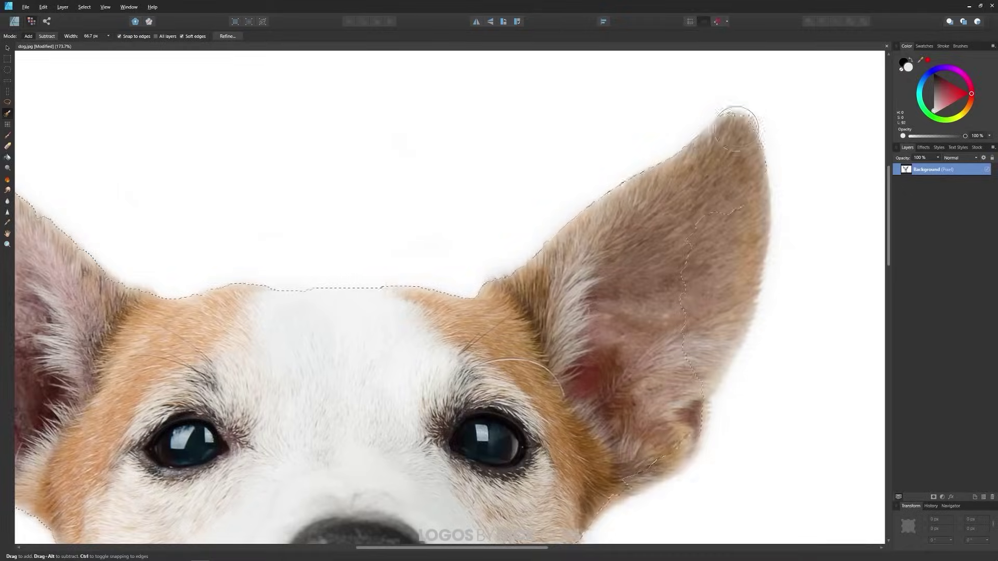
scroll(625, 330, down, 6)
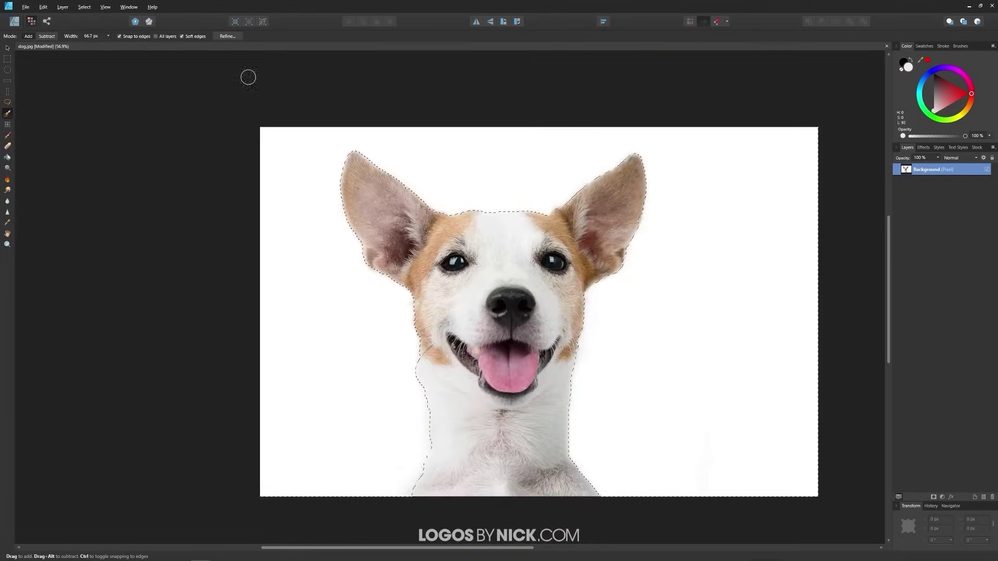
key(ctrl+alt+r)
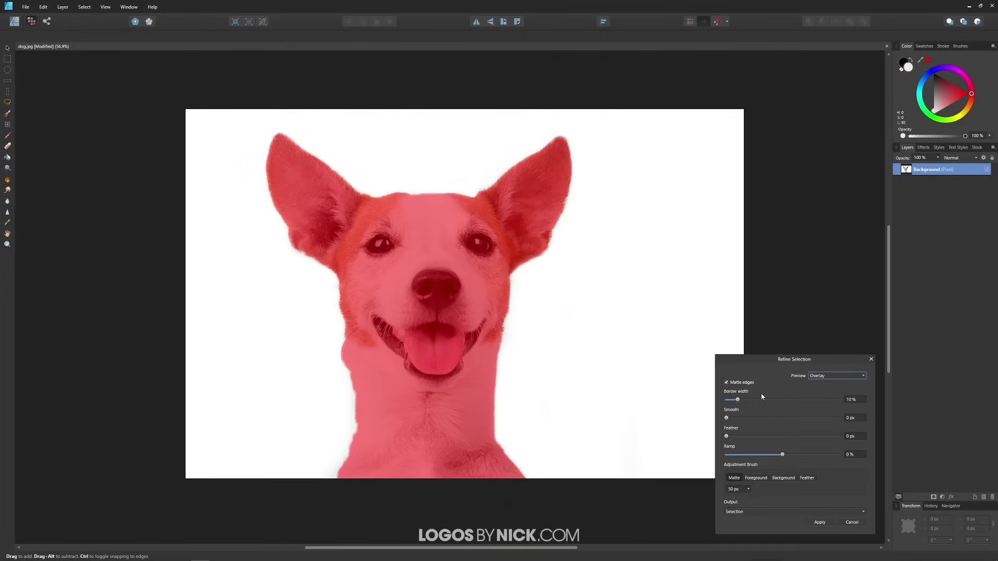
scroll(491, 251, up, 5)
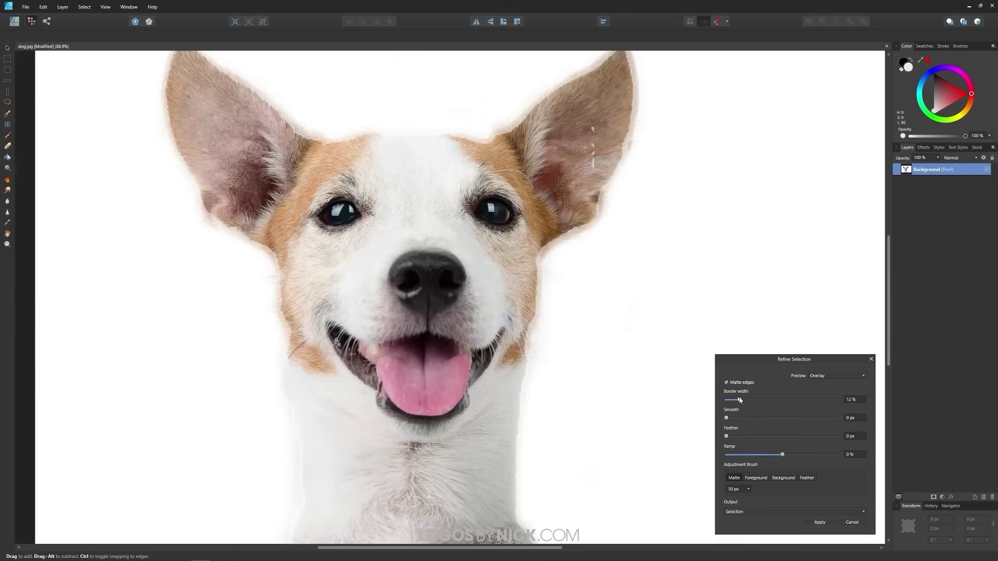
key(Return)
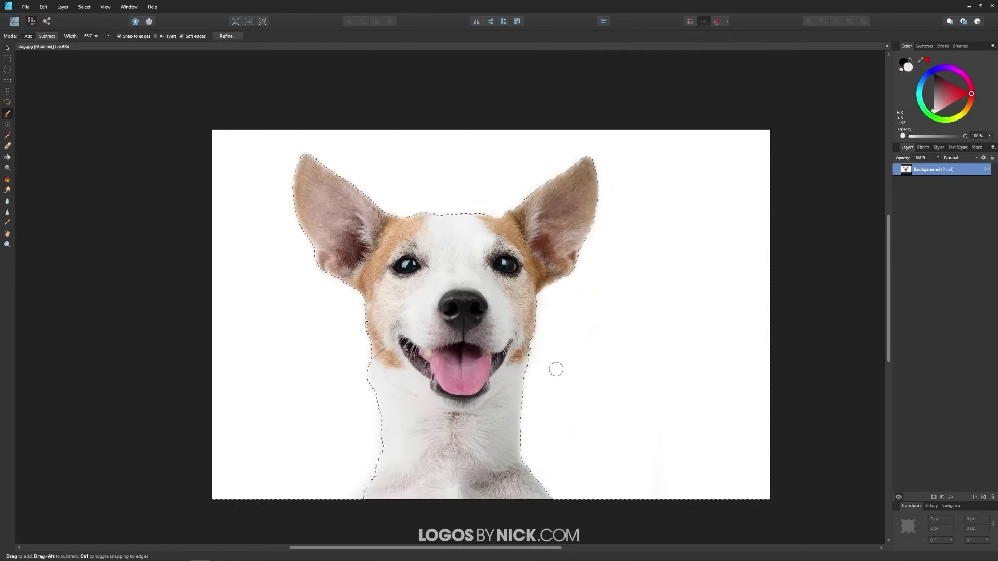
key(ctrl+shift+i)
key(Delete)
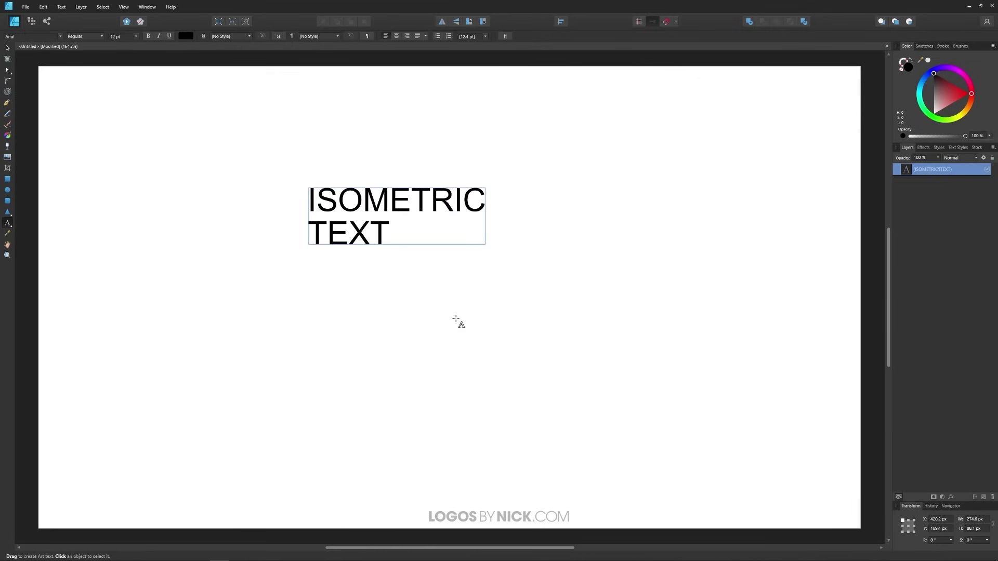
Convert ISOMETRIC TEXT to curves and place it on the top plane of an isometric grid.
key(ctrl+a)
click(63, 37)
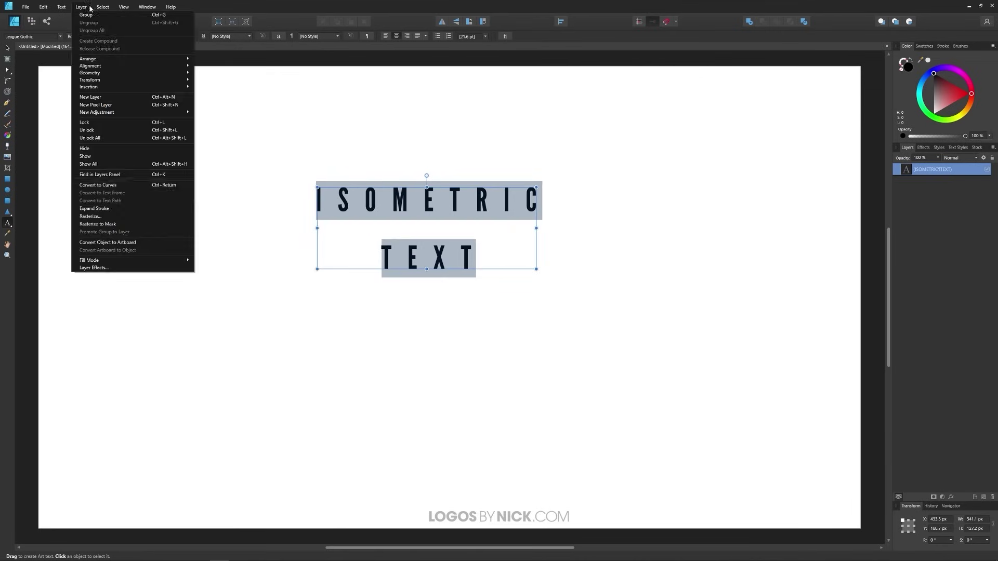
key(ctrl+Return)
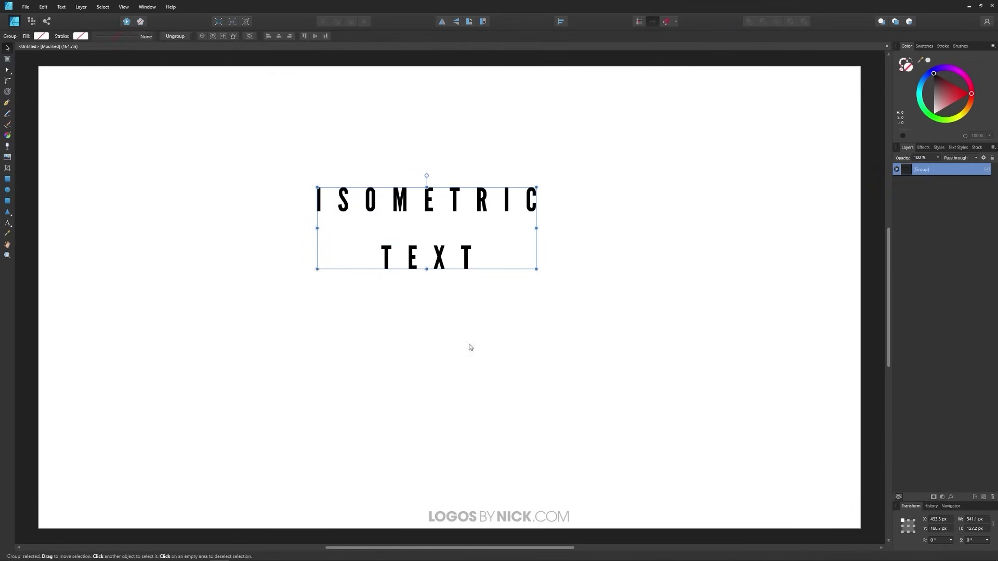
click(124, 9)
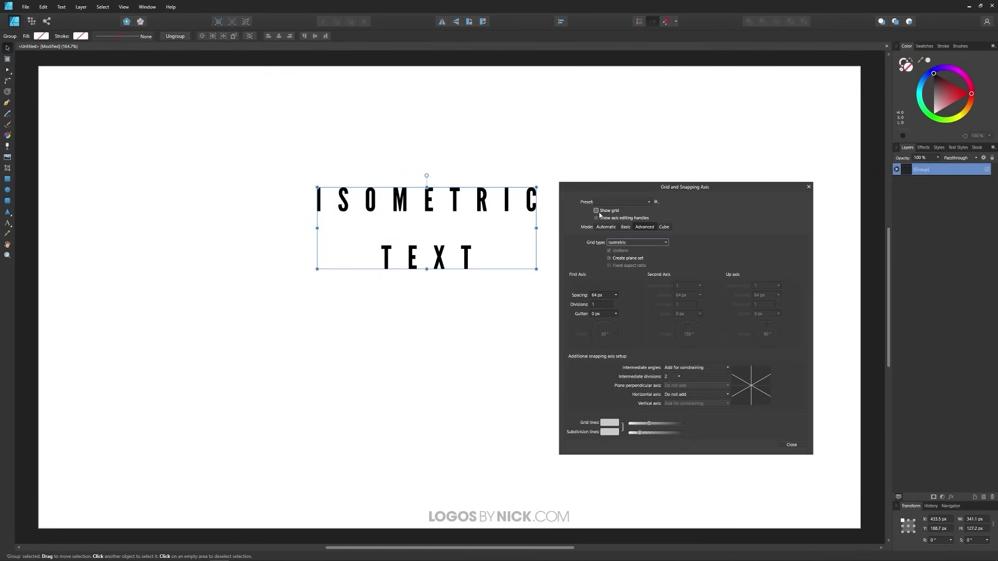
click(596, 210)
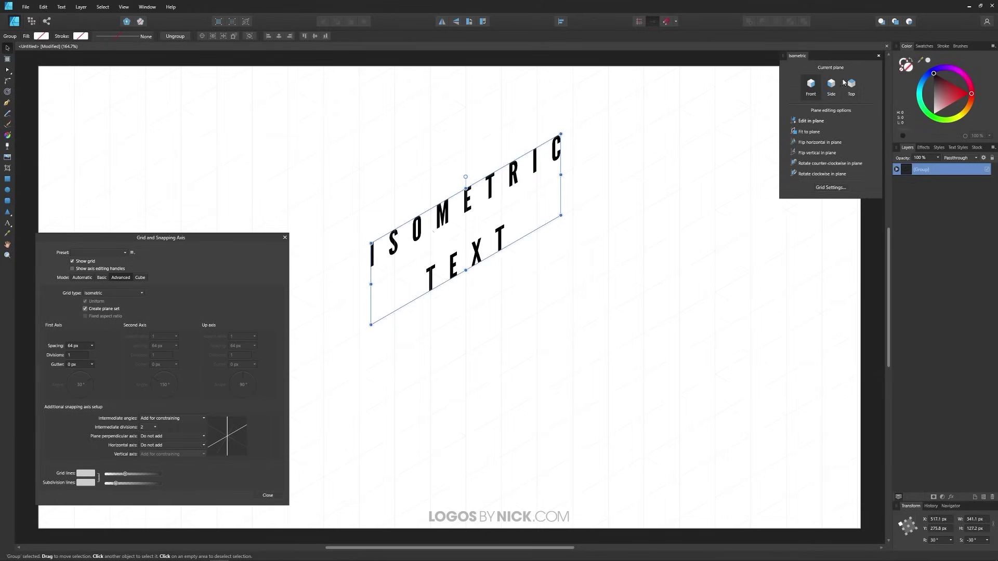
click(807, 132)
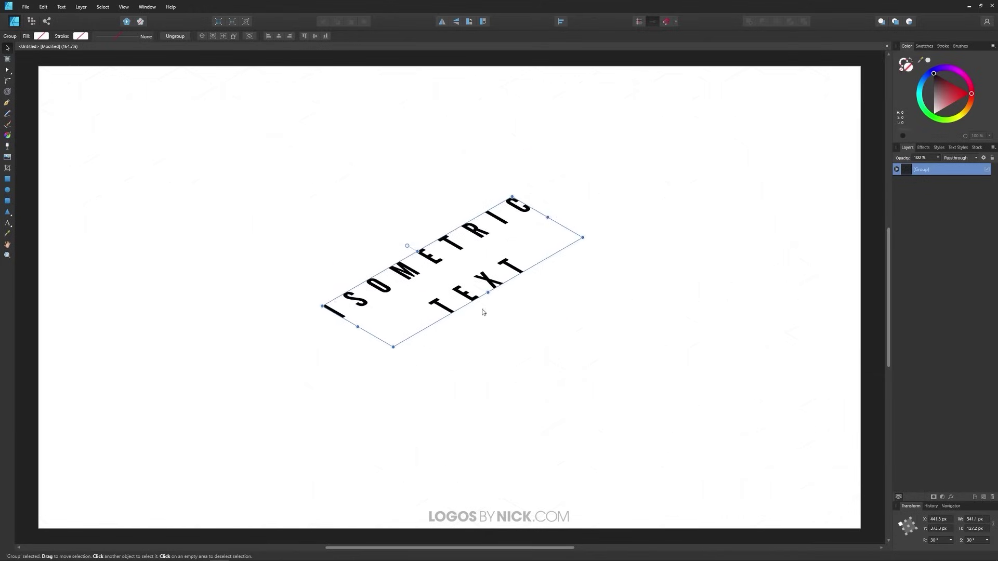
scroll(158, 373, up, 15)
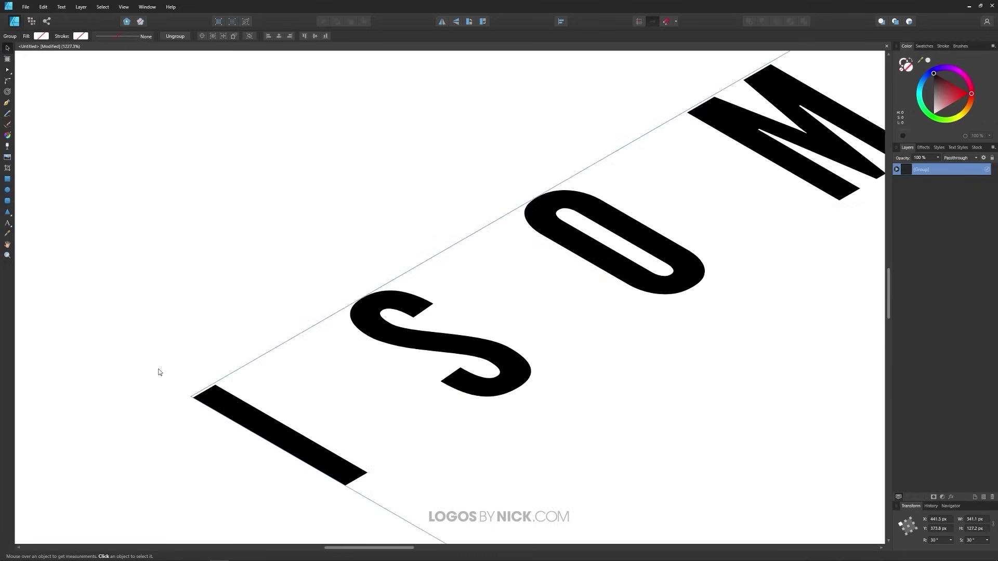
Stack nudged duplicates with Ctrl+J to extrude the lettering, then reposition the letter I.
key(ctrl+j)
key(Up)
scroll(261, 330, down, 12)
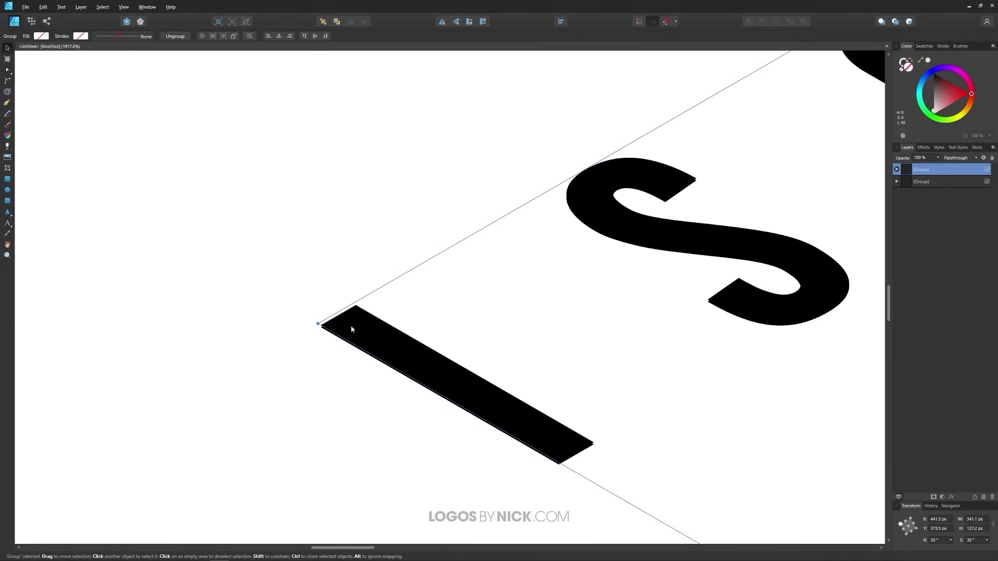
key(ctrl+j)
key(ctrl+j)
key(ctrl+j)
key(ctrl+j)
key(ctrl+j)
key(ctrl+j)
key(ctrl+j)
key(ctrl+j)
key(ctrl+j)
key(ctrl+j)
key(ctrl+j)
key(ctrl+j)
key(ctrl+j)
key(ctrl+j)
key(ctrl+j)
key(ctrl+j)
key(ctrl+j)
key(ctrl+j)
key(ctrl+j)
key(ctrl+j)
key(ctrl+j)
key(ctrl+j)
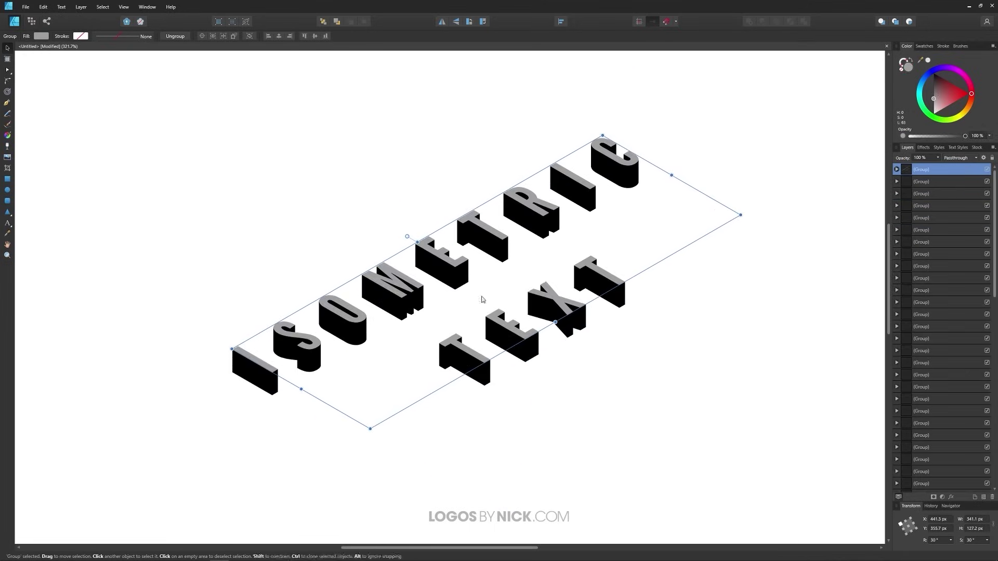
key(ctrl+a)
click(257, 364)
scroll(300, 375, up, 3)
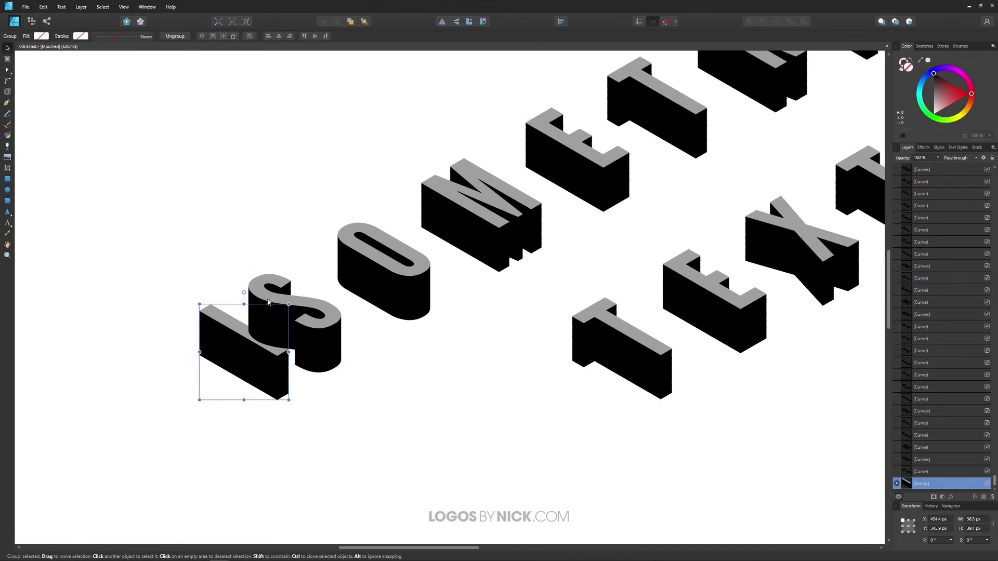
scroll(307, 431, right, 5)
scroll(520, 312, up, 3)
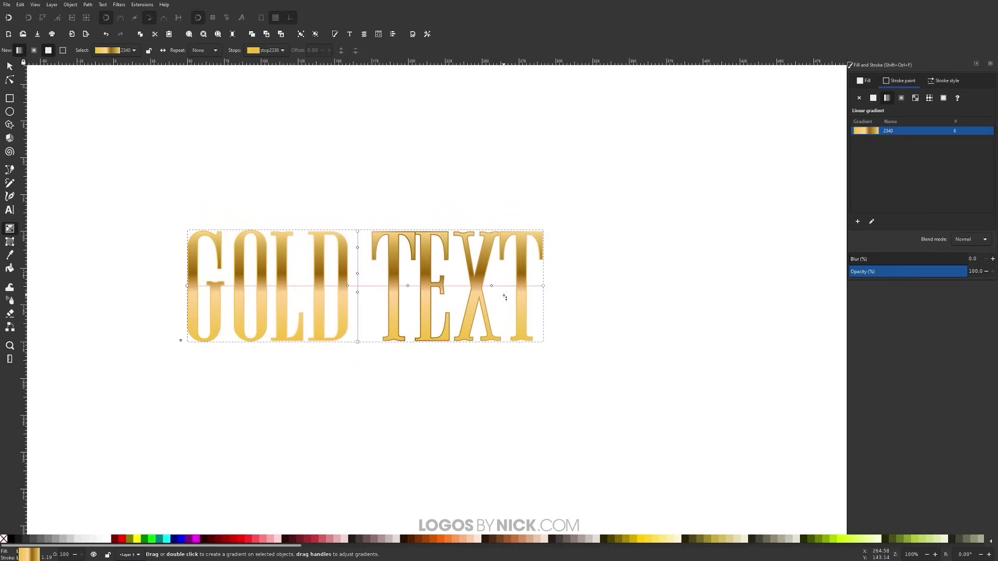
Ungroup the gold text and move the G, O, L, D letters further left.
key(ctrl+a)
click(315, 34)
ctrl+scroll(192, 330, up, 1)
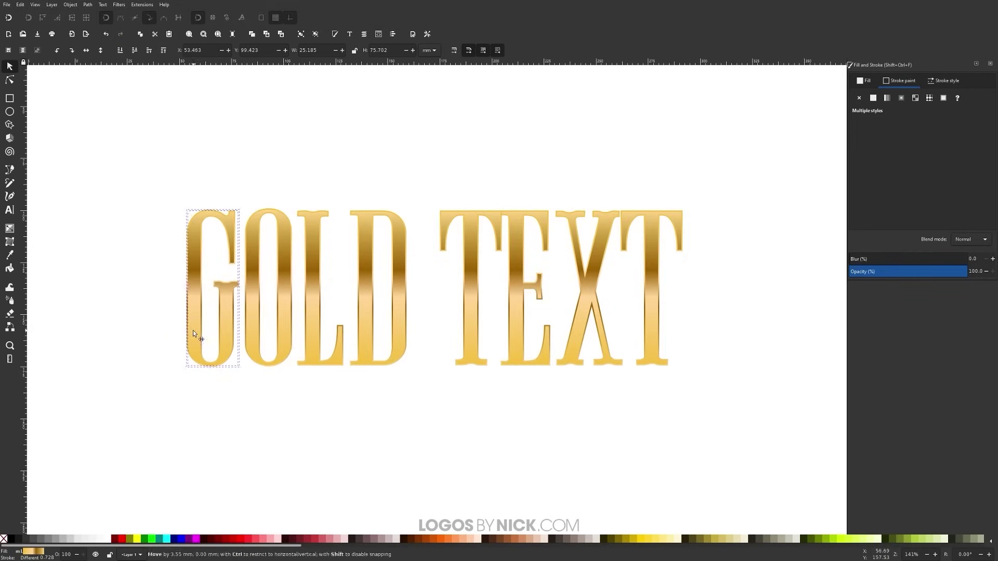
drag(156, 178, 512, 419)
drag(434, 356, 428, 350)
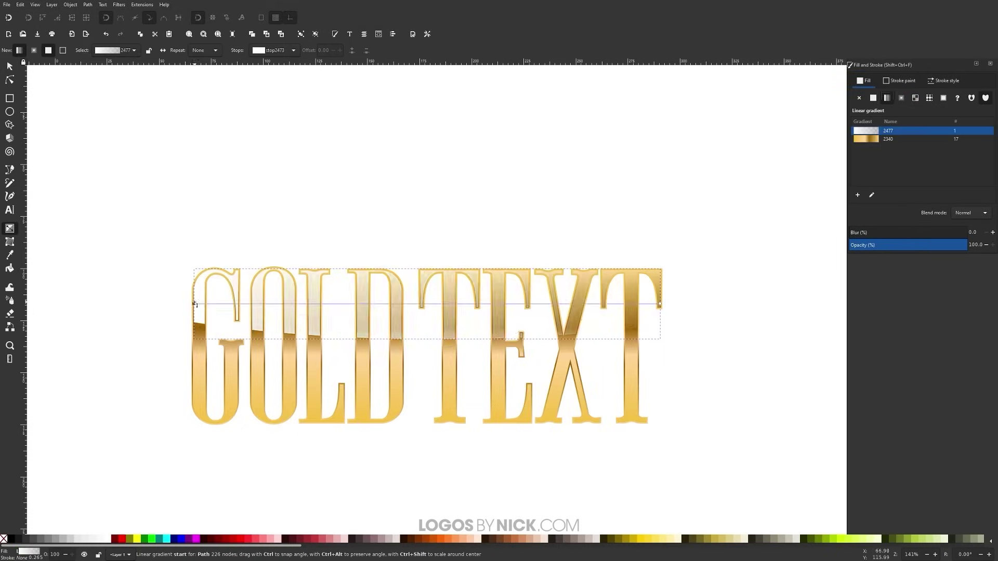
Run a vertical gold gradient across the letters, then crop and export the image as a JPEG.
drag(439, 288, 441, 344)
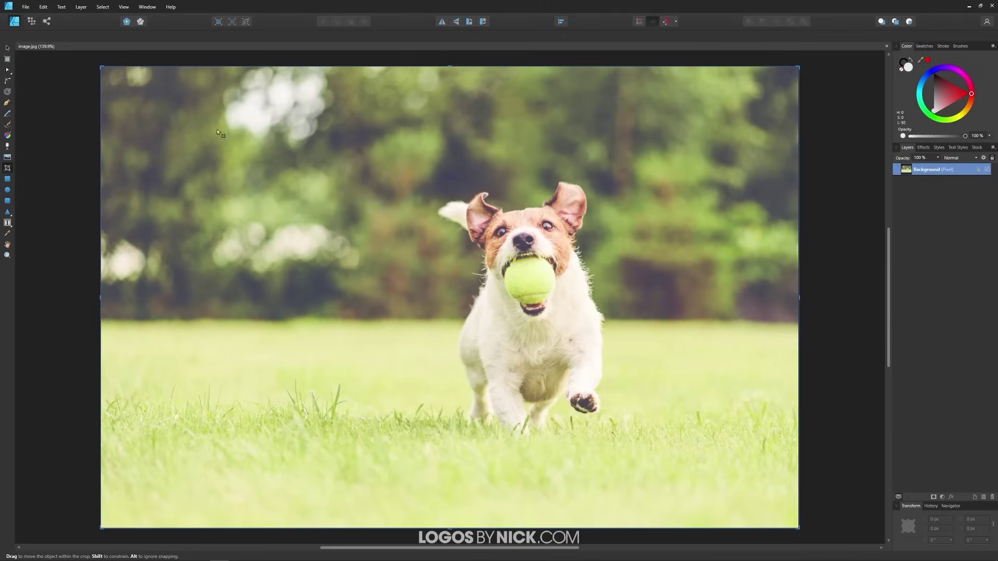
drag(101, 66, 422, 166)
drag(798, 338, 616, 338)
scroll(876, 237, down, 3)
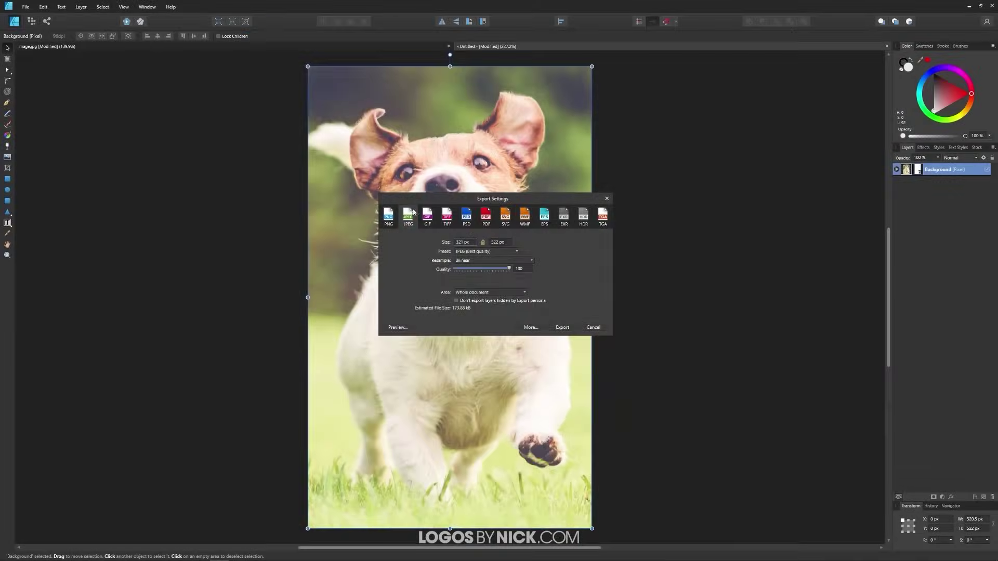
click(563, 325)
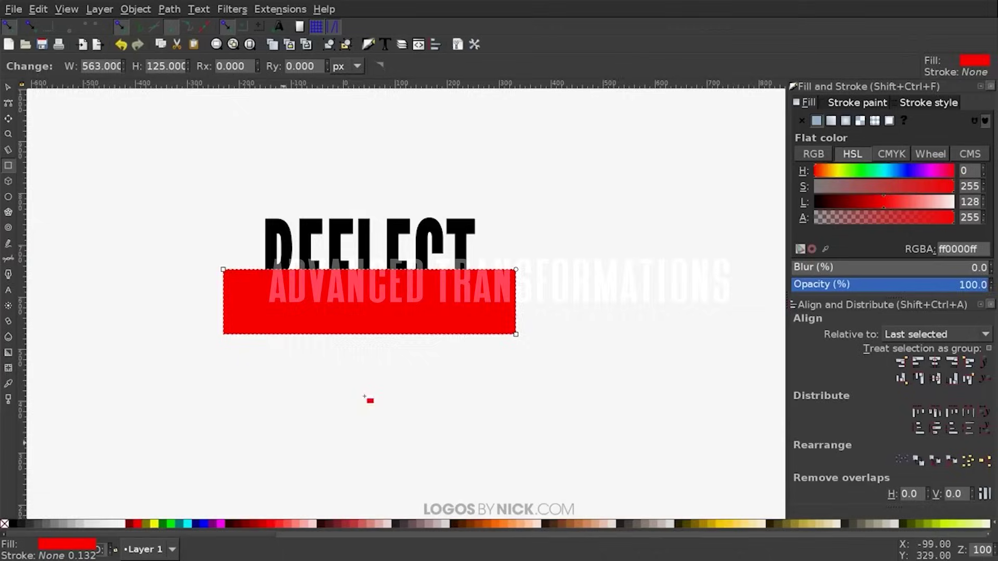
Draw a rectangle as wide as REFLECT beneath the word for its shadow.
drag(161, 145, 577, 298)
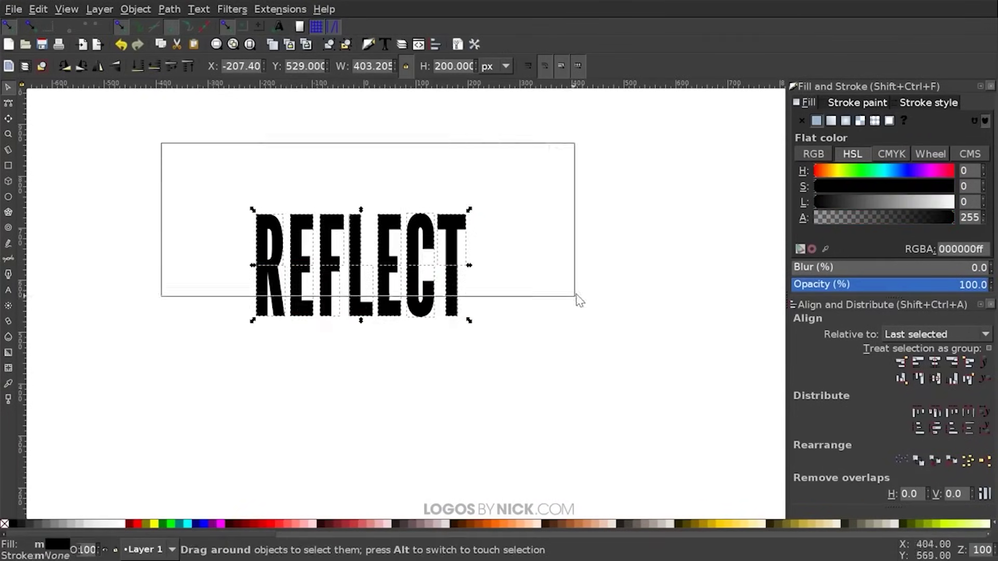
click(166, 8)
click(201, 130)
key(r)
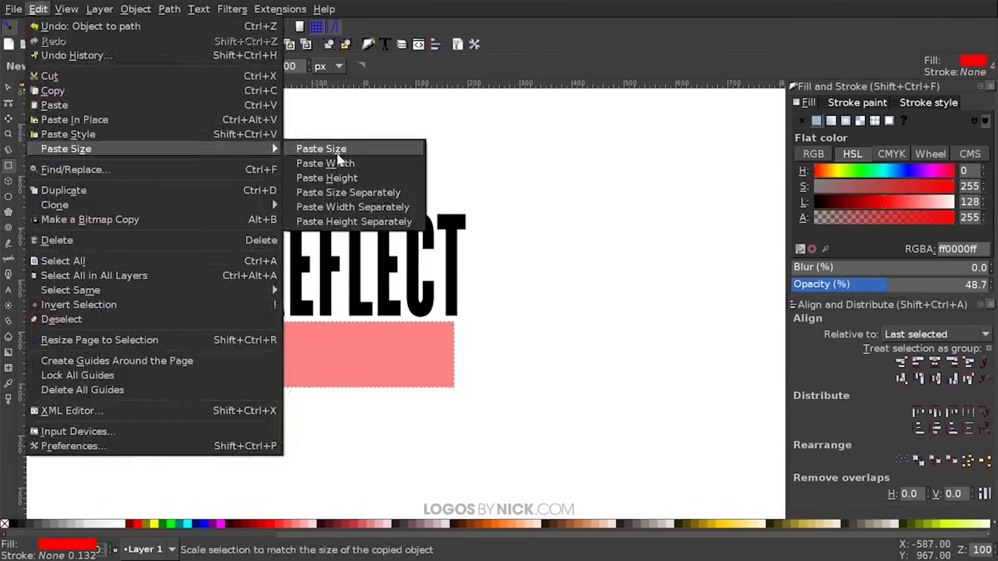
click(312, 148)
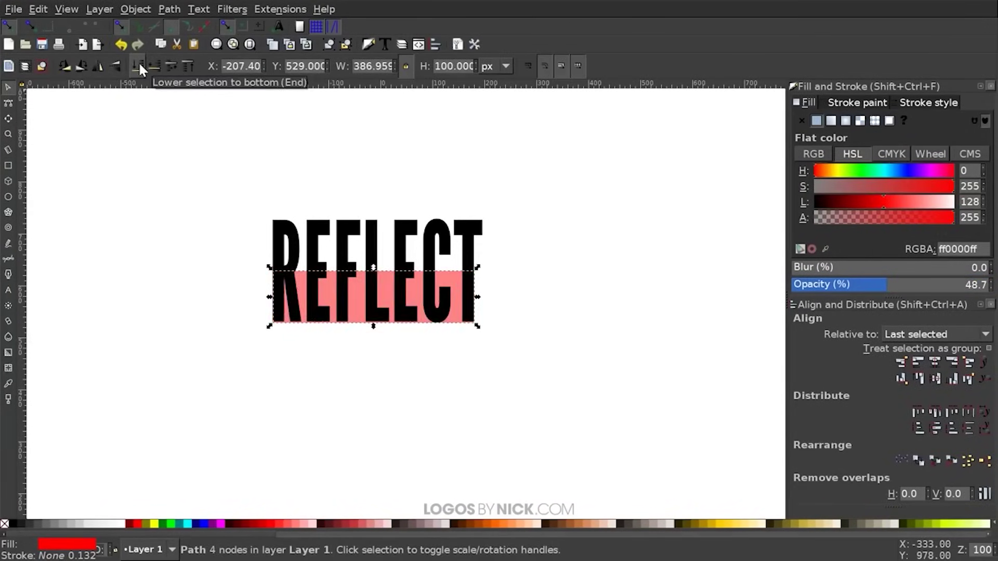
key(n)
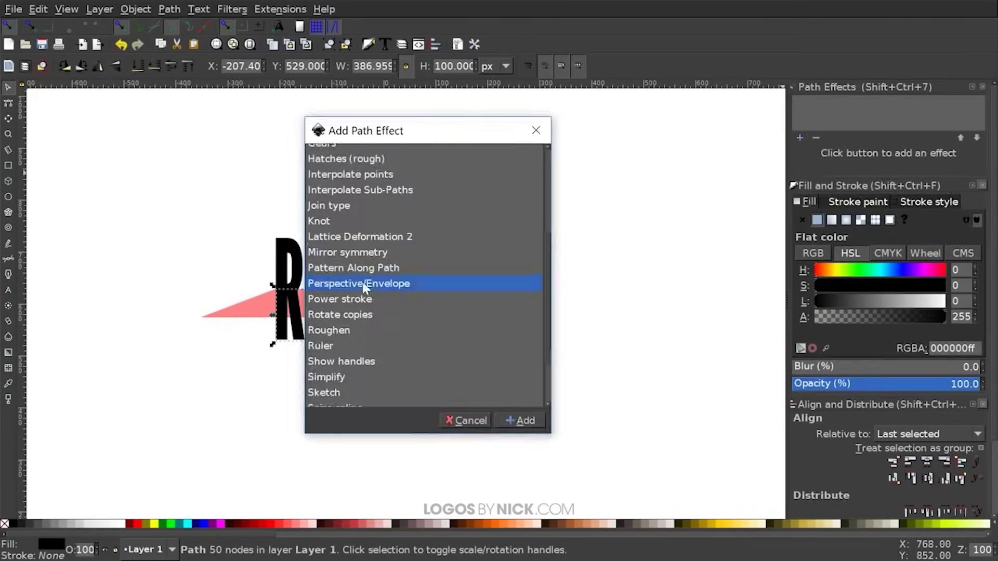
Give the shadow a perspective distortion and fade it out with a linear gradient.
double_click(357, 283)
scroll(226, 359, up, 2)
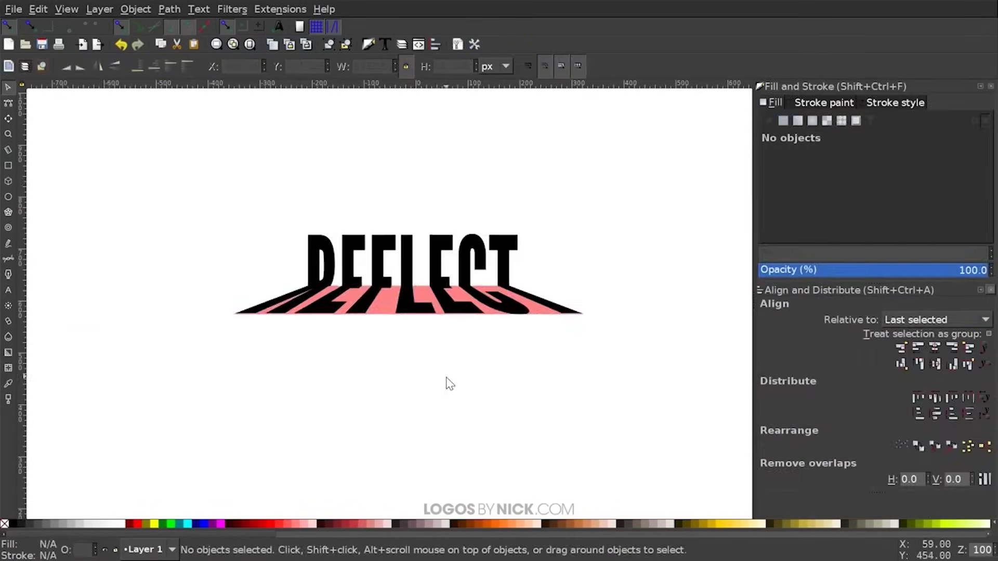
click(389, 320)
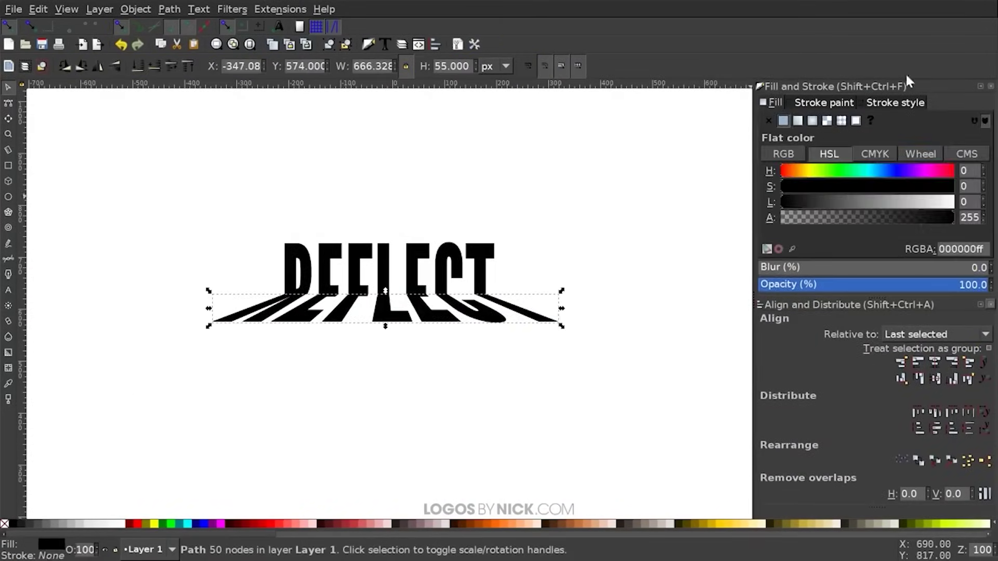
click(9, 352)
drag(332, 312, 332, 333)
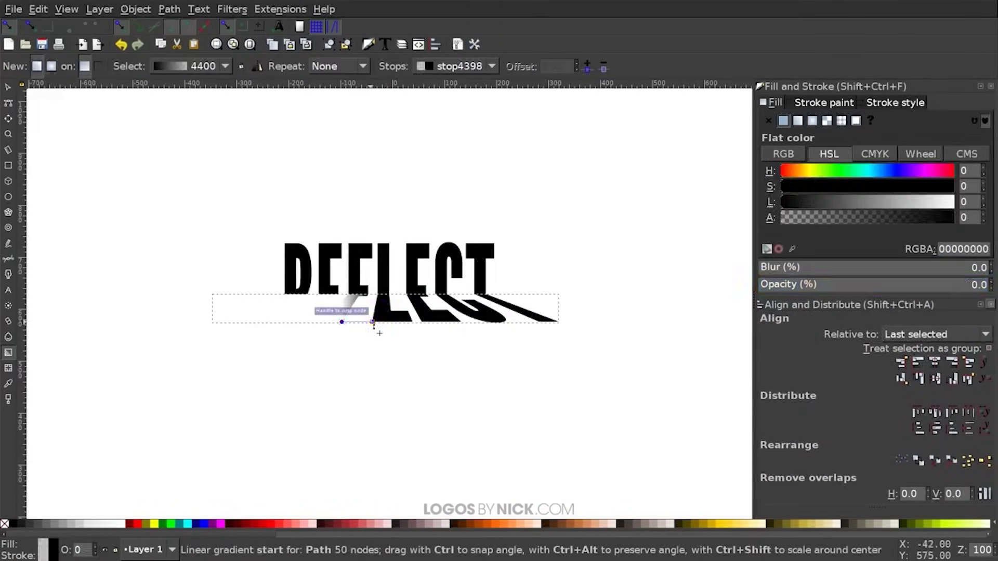
click(543, 366)
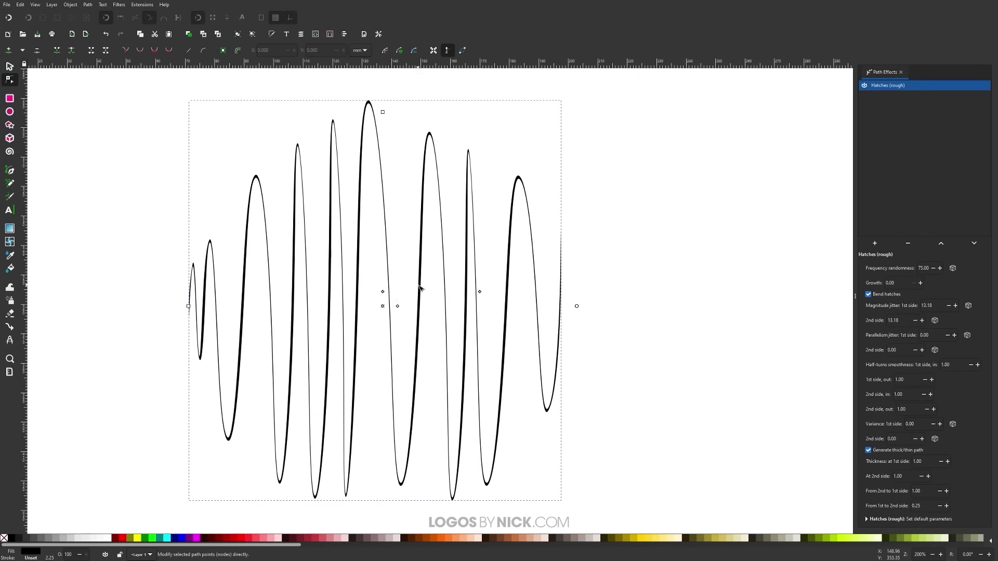
Make the circle's rough hatches denser and diagonal, undoing a trial bend.
mouse_move(384, 307)
mouse_down()
mouse_move(336, 276)
mouse_move(395, 276)
mouse_move(397, 311)
mouse_up()
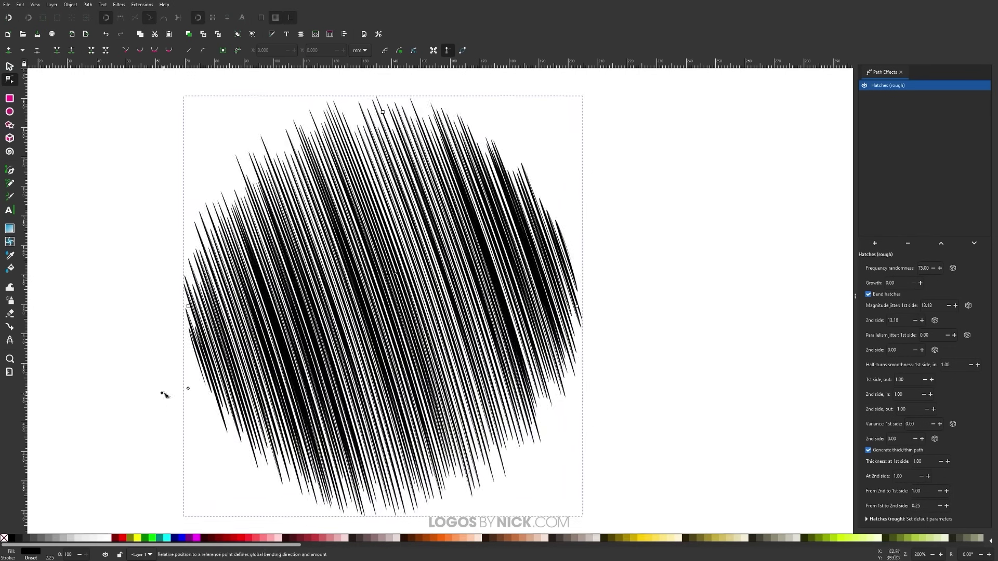
drag(164, 395, 704, 123)
key(ctrl+z)
scroll(335, 296, down, 1)
Convert the hatched circle into a plain path, then select the SKETCH text.
key(s)
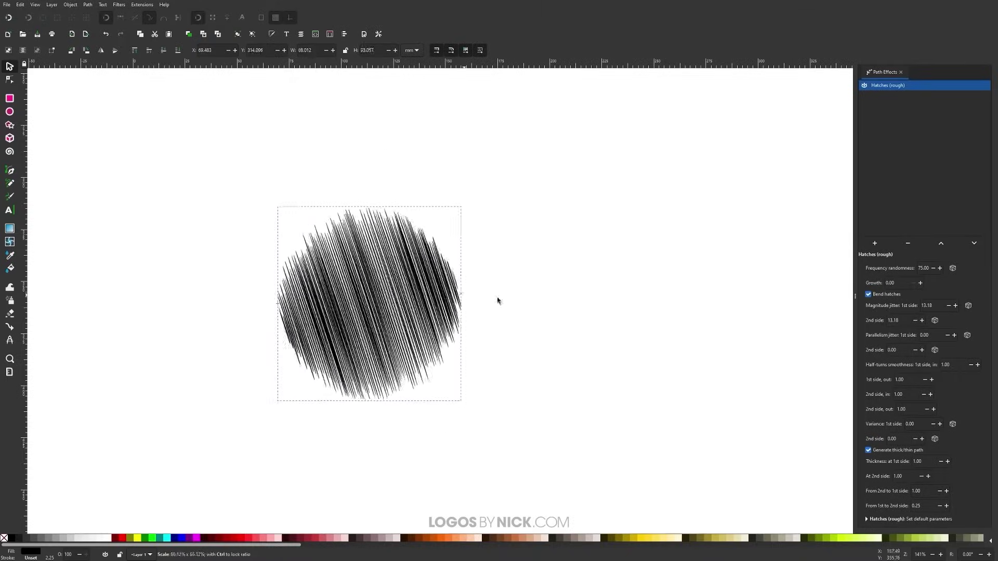
key(n)
scroll(254, 443, left, 2)
click(87, 5)
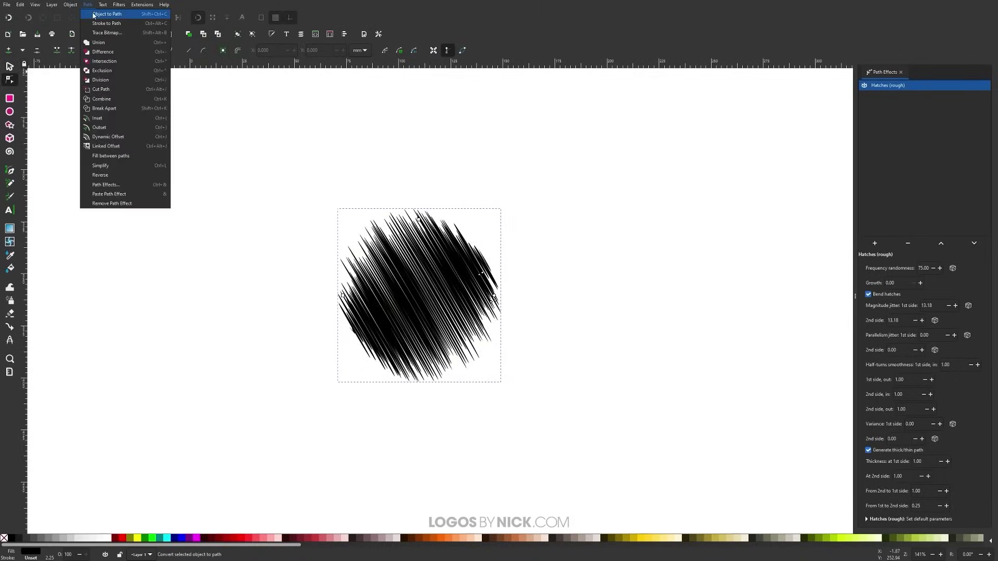
click(94, 14)
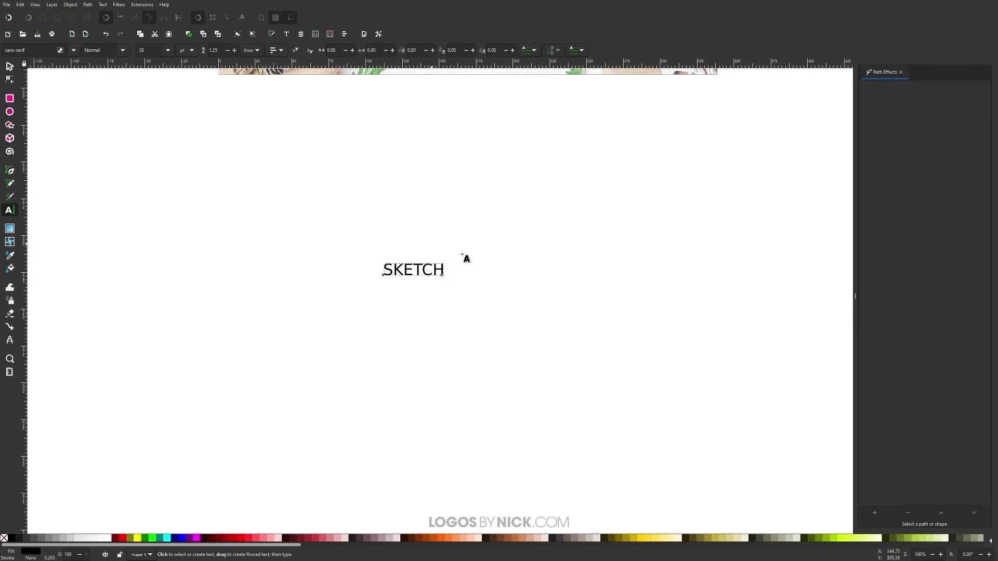
key(ctrl+shift+t)
click(853, 262)
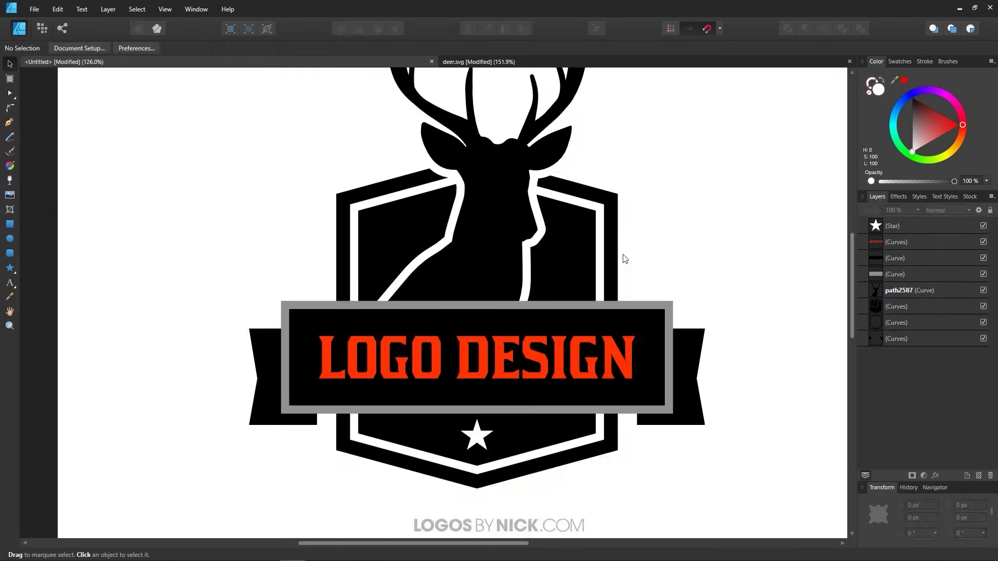
Select and delete the grey outline shapes around the deer badge.
click(500, 233)
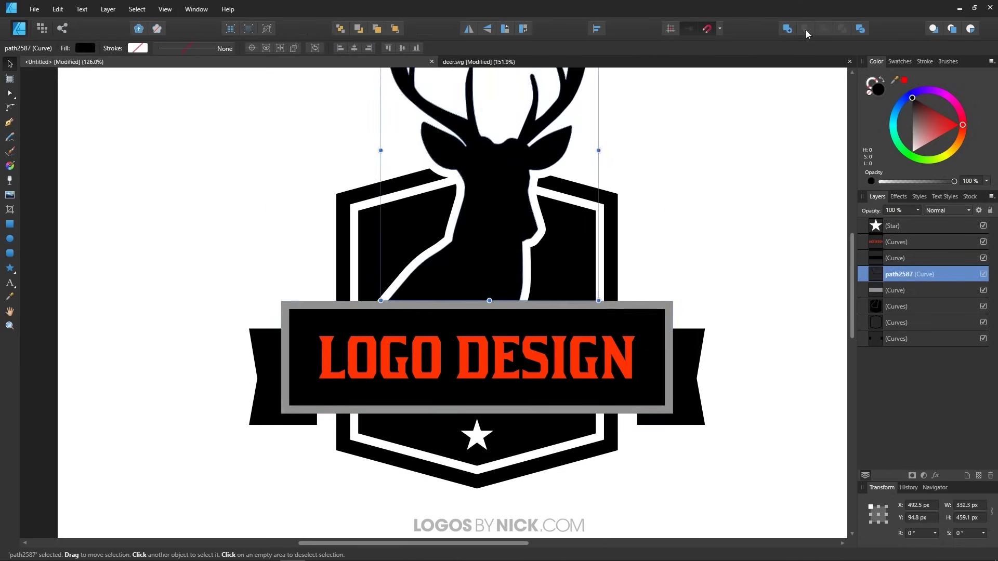
click(300, 303)
click(301, 304)
key(Delete)
Recolour the frame and deer brown and the inner shield red.
click(343, 325)
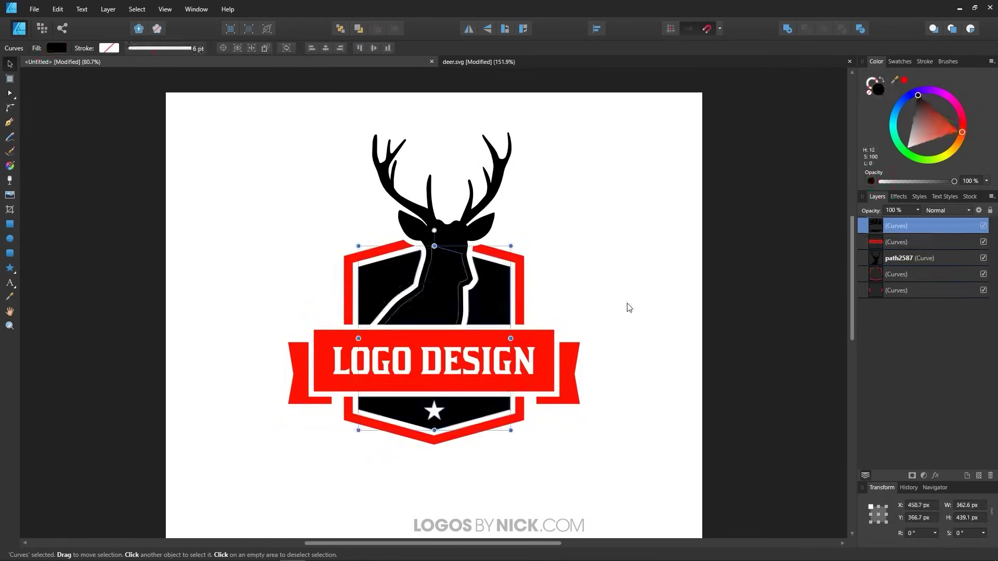
click(945, 111)
key(i)
click(461, 300)
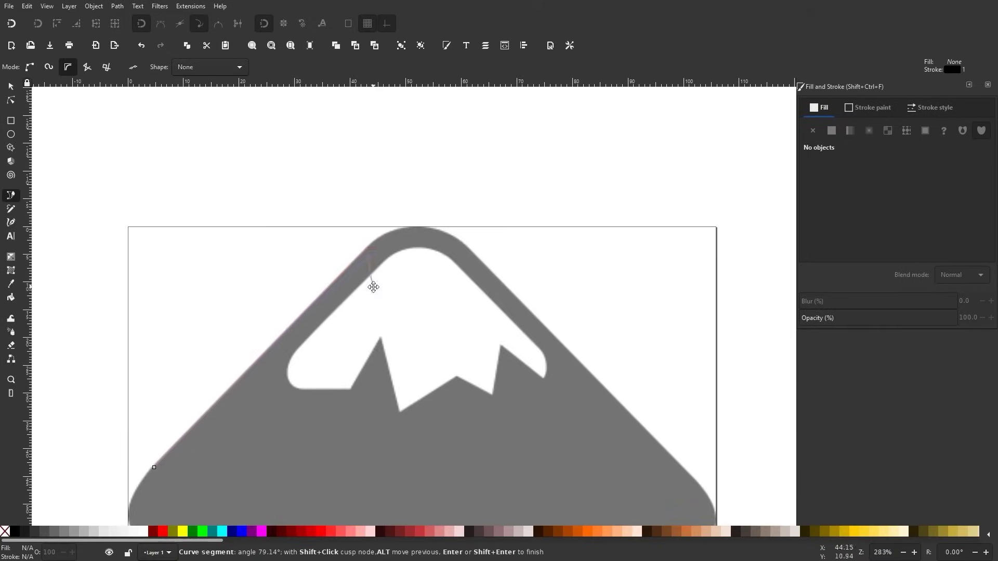
Place pen nodes along the white gap, removing the last two misplaced nodes.
ctrl+scroll(406, 227, up, 3)
scroll(405, 167, down, 3)
ctrl+scroll(528, 224, down, 2)
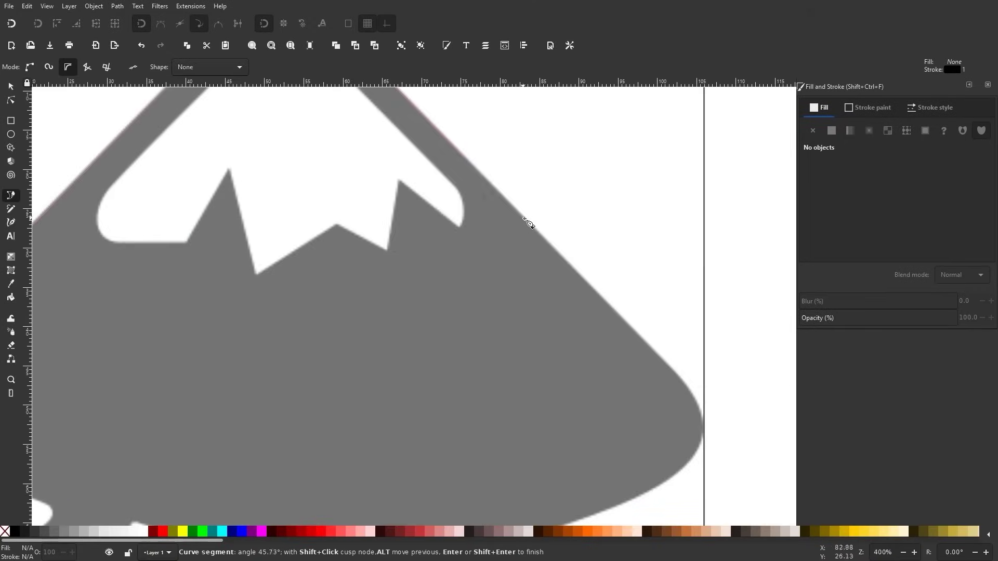
ctrl+scroll(529, 223, up, 2)
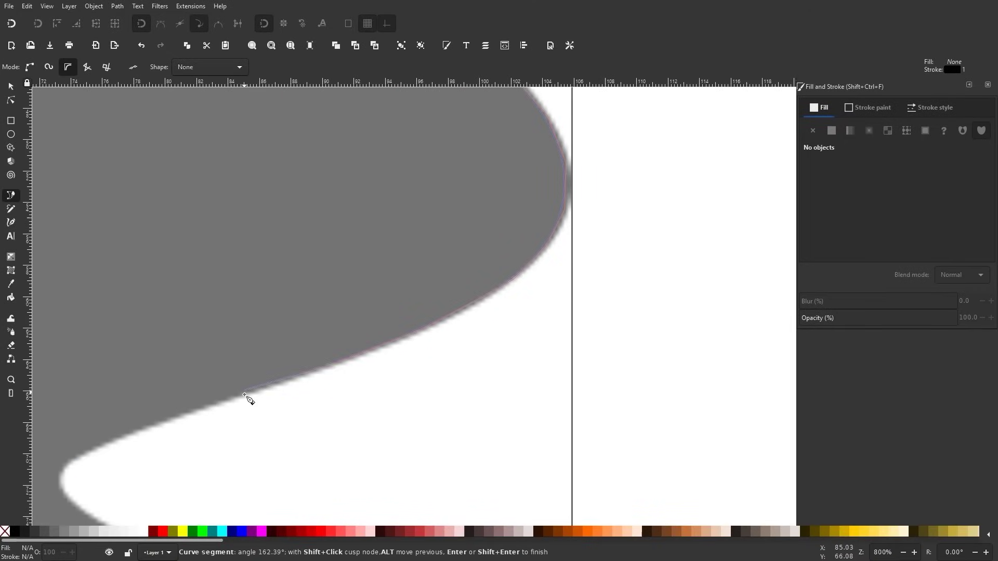
scroll(248, 400, down, 4)
scroll(291, 348, left, 5)
click(294, 334)
click(475, 327)
ctrl+scroll(388, 375, down, 1)
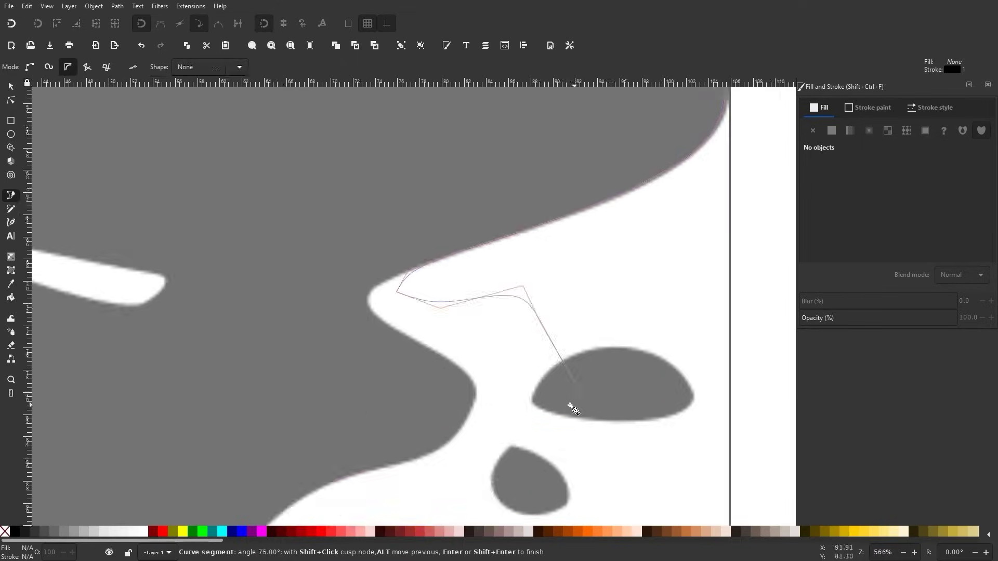
ctrl+scroll(430, 361, up, 4)
key(BackSpace)
key(BackSpace)
ctrl+scroll(320, 256, down, 2)
scroll(615, 254, left, 15)
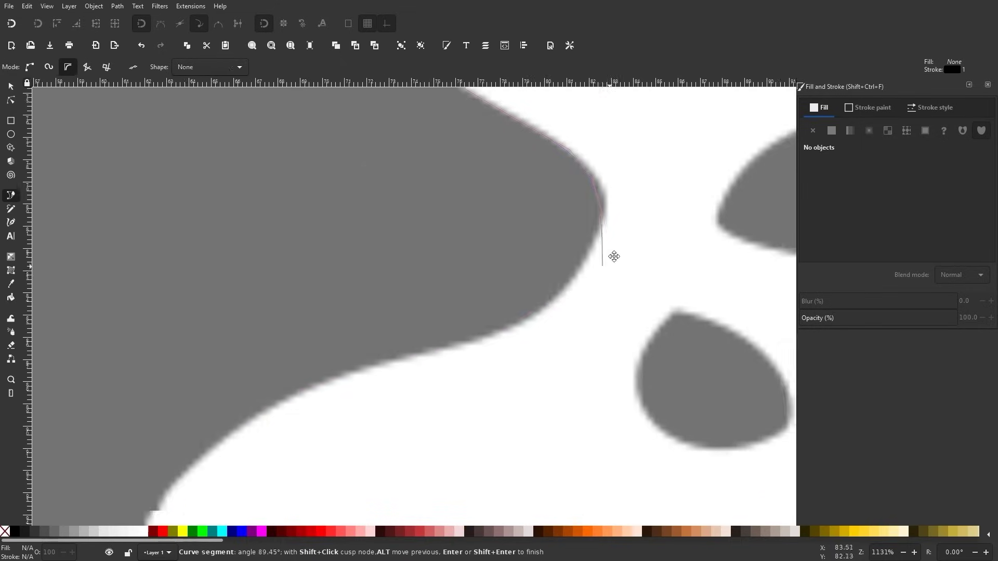
scroll(419, 258, up, 10)
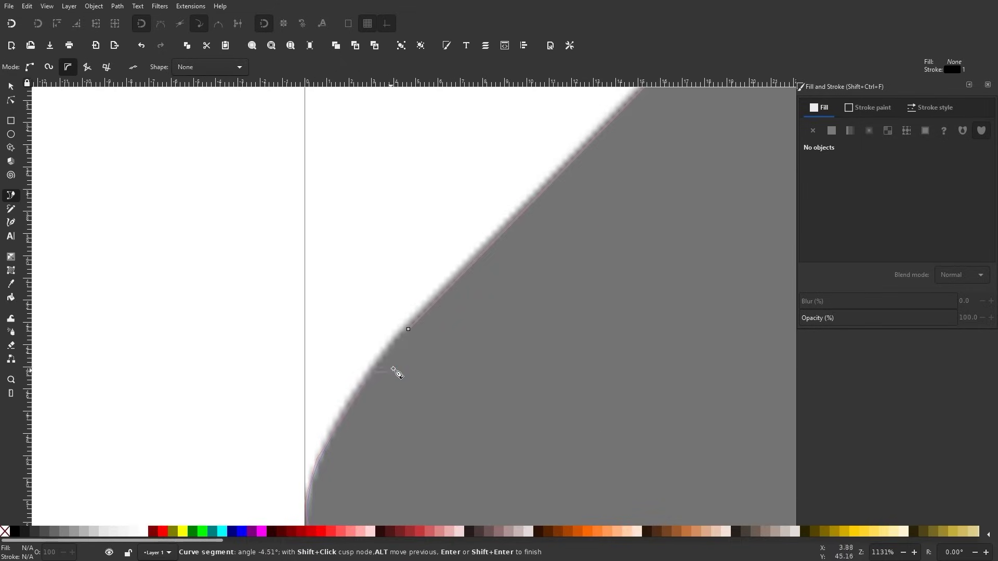
Close the traced path at its start node, finish it and deselect it.
click(408, 333)
key(5)
key(s)
scroll(560, 381, left, 3)
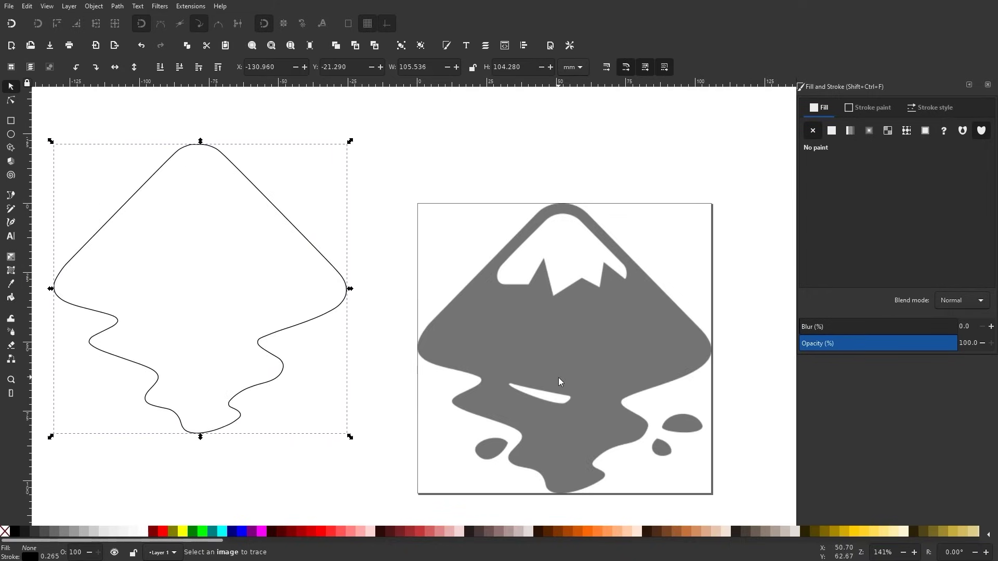
key(ctrl+z)
ctrl+scroll(403, 178, up, 3)
scroll(138, 303, up, 3)
click(138, 303)
Start a new path at the logo's rounded corner with a node at the bottom corner.
click(11, 196)
ctrl+scroll(156, 404, up, 2)
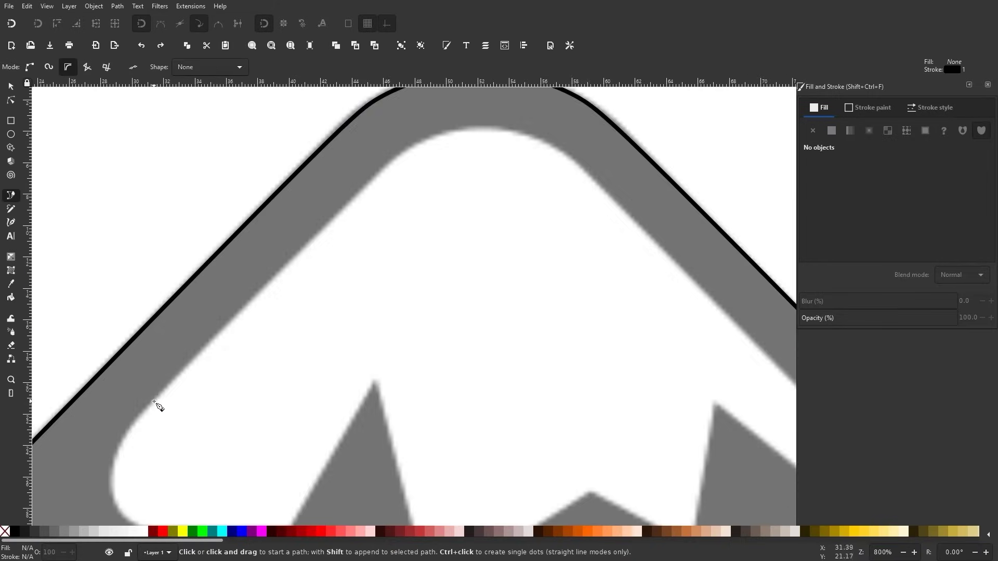
click(307, 221)
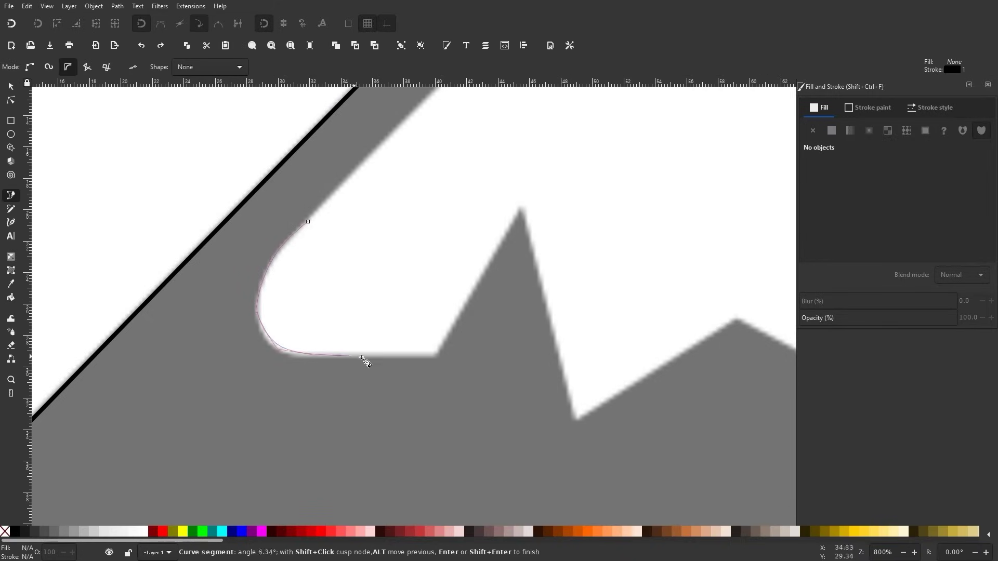
click(437, 356)
scroll(318, 307, up, 4)
scroll(319, 307, right, 8)
Continue the path through the mountain peak and zigzag points to the right corner.
click(319, 295)
scroll(319, 294, down, 4)
scroll(318, 295, right, 5)
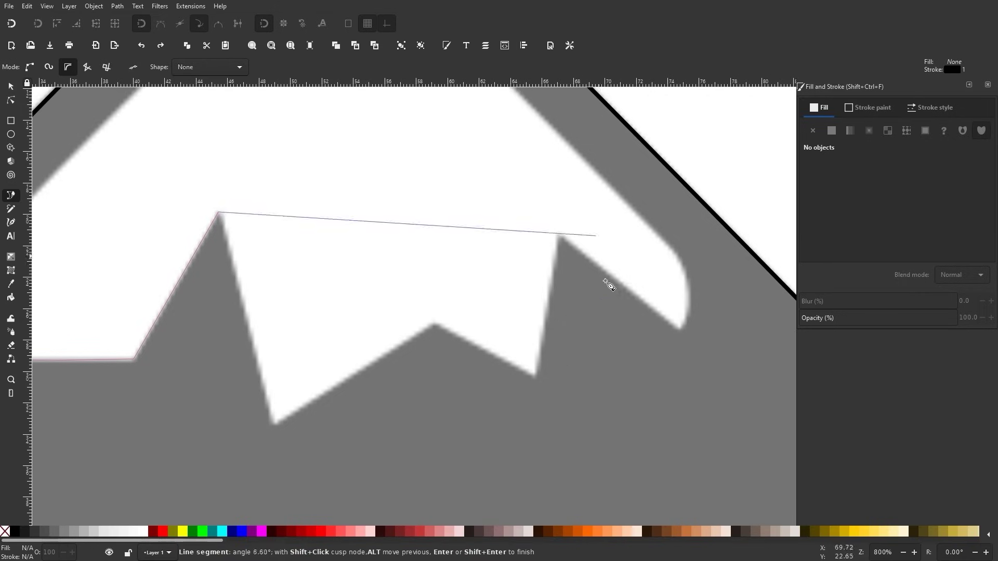
click(273, 424)
click(432, 325)
click(537, 378)
click(557, 235)
click(680, 327)
scroll(629, 434, up, 5)
scroll(629, 434, left, 1)
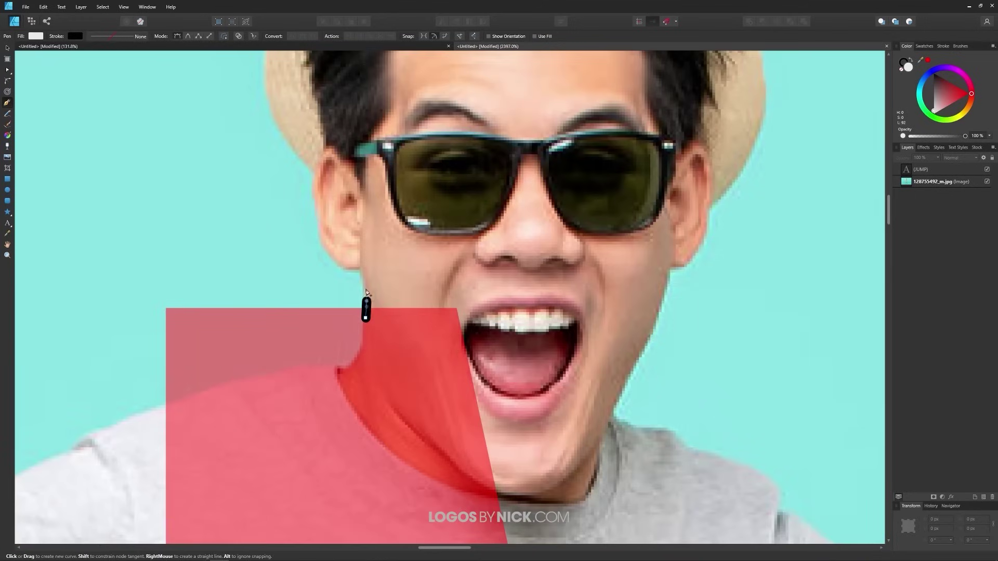
Add Pen nodes up the man's jaw and along his ear edge toward the hat.
click(366, 301)
click(365, 285)
click(359, 271)
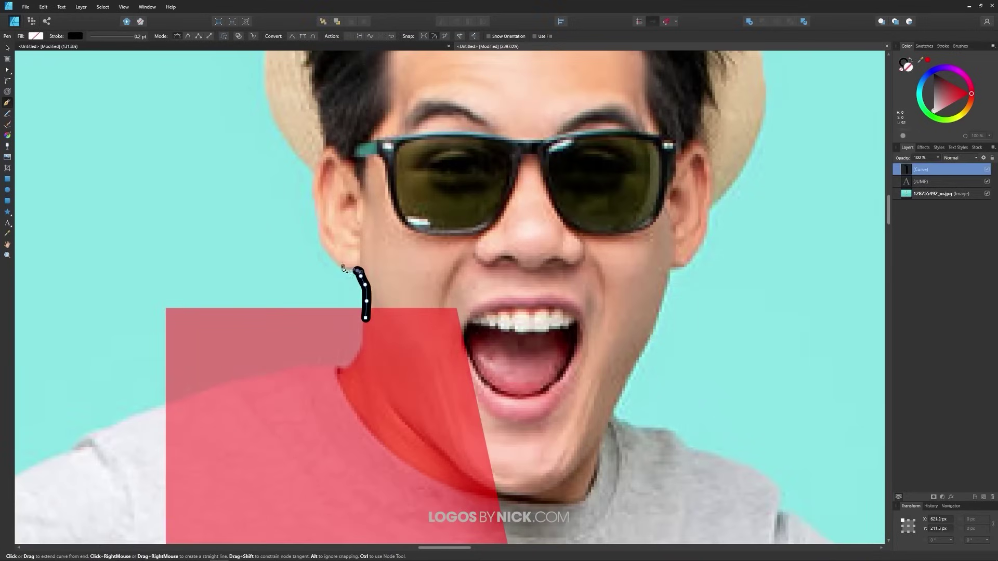
click(298, 156)
scroll(297, 156, up, 5)
Continue the traced curve with nodes along the hat brim.
click(321, 416)
click(309, 380)
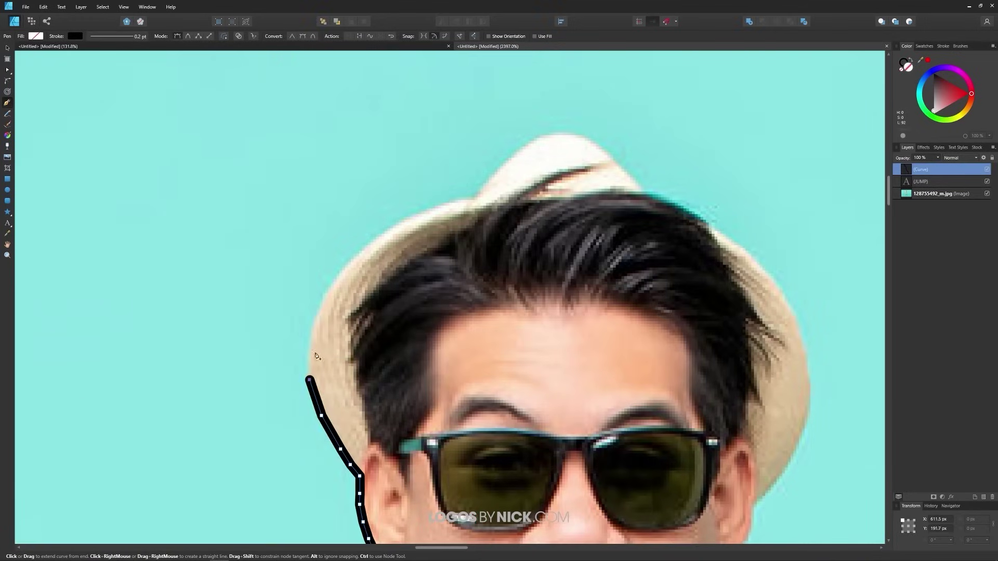
click(313, 341)
click(319, 309)
click(326, 292)
scroll(385, 240, up, 3)
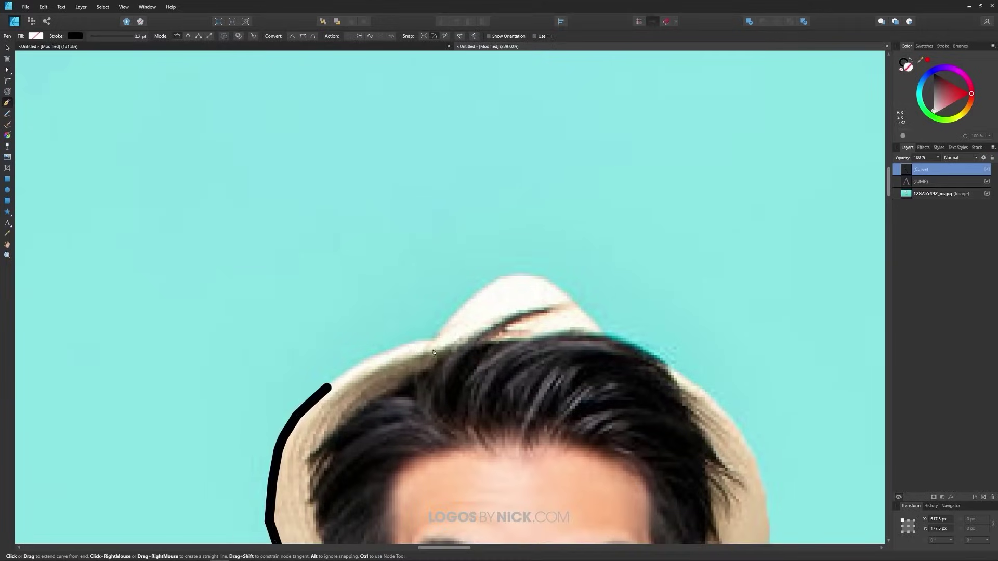
click(359, 364)
click(403, 345)
click(425, 339)
click(431, 338)
scroll(410, 331, up, 1)
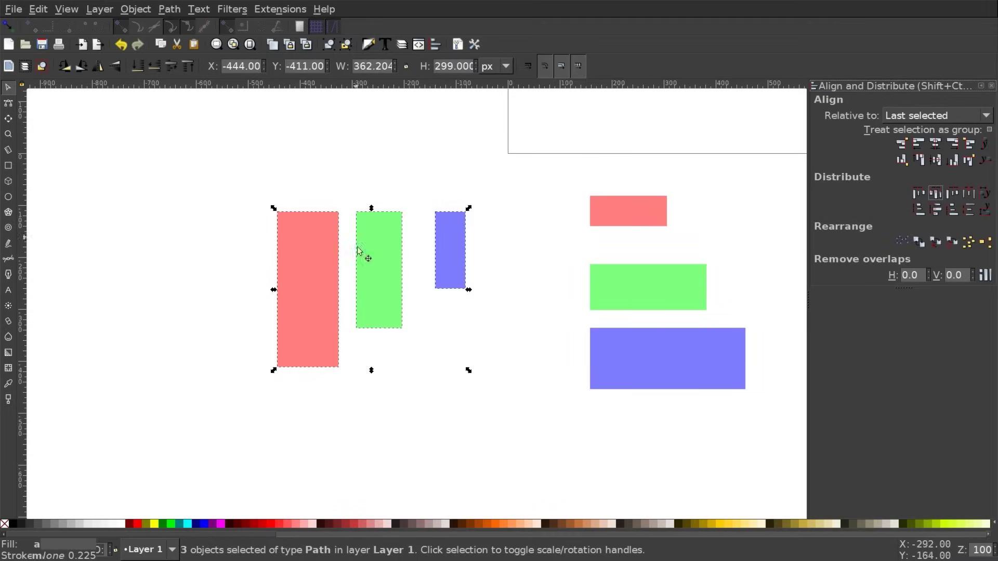
Select the red, green and blue rectangles and distribute their centres equidistantly horizontally.
click(321, 240)
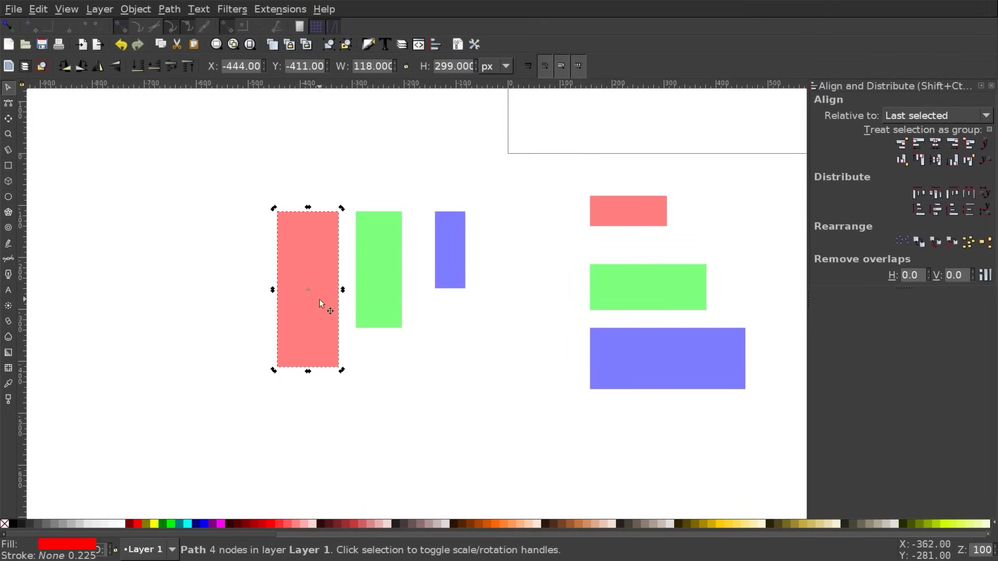
click(462, 255)
key(ctrl+a)
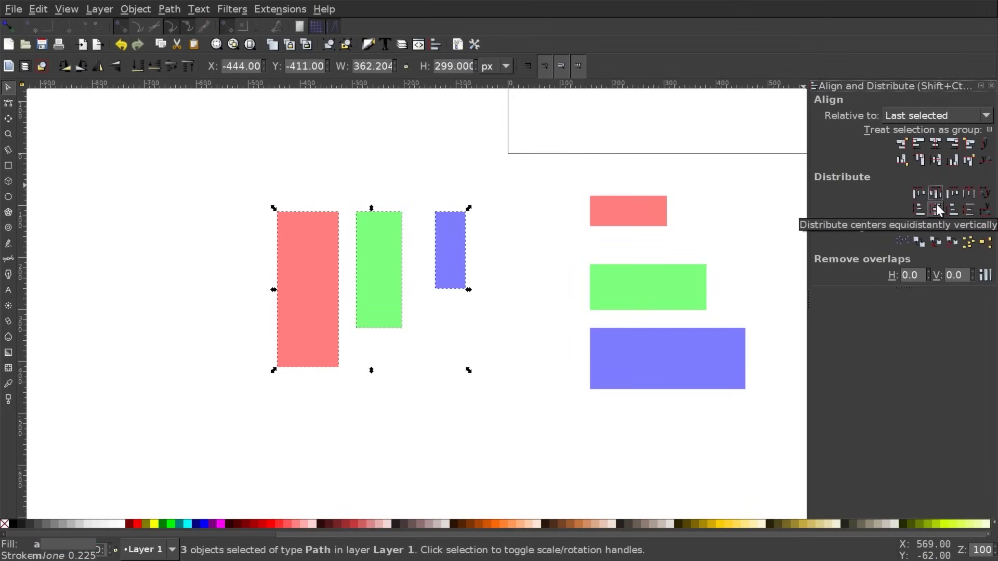
mouse_move(407, 232)
mouse_down()
mouse_move(451, 232)
mouse_move(404, 244)
mouse_up()
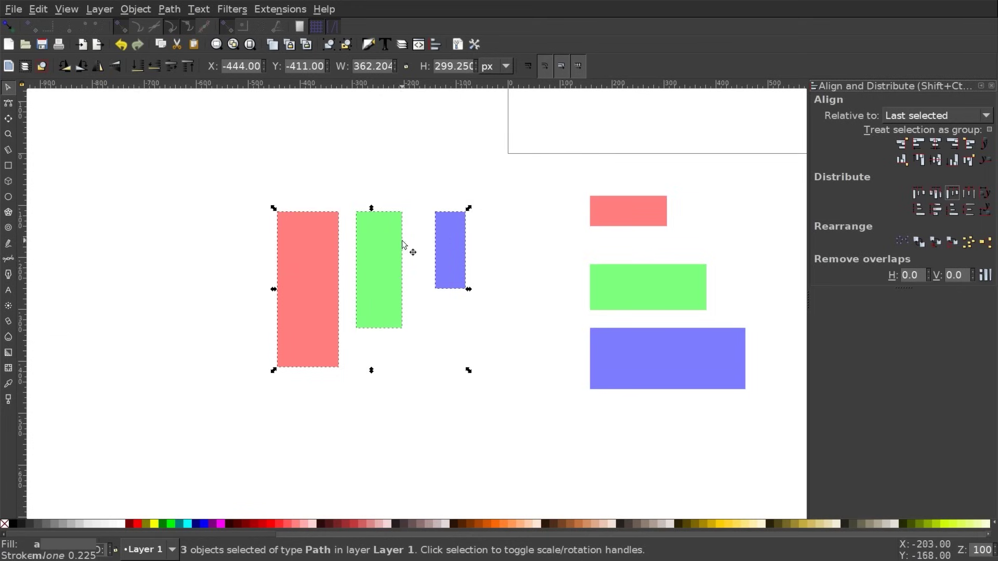
click(985, 194)
Swap the circle's and square's positions with Rearrange > Exchange positions.
scroll(525, 388, down, 1)
scroll(526, 388, left, 1)
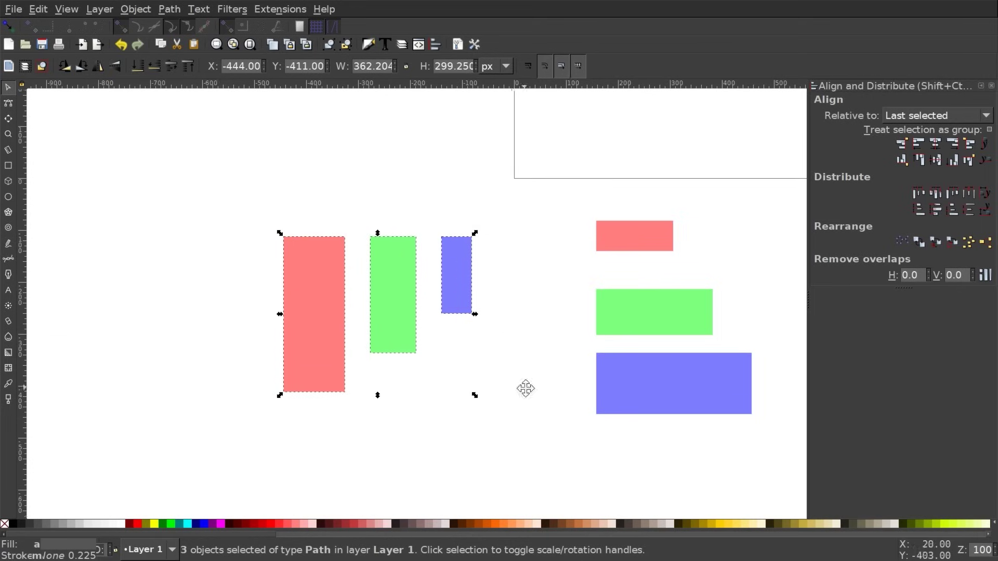
scroll(389, 218, up, 4)
scroll(388, 219, right, 2)
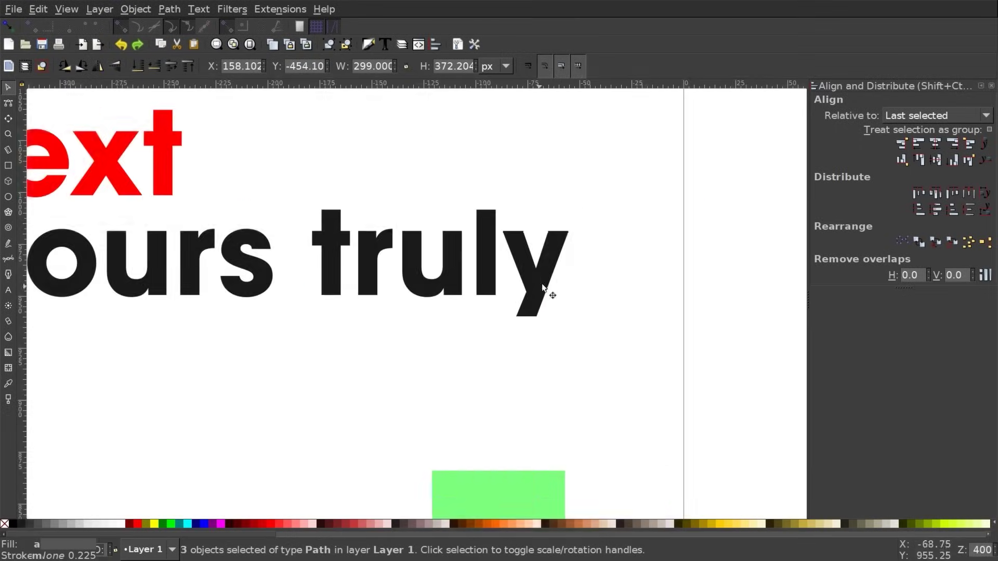
scroll(590, 342, down, 5)
scroll(590, 342, right, 1)
scroll(590, 342, down, 1)
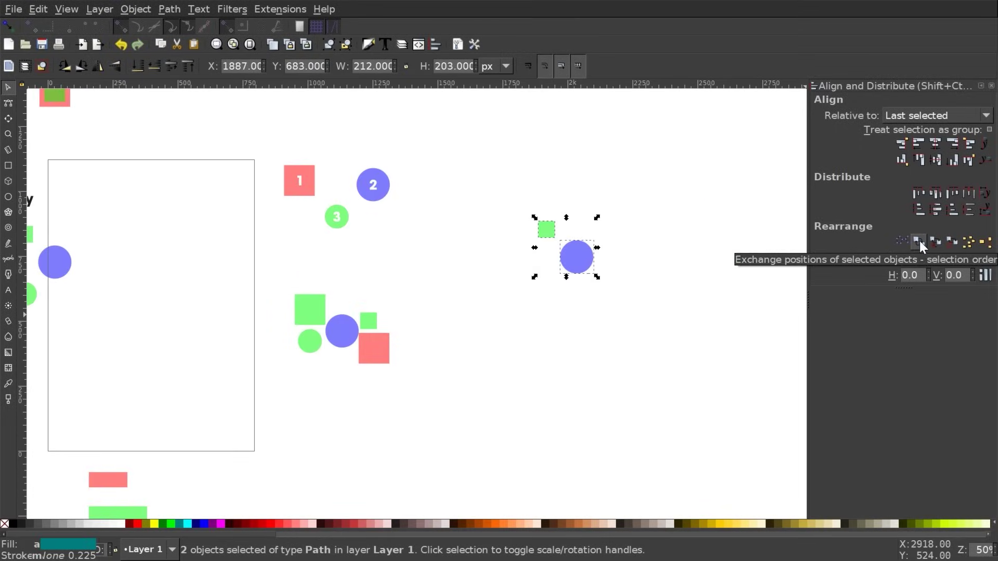
click(919, 243)
key(Delete)
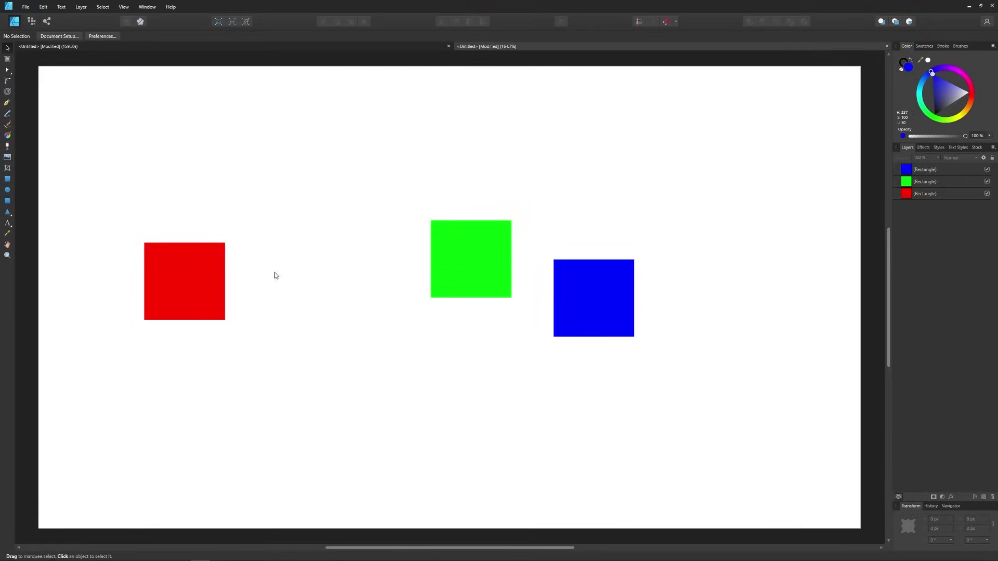
Align all three squares by middle, left, bottom and right edges in turn.
key(ctrl+a)
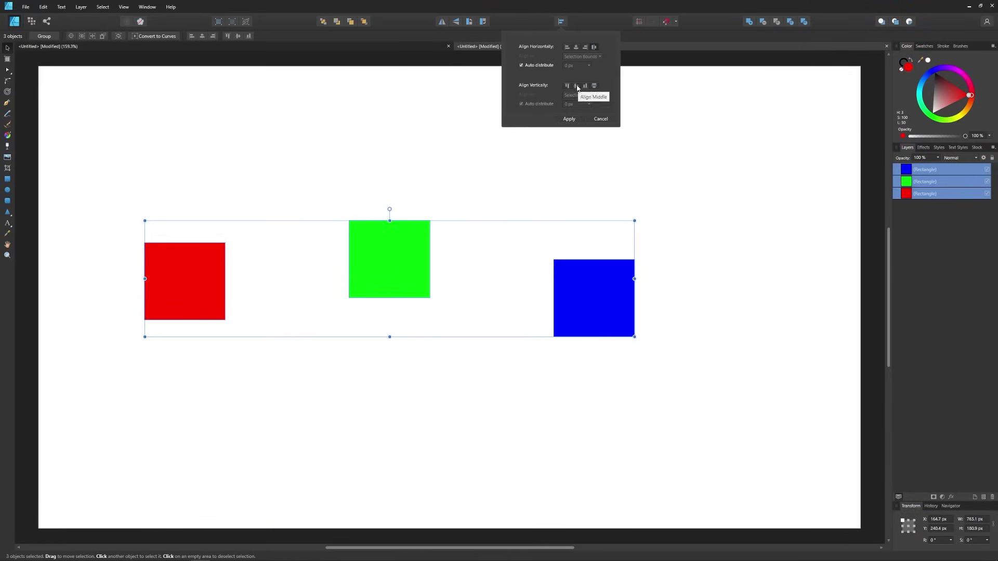
click(577, 87)
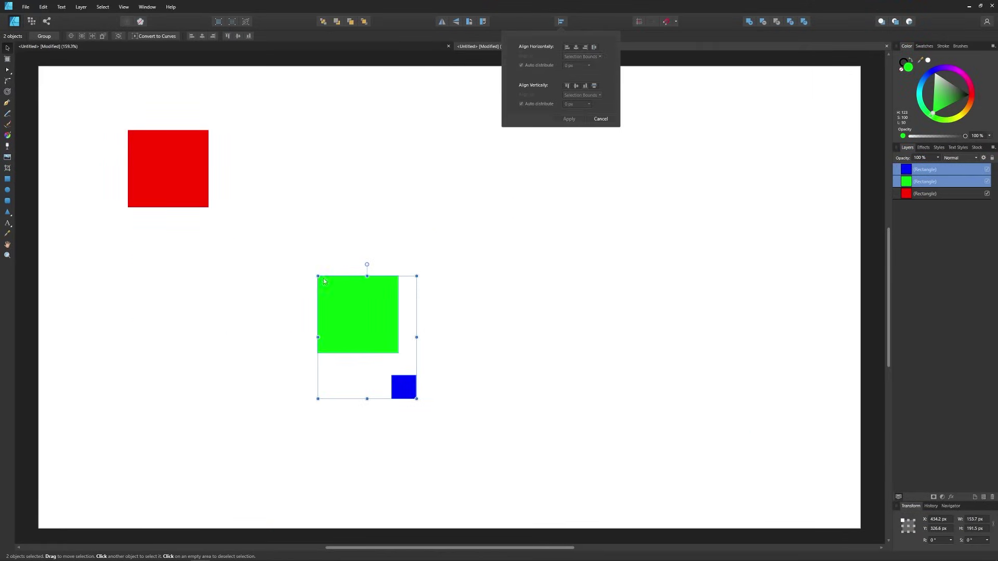
click(567, 46)
click(584, 85)
click(585, 47)
click(581, 56)
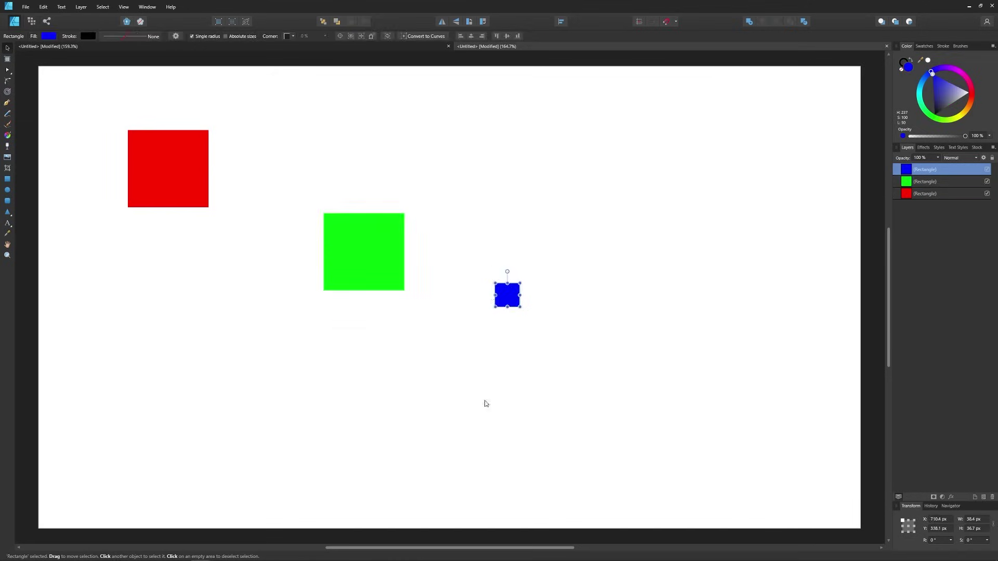
Align the blue square to the top-right of green, relative to Last Selected.
shift+click(377, 274)
click(562, 21)
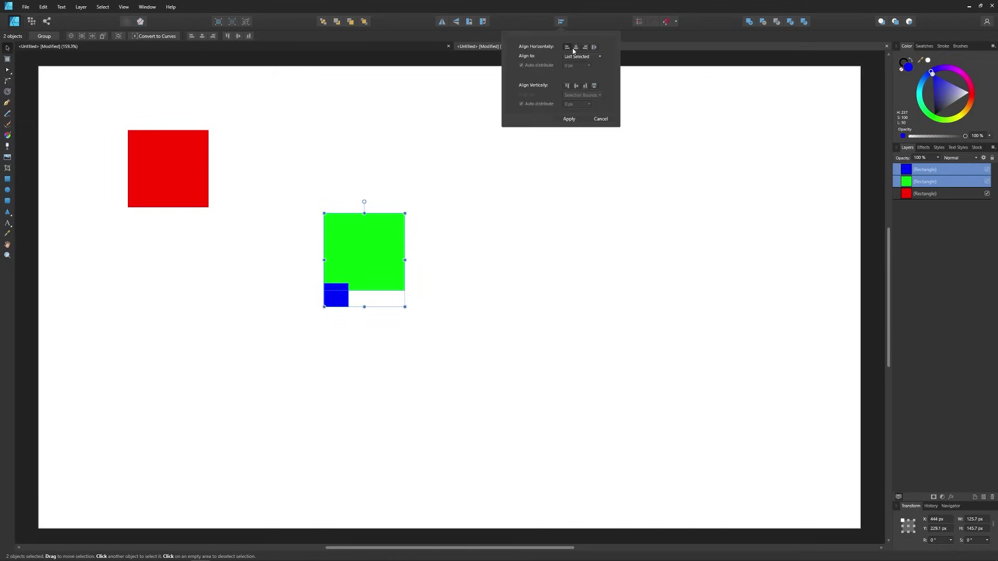
click(567, 85)
click(585, 47)
click(576, 47)
click(585, 47)
click(582, 94)
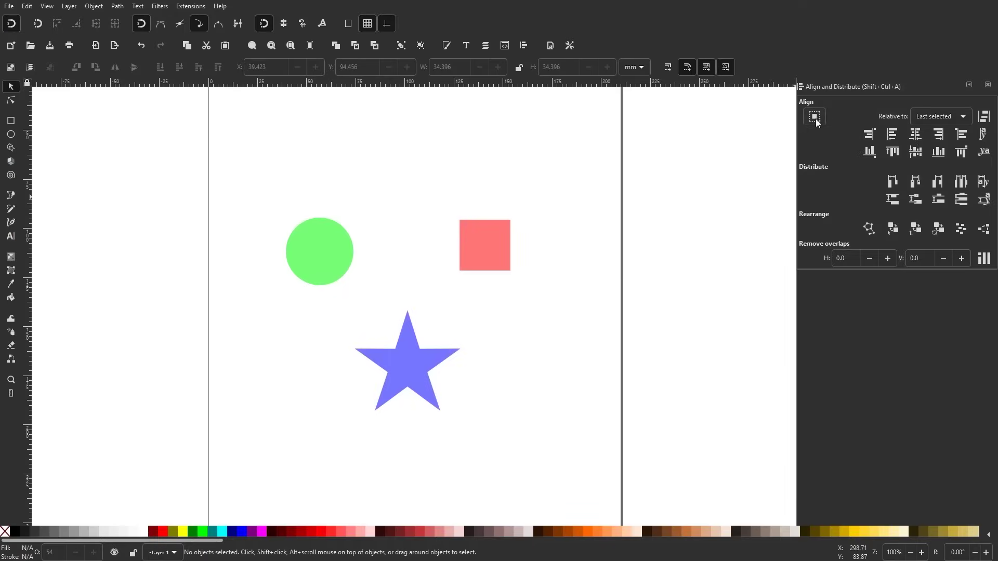
Turn on on-canvas alignment and rubber-band select the circle, square and star.
click(818, 114)
drag(584, 439, 281, 210)
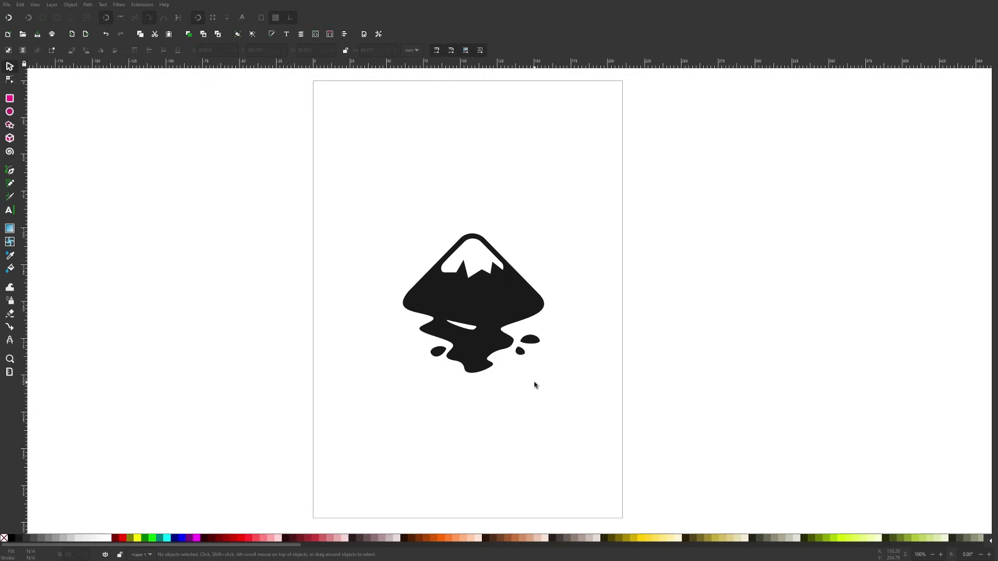
Resize the page to the mountain logo group with Shift+Ctrl+R.
click(484, 315)
key(shift+ctrl+r)
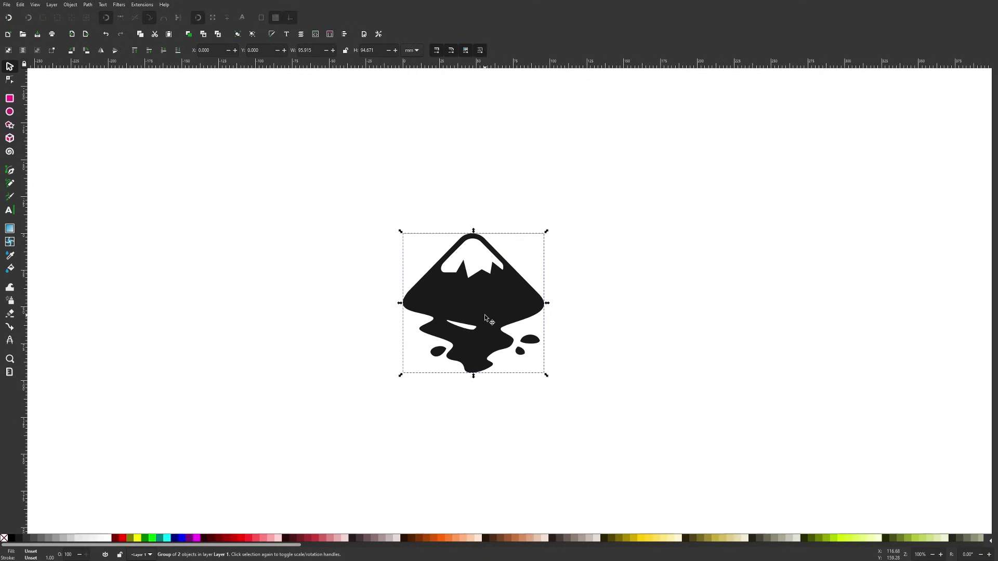
click(308, 254)
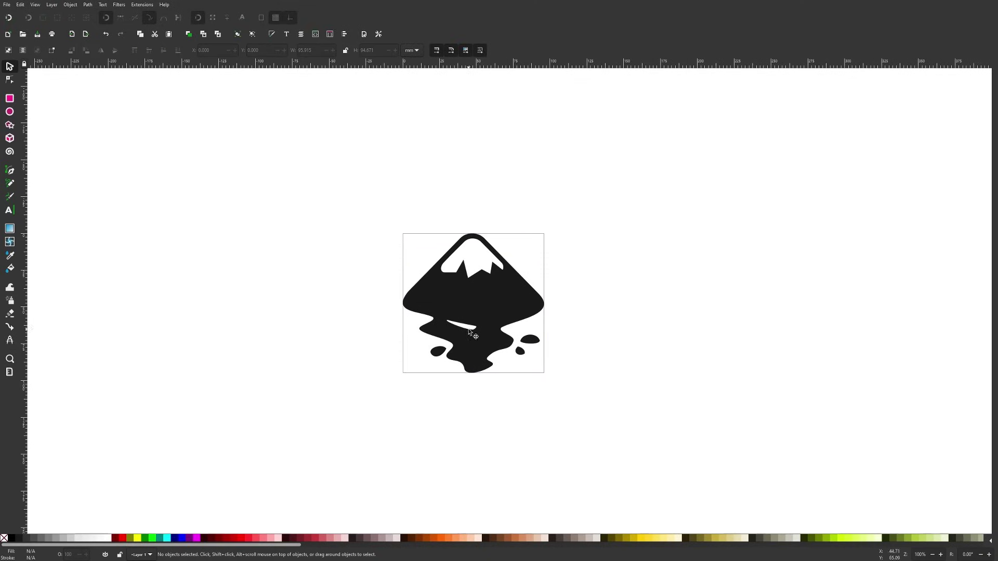
Drag the logo off the page, undo the move, then move the page 1 text onto page 2.
click(461, 306)
drag(461, 305, 594, 342)
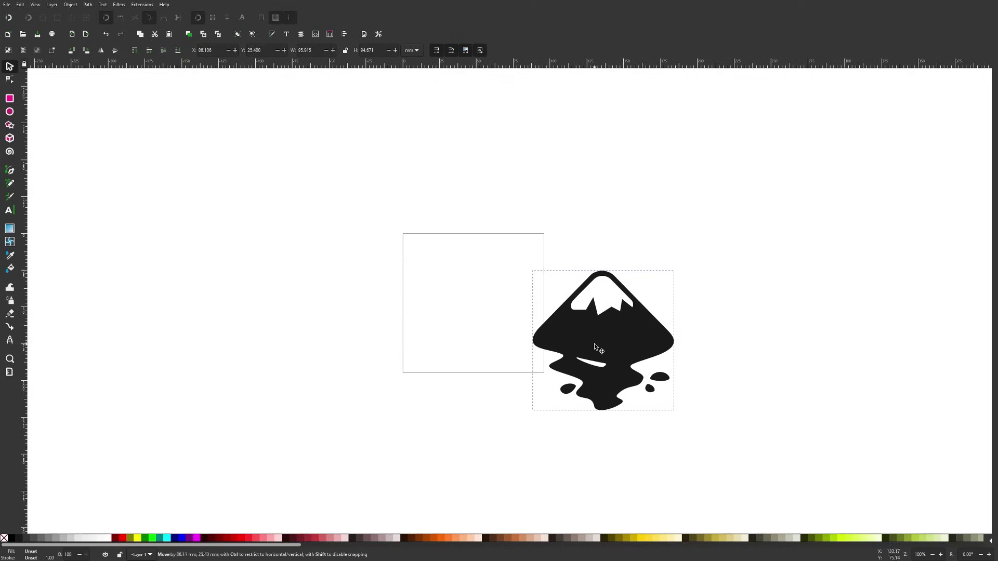
click(484, 308)
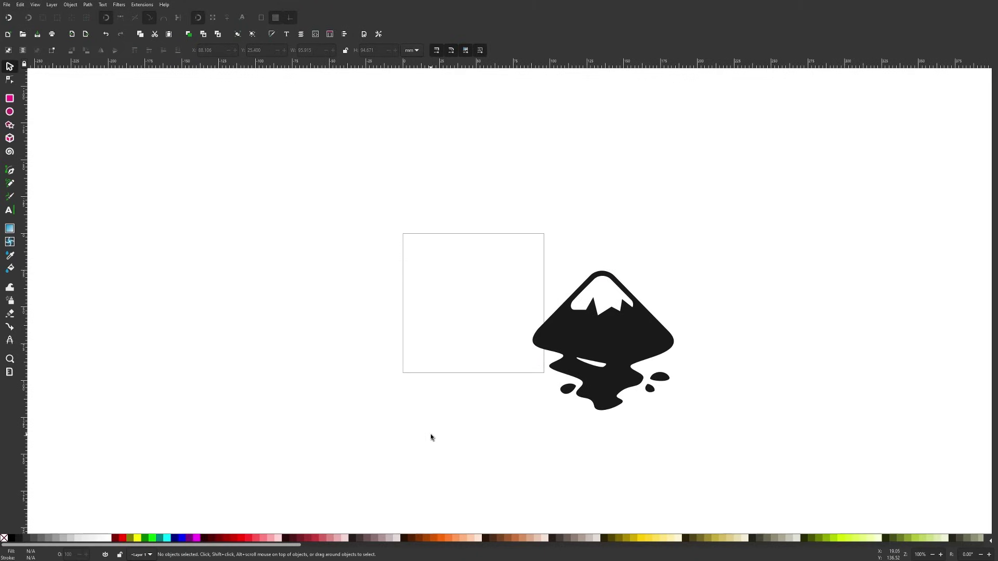
key(ctrl+z)
drag(363, 252, 569, 377)
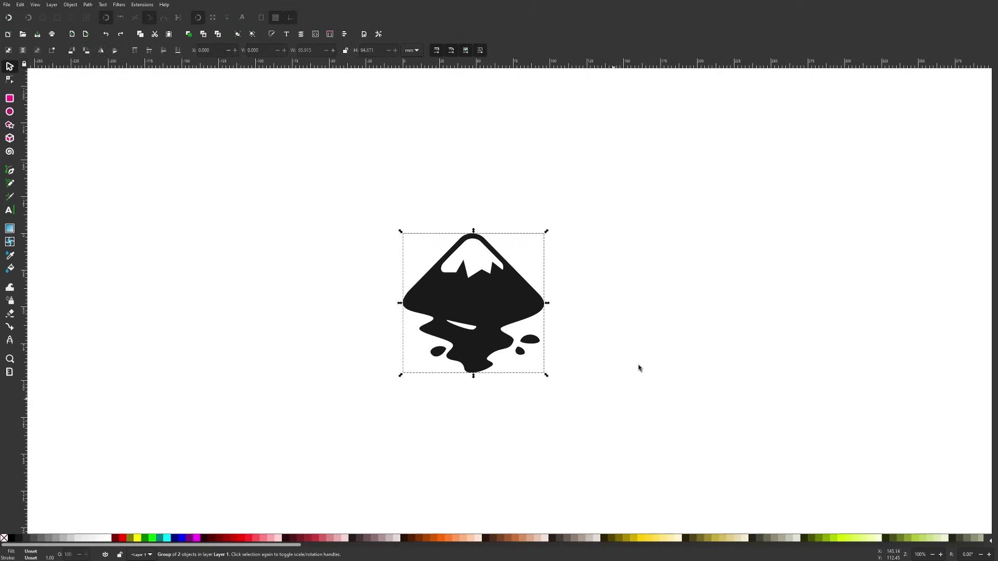
click(684, 307)
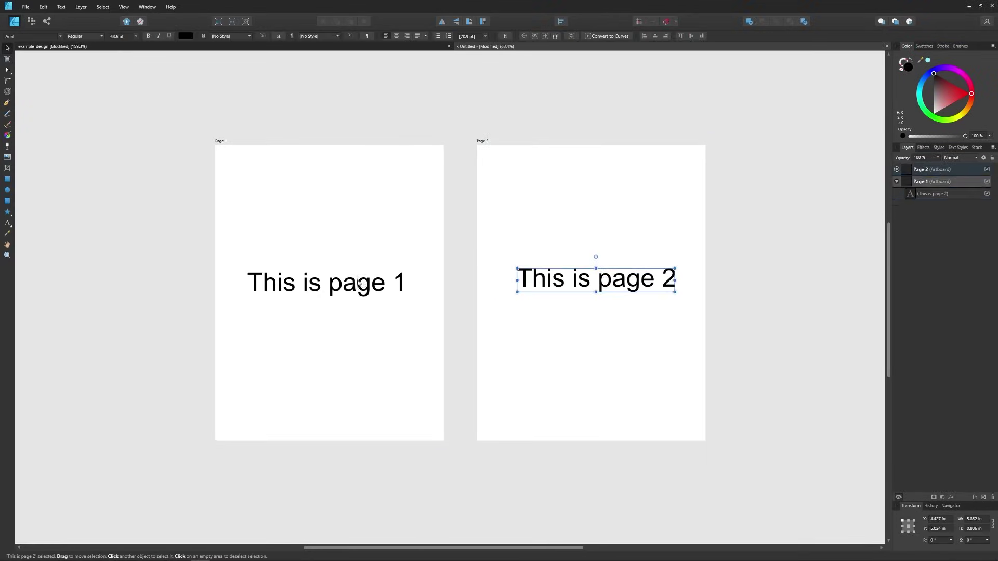
drag(348, 283, 613, 211)
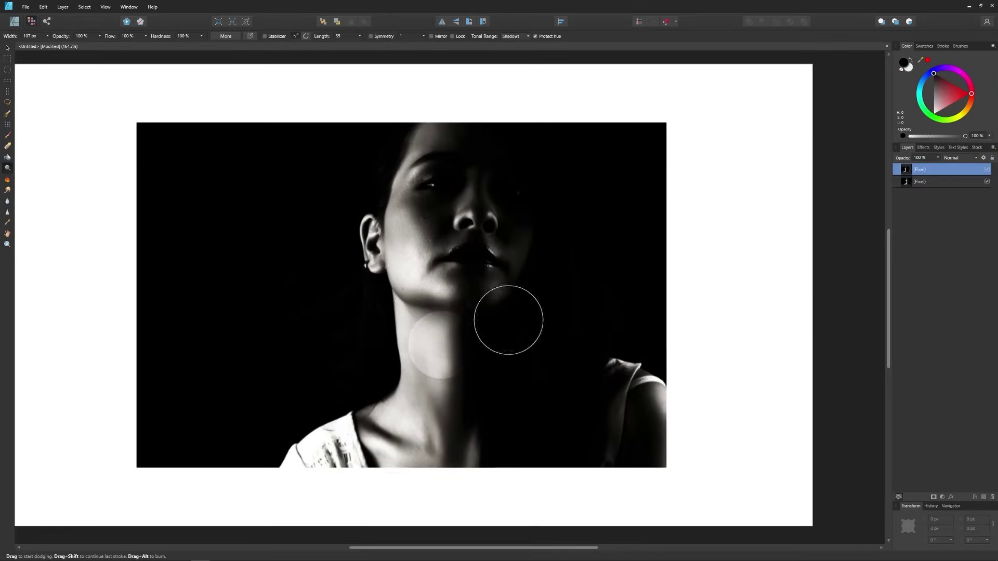
Brighten the woman's face and neck, darken tree-base shadows, then drag the Banner group up-left.
mouse_move(508, 320)
mouse_down()
mouse_move(428, 313)
mouse_move(445, 162)
mouse_move(486, 265)
mouse_move(393, 185)
mouse_move(431, 328)
mouse_move(570, 405)
mouse_move(471, 448)
mouse_move(373, 436)
mouse_up()
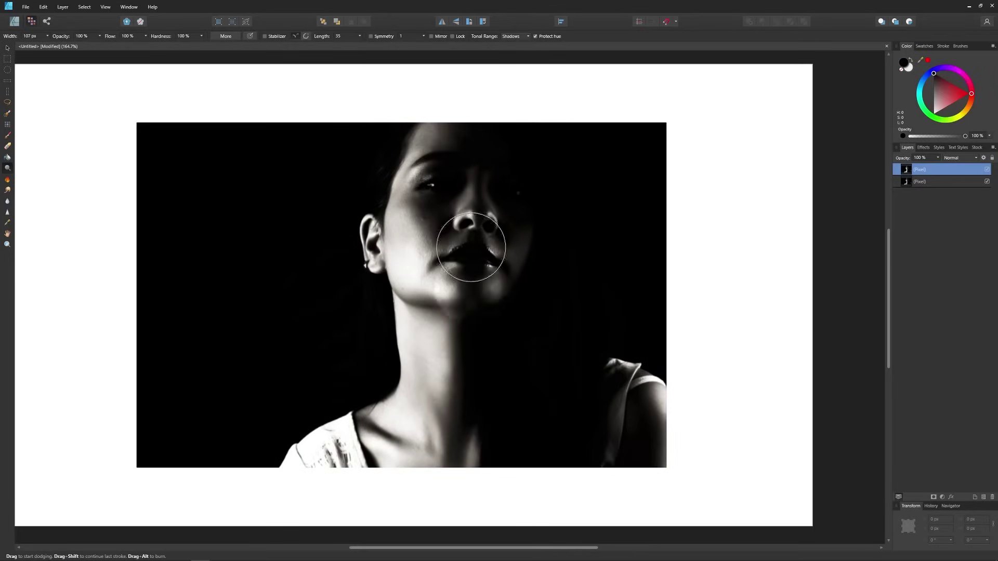
mouse_move(450, 291)
mouse_down()
mouse_move(484, 206)
mouse_move(413, 216)
mouse_move(327, 457)
mouse_move(452, 126)
mouse_move(706, 299)
mouse_up()
mouse_move(459, 274)
mouse_down()
mouse_move(416, 289)
mouse_move(415, 129)
mouse_move(419, 463)
mouse_up()
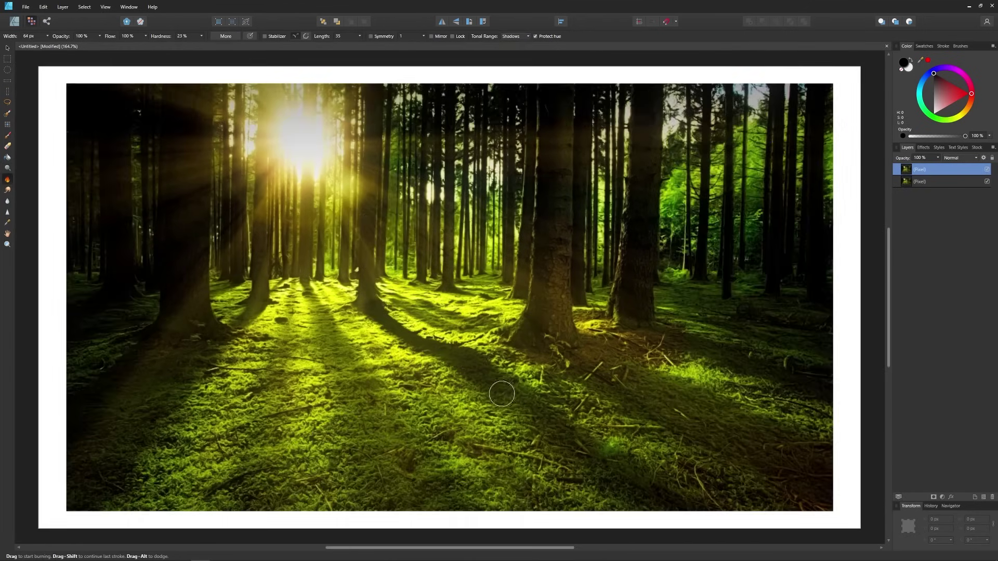
drag(596, 379, 544, 351)
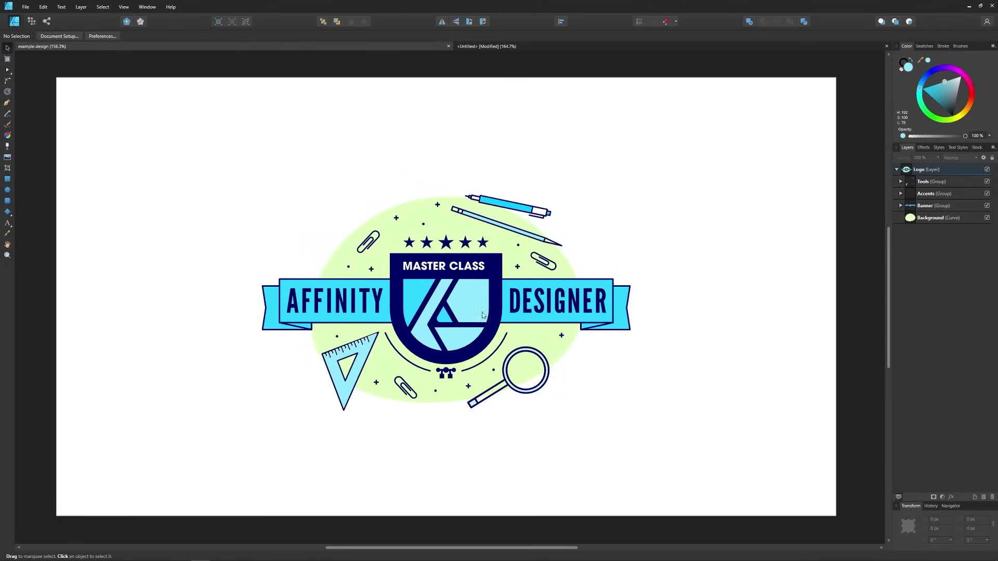
drag(461, 307, 326, 182)
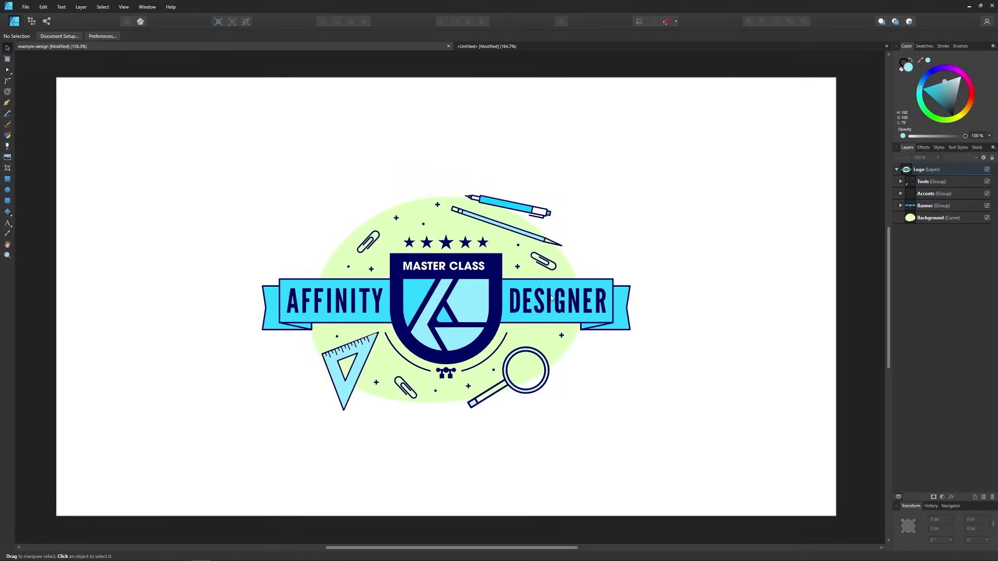
Move the Tools group right and the Accents group up-left, then clear the selection.
drag(549, 370, 730, 352)
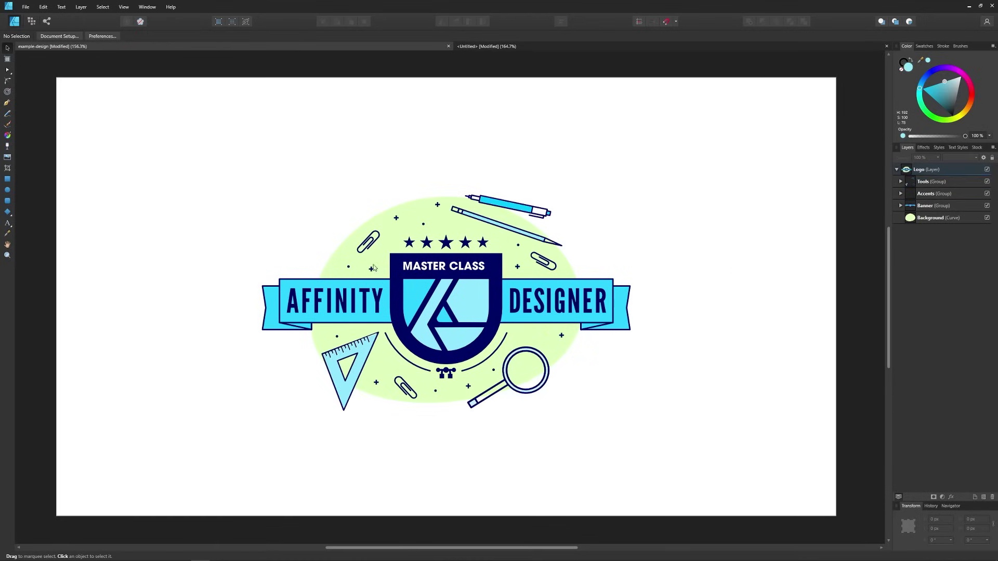
drag(451, 264, 254, 209)
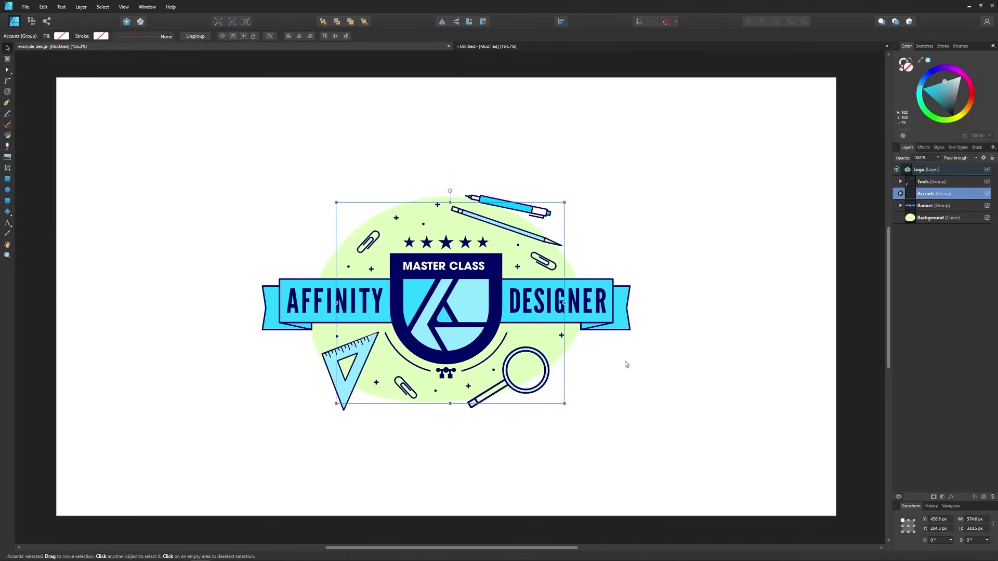
click(696, 301)
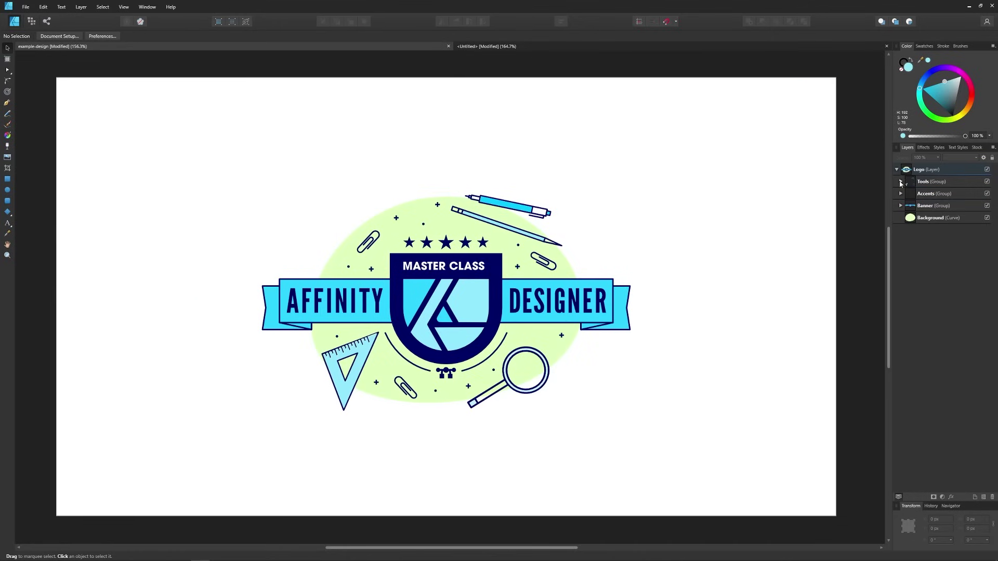
Expand the Tools group in Layers and hide then show the g3480 subgroup.
click(900, 182)
click(987, 193)
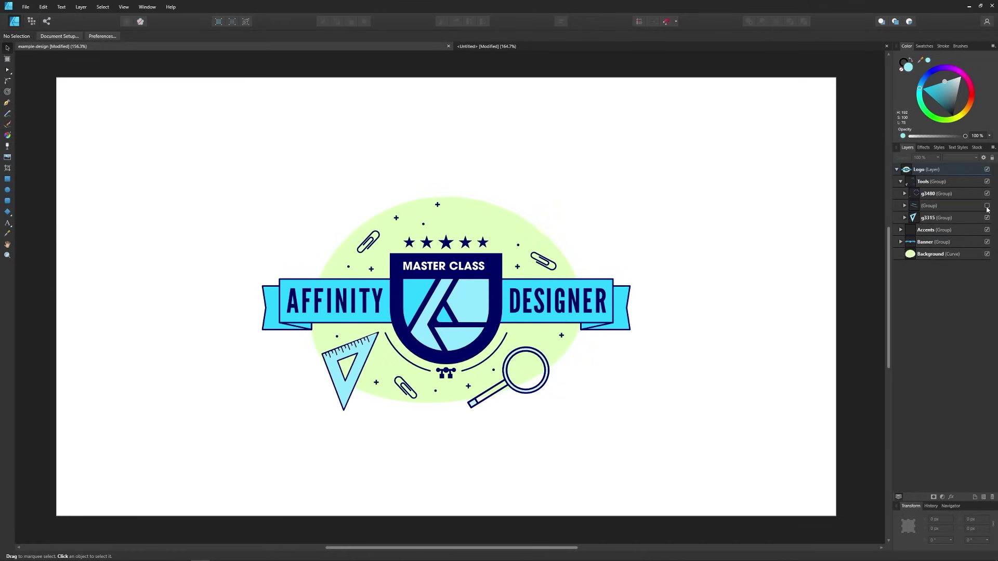
click(987, 193)
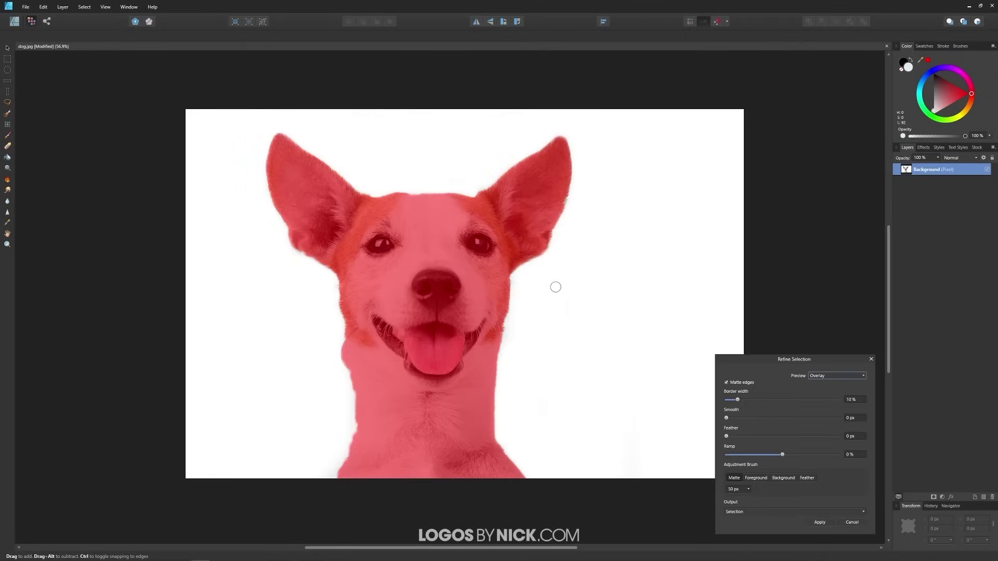
Apply the dog selection with a 10% refine border and delete the white background.
scroll(491, 251, up, 5)
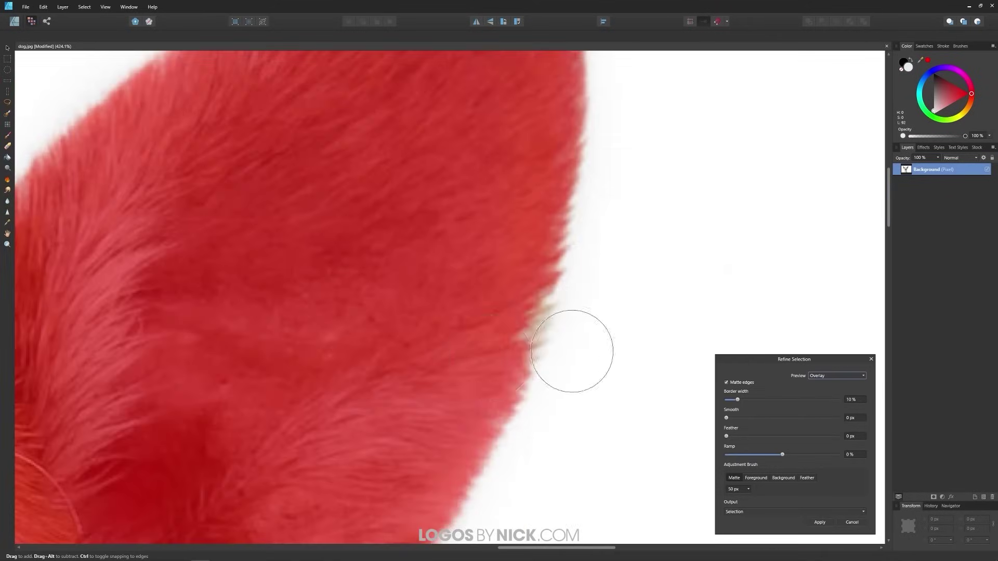
scroll(628, 448, down, 4)
drag(773, 400, 737, 399)
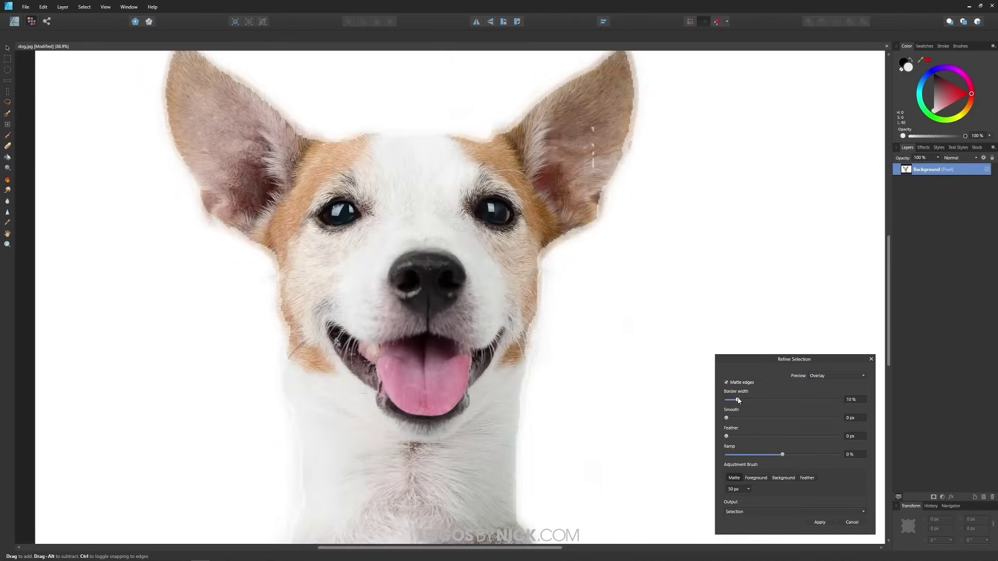
scroll(552, 359, down, 2)
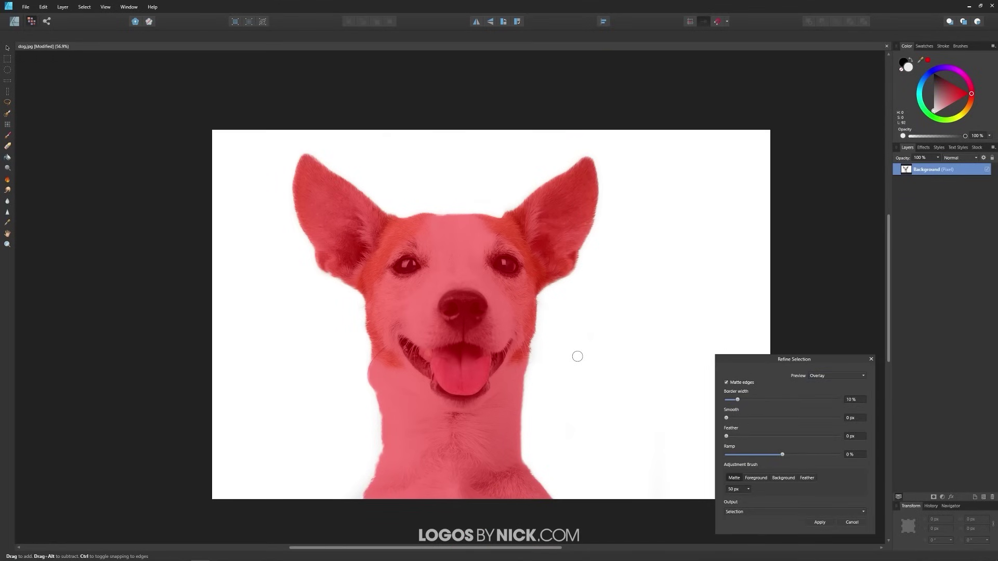
click(820, 522)
key(Delete)
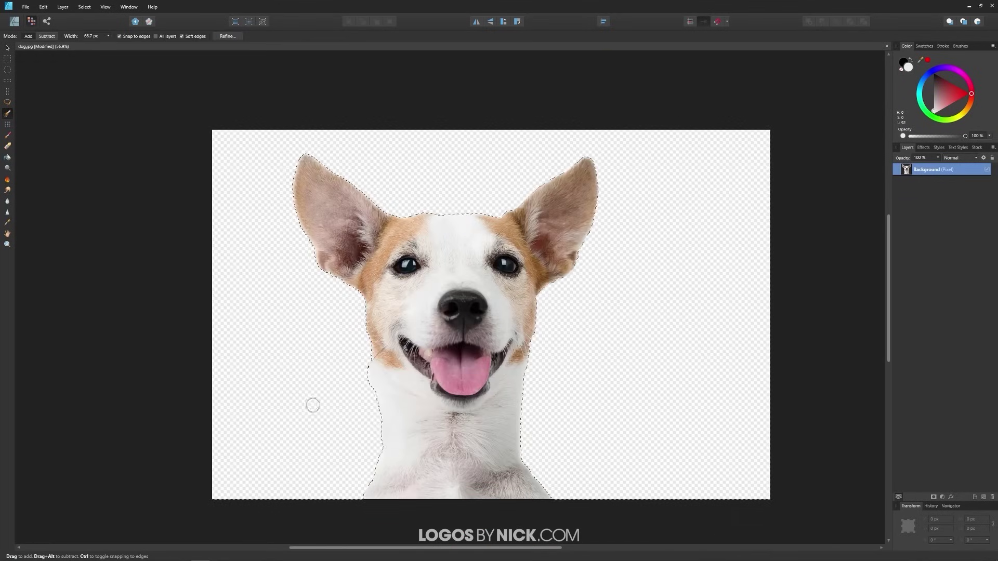
Deselect the cut-out and bring up File > Export settings.
click(84, 7)
click(99, 22)
click(26, 7)
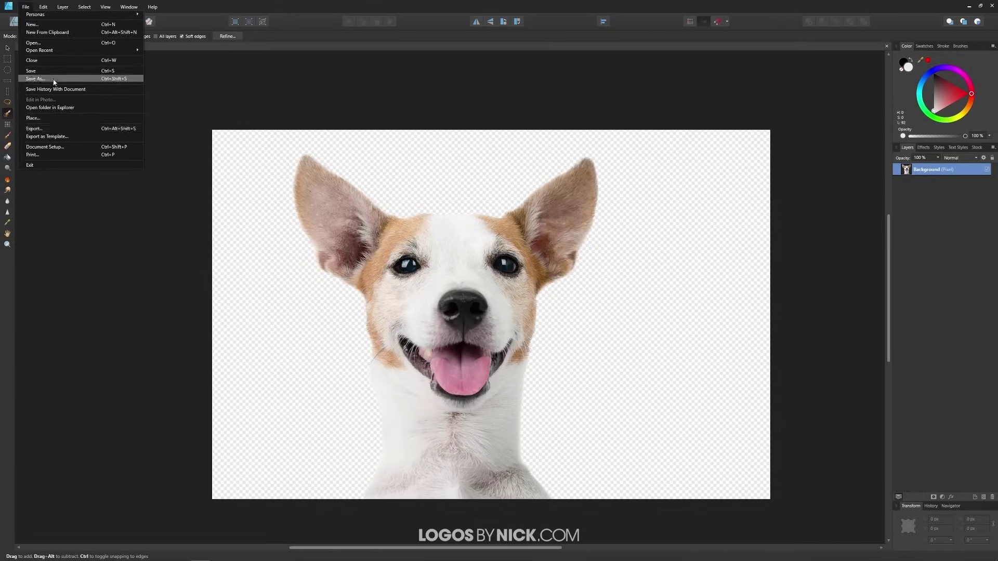
click(34, 128)
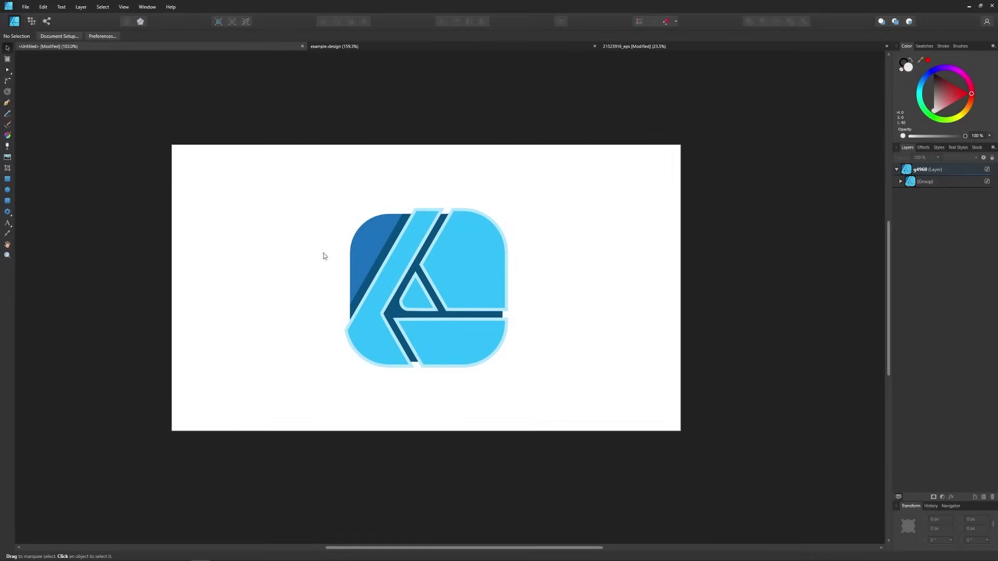
Show the whole example-design badge page and select its Accents and Banner groups.
scroll(323, 256, up, 3)
scroll(380, 302, down, 4)
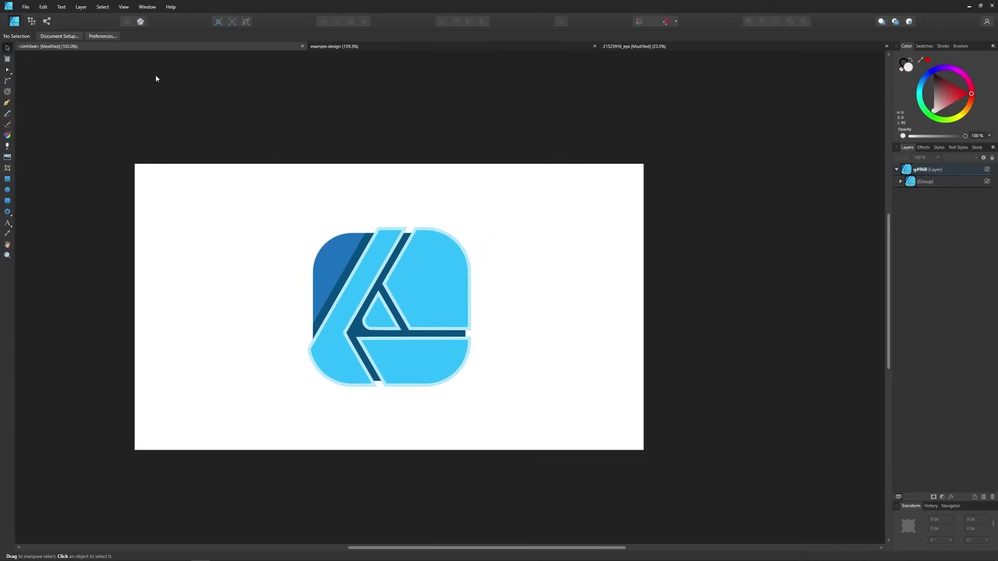
click(331, 45)
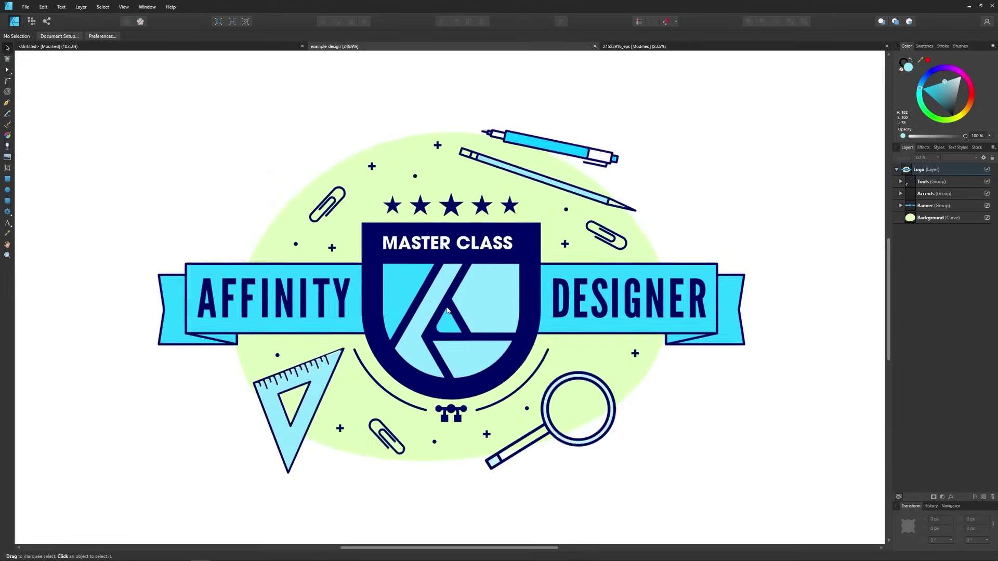
key(ctrl+0)
click(936, 193)
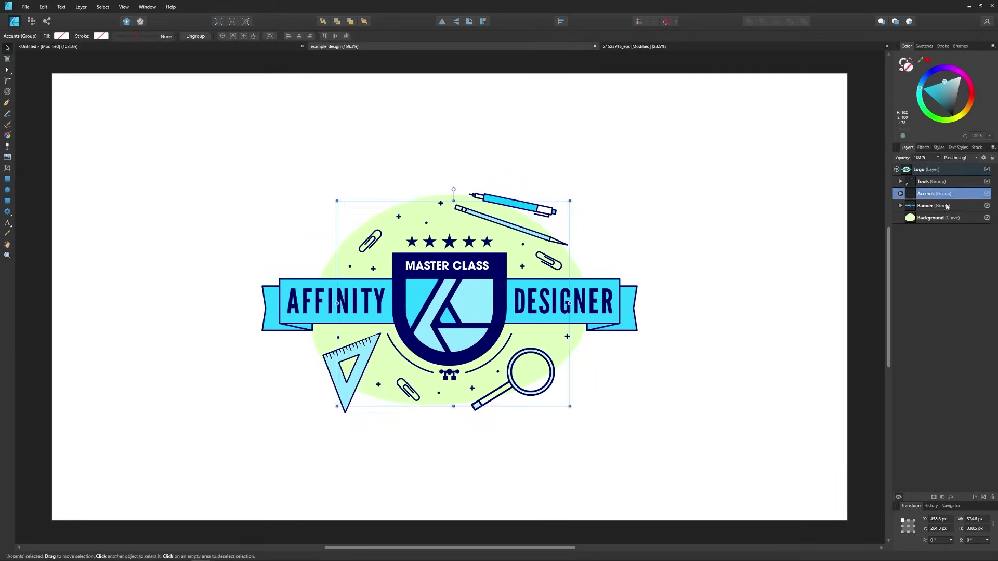
click(936, 205)
Switch between the donut, example-design badge and untitled Affinity logo documents.
click(649, 48)
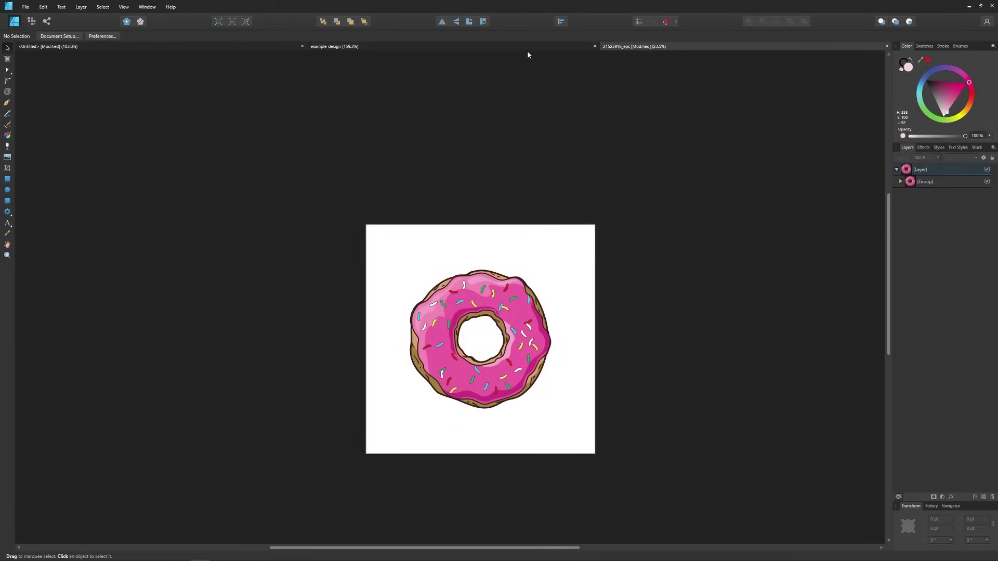
click(332, 47)
click(267, 46)
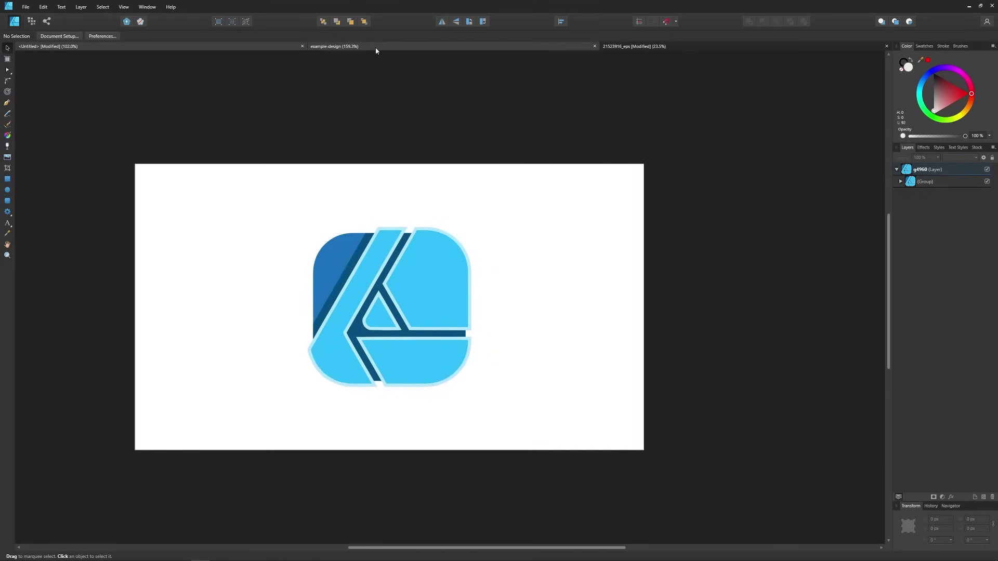
click(375, 48)
click(645, 48)
scroll(444, 352, up, 6)
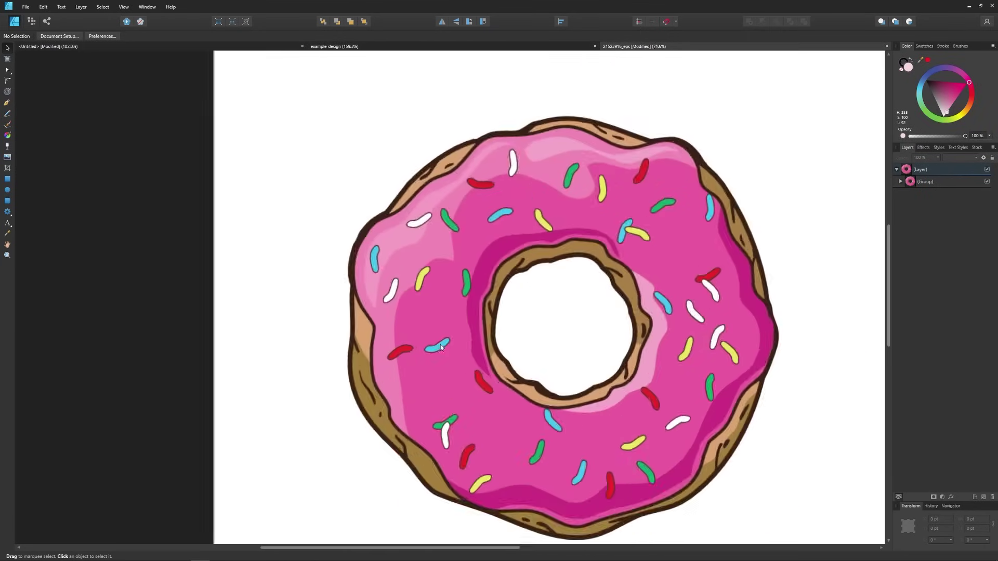
scroll(468, 323, down, 5)
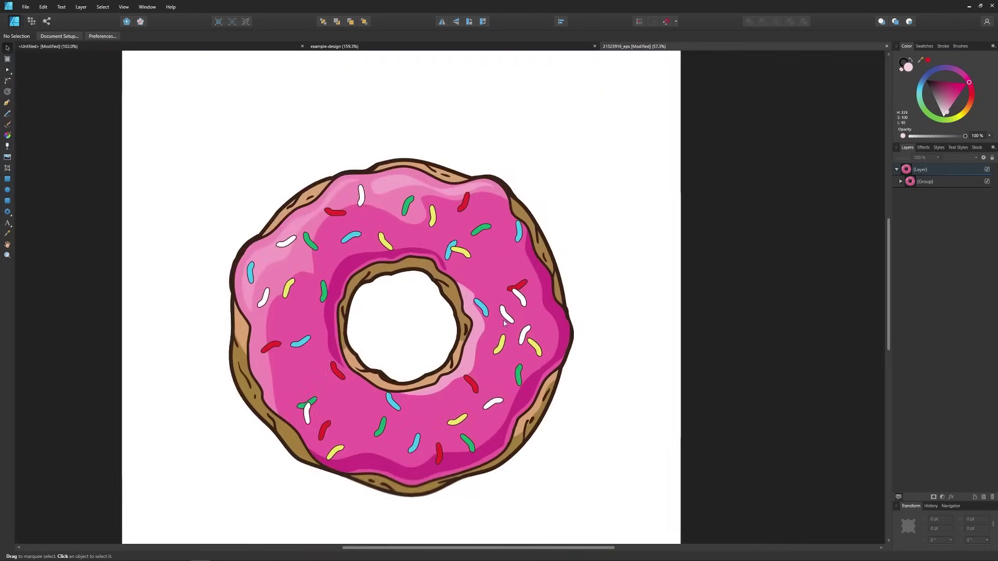
scroll(424, 322, up, 5)
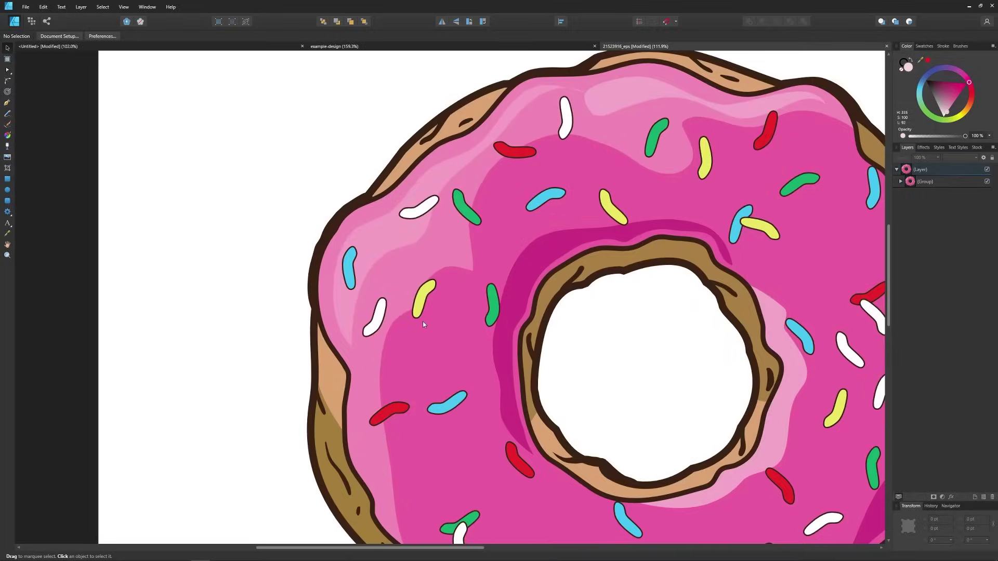
Create a new blank document, then return to the example-design badge.
key(ctrl+n)
click(638, 404)
scroll(559, 359, down, 2)
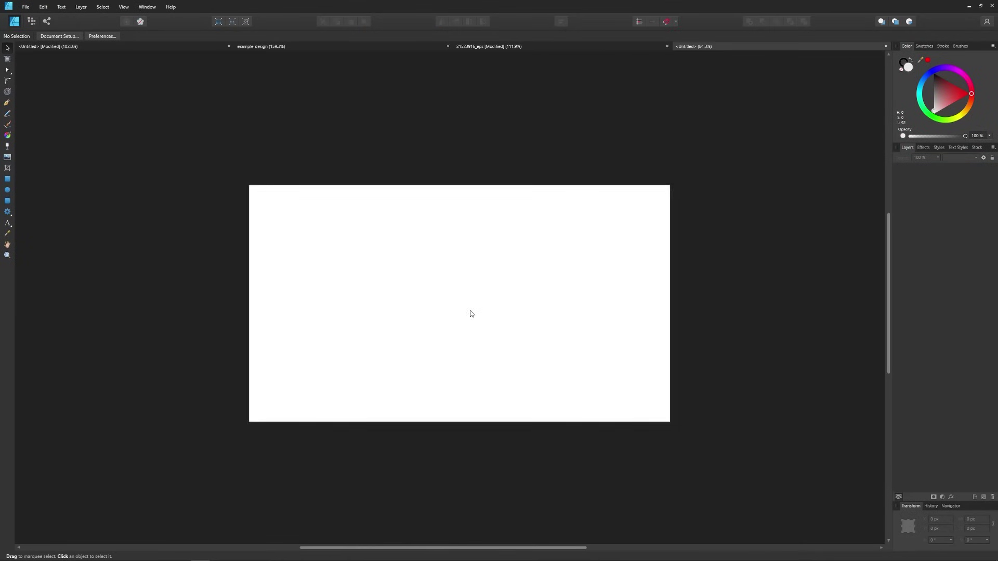
click(622, 47)
click(369, 46)
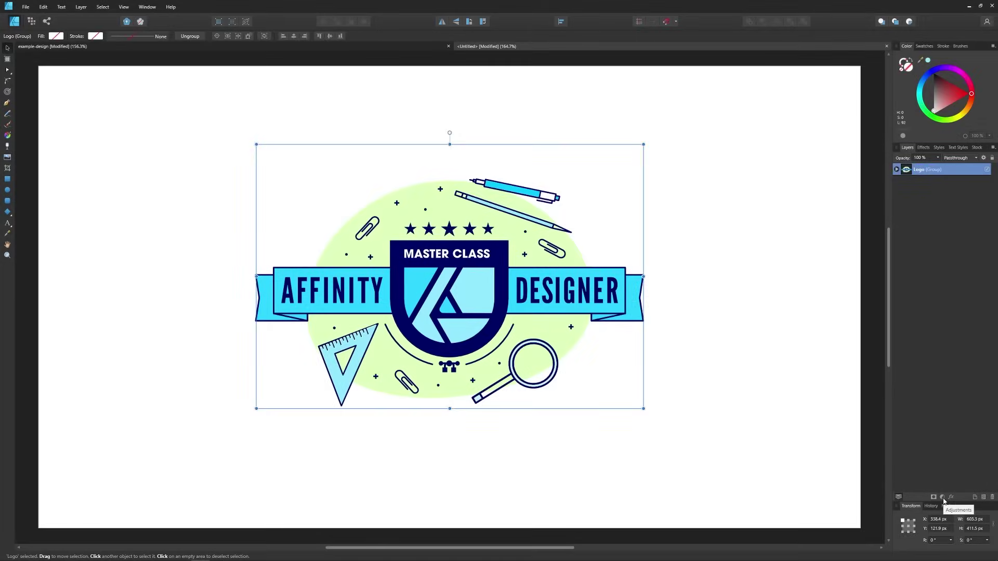
Add a Black & White adjustment and expand the Logo group to show it inside.
click(943, 498)
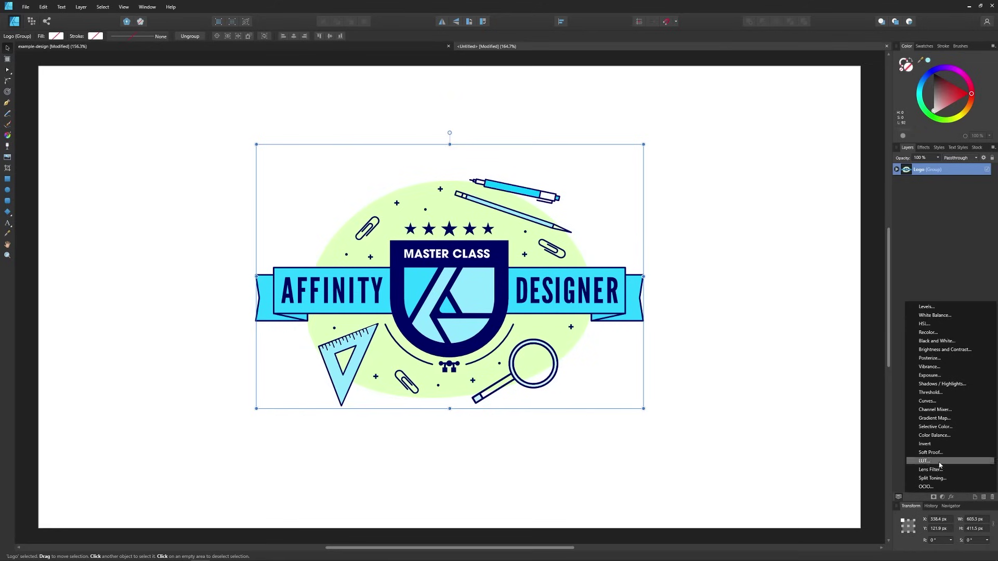
click(936, 342)
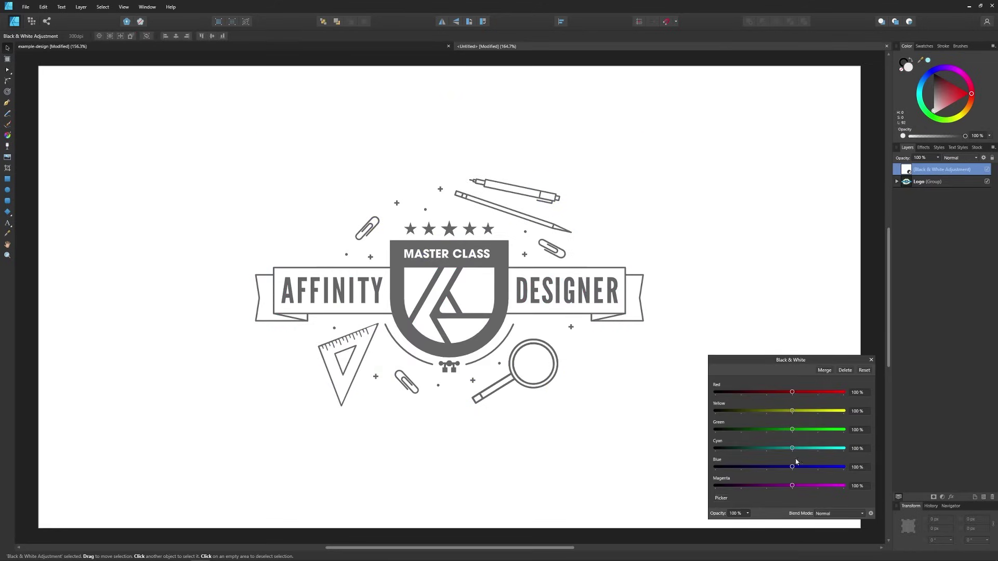
click(871, 360)
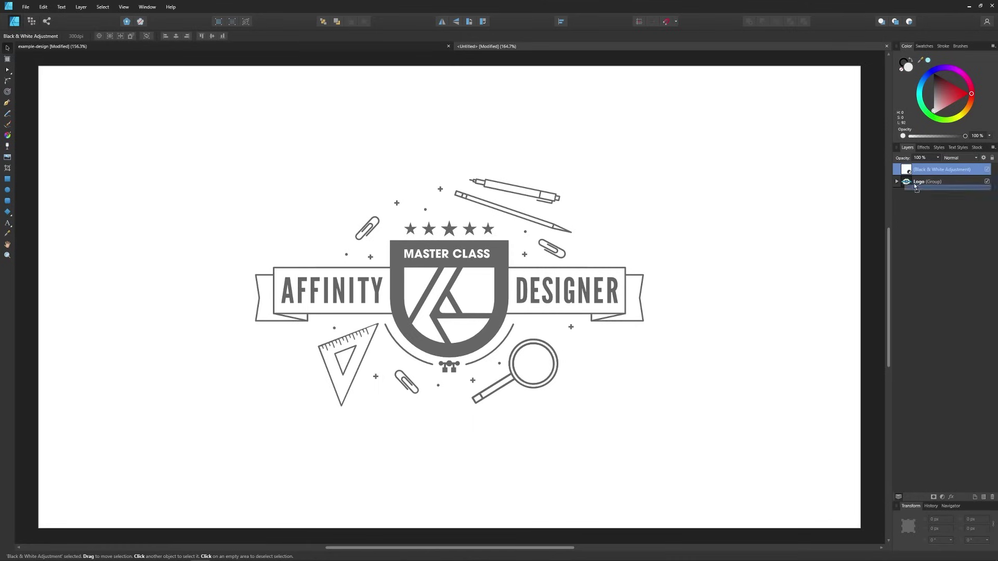
click(897, 169)
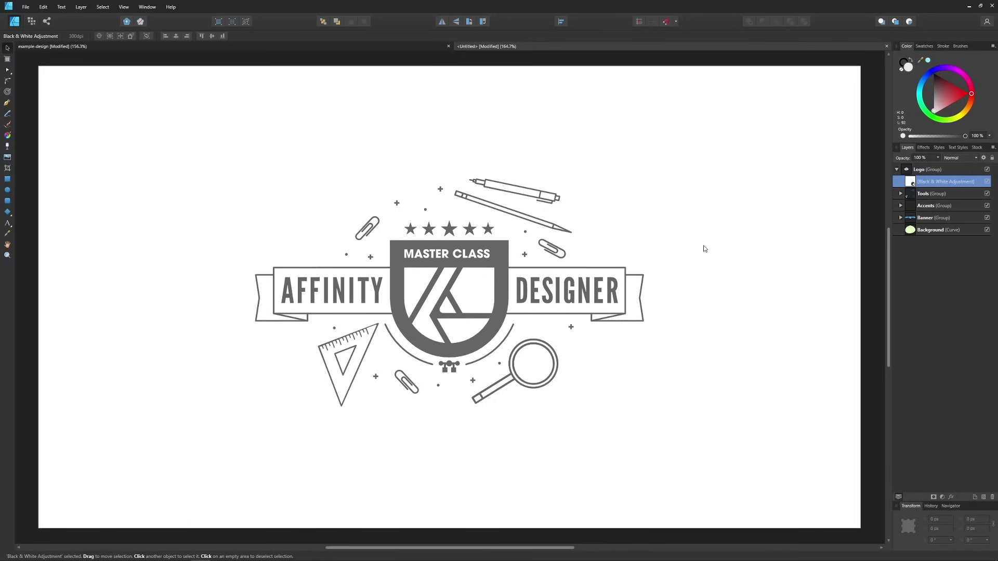
Hide and re-show the Black & White adjustment to compare, then reopen its settings.
click(987, 181)
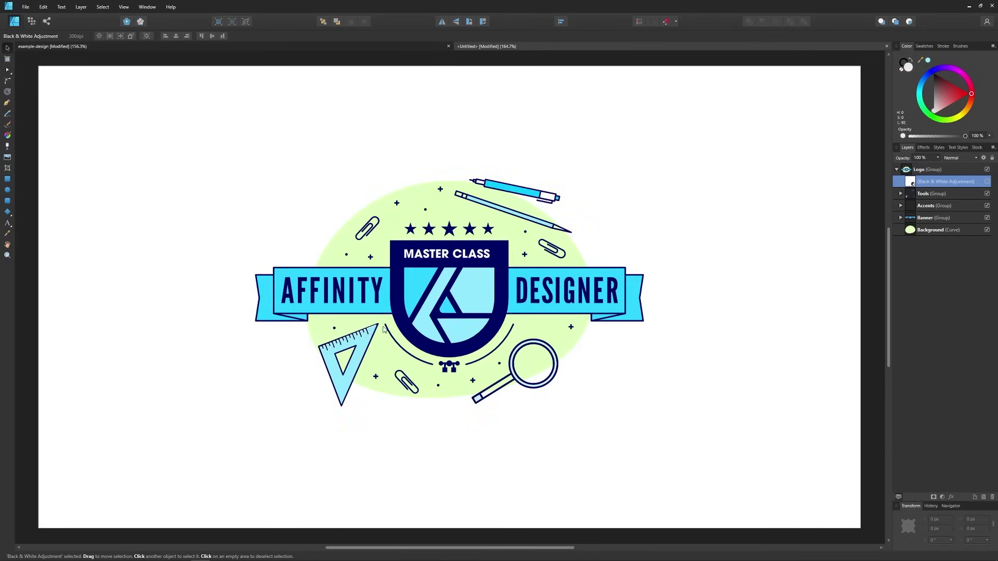
click(988, 181)
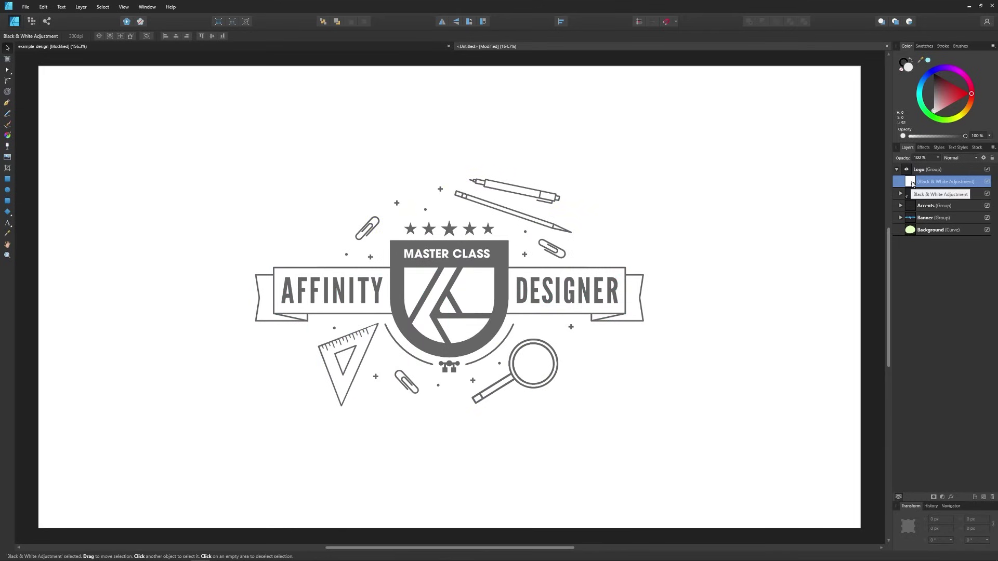
double_click(910, 181)
Remove the Black and White adjustment, select the whole Logo group, and try then undo Invert.
click(872, 361)
click(992, 498)
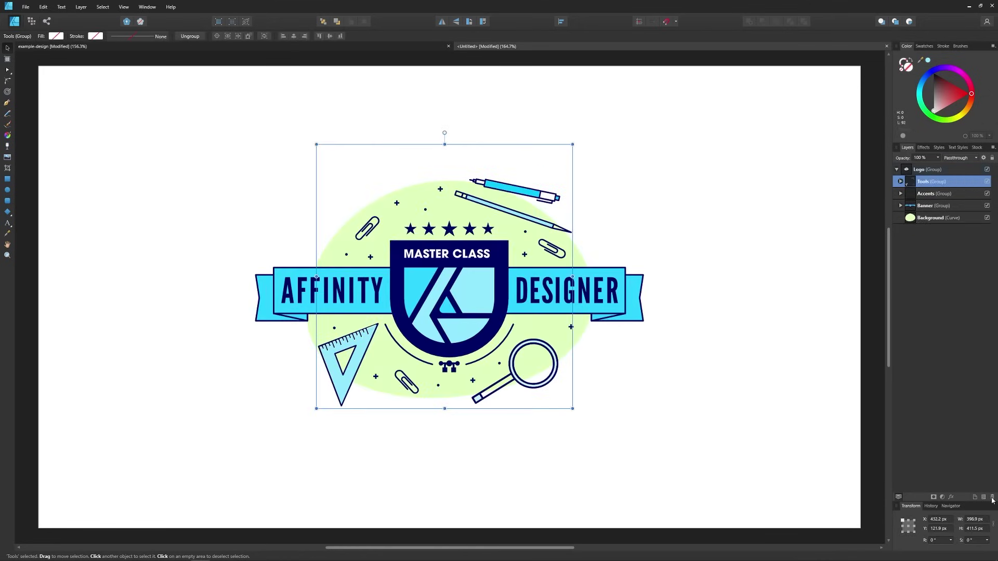
click(930, 173)
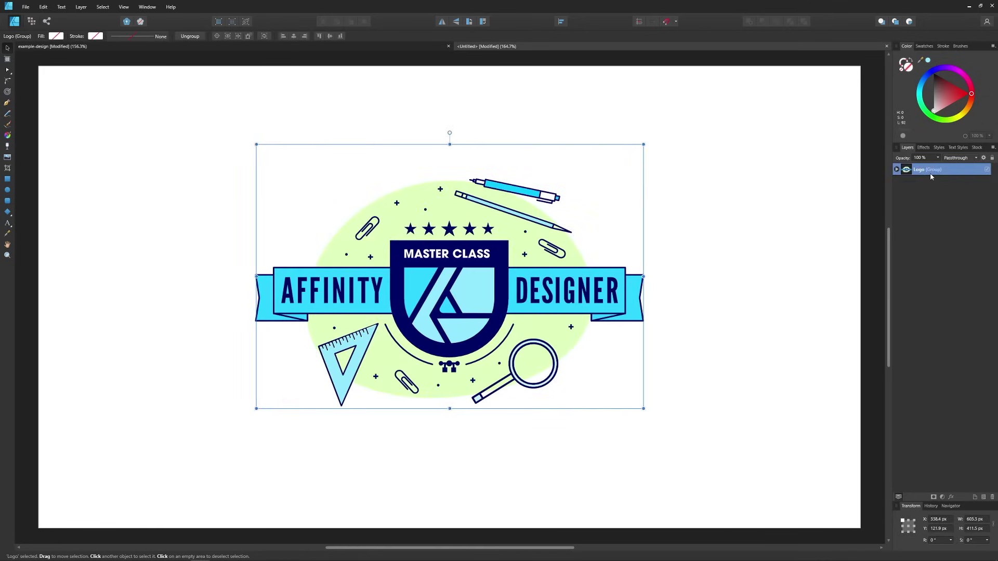
click(943, 498)
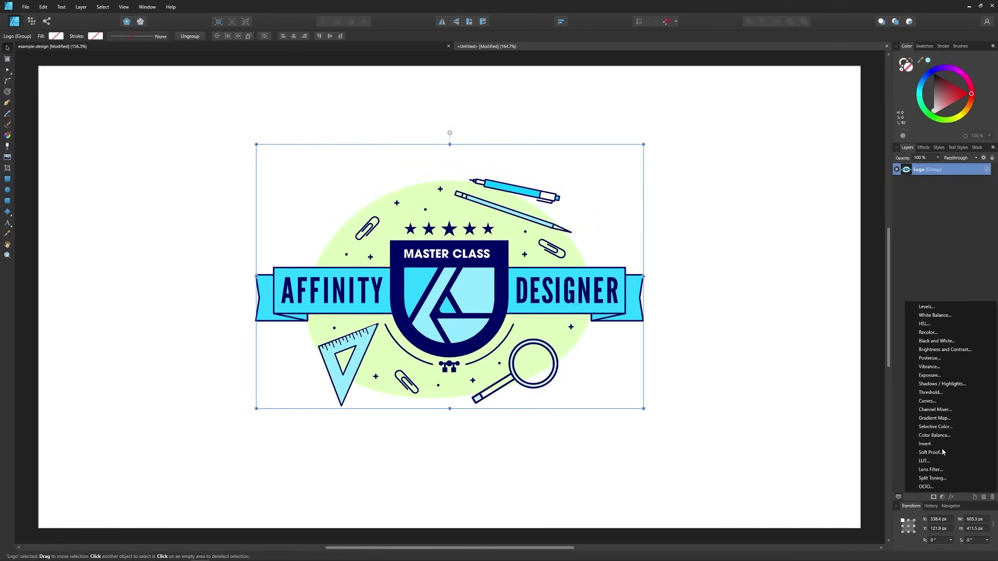
click(925, 444)
key(ctrl+z)
Add a Curves adjustment with an S-curve and a reshaped Red channel, then remove it.
click(943, 498)
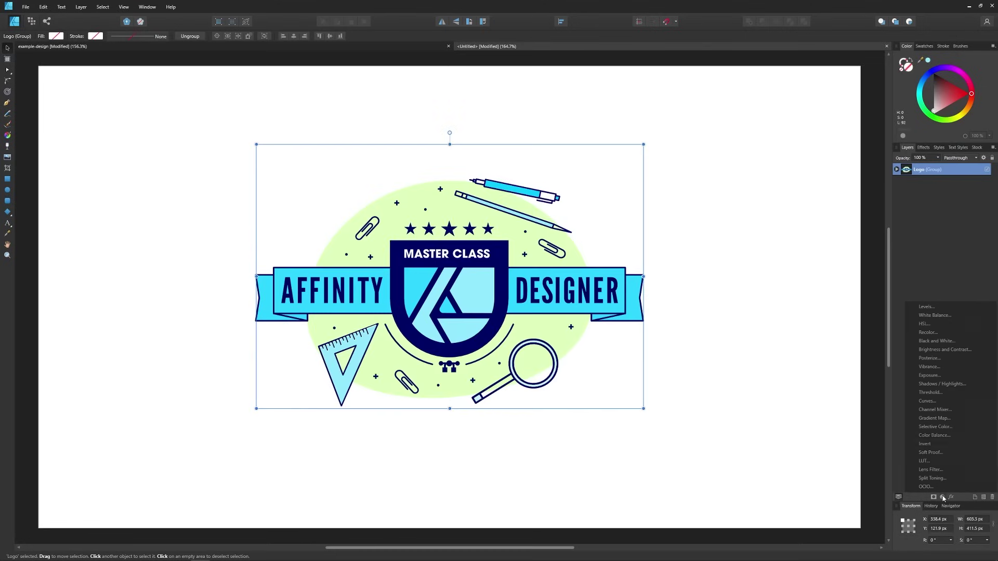
click(927, 401)
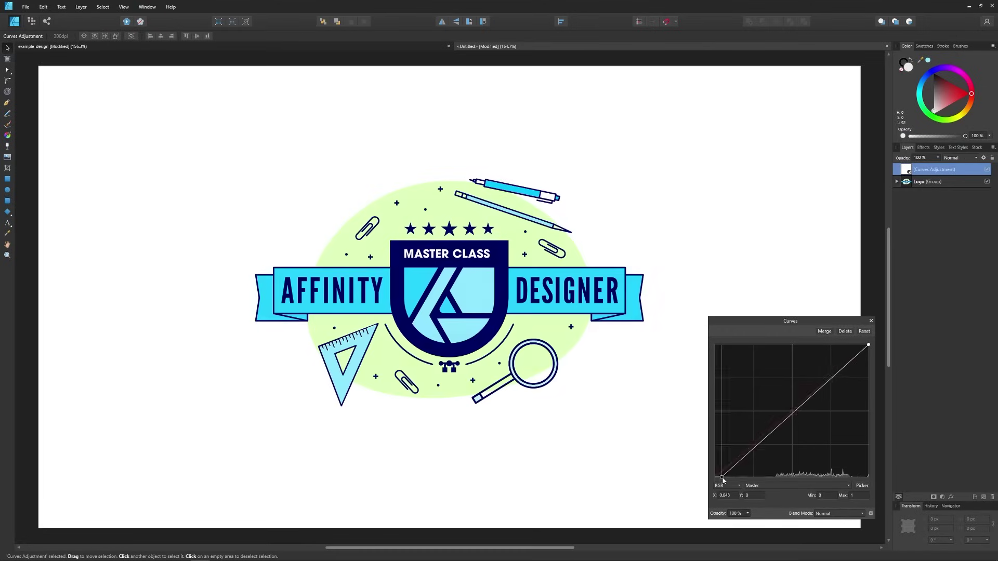
drag(723, 477, 772, 476)
drag(868, 345, 836, 345)
drag(804, 411, 807, 416)
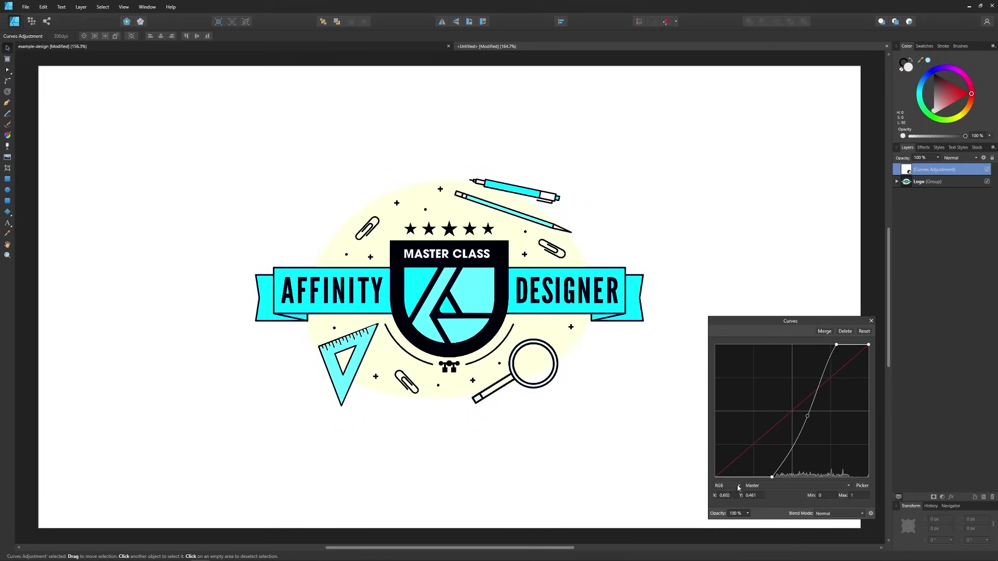
click(720, 503)
click(796, 485)
click(759, 503)
drag(716, 476, 701, 425)
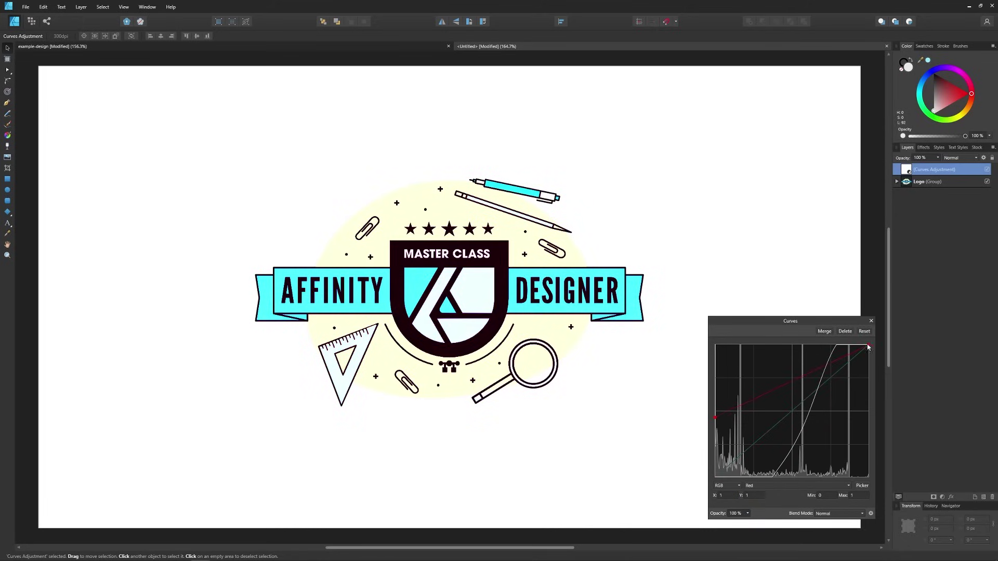
drag(868, 346, 770, 344)
click(871, 321)
key(Delete)
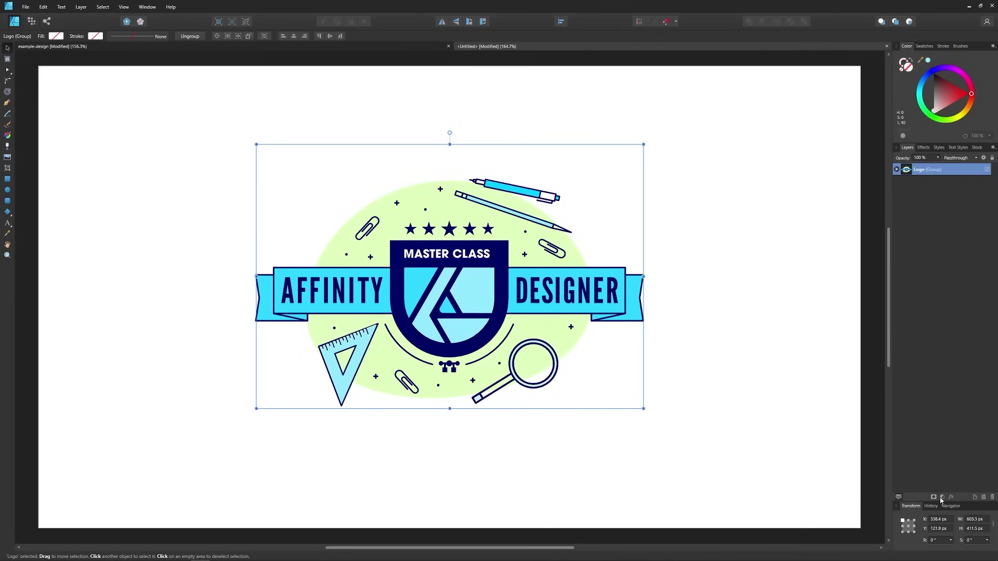
Add a Brightness / Contrast adjustment, raising brightness to 100% then lowering contrast and brightness.
click(942, 497)
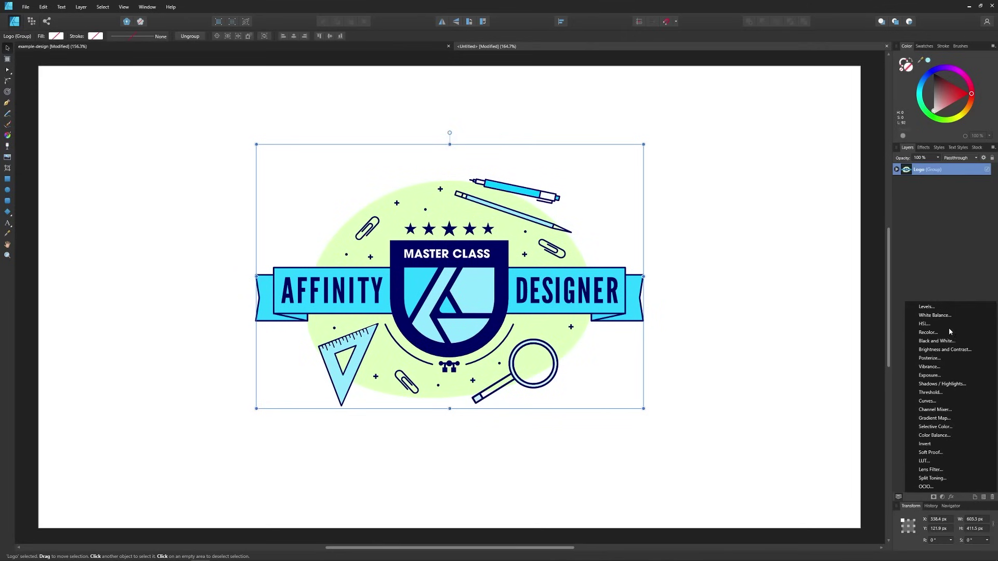
click(945, 349)
drag(793, 472, 747, 488)
drag(836, 471, 789, 474)
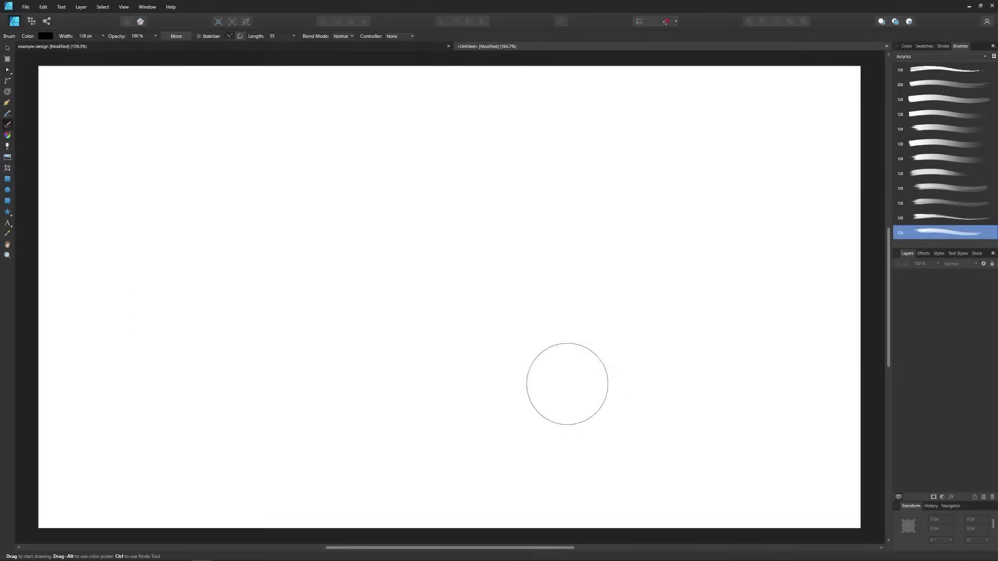
Test a black brush stroke, half opacity, and wider size-variance brush settings, then reset the brush.
mouse_move(127, 322)
mouse_down()
mouse_move(374, 292)
mouse_move(551, 226)
mouse_up()
key(ctrl+z)
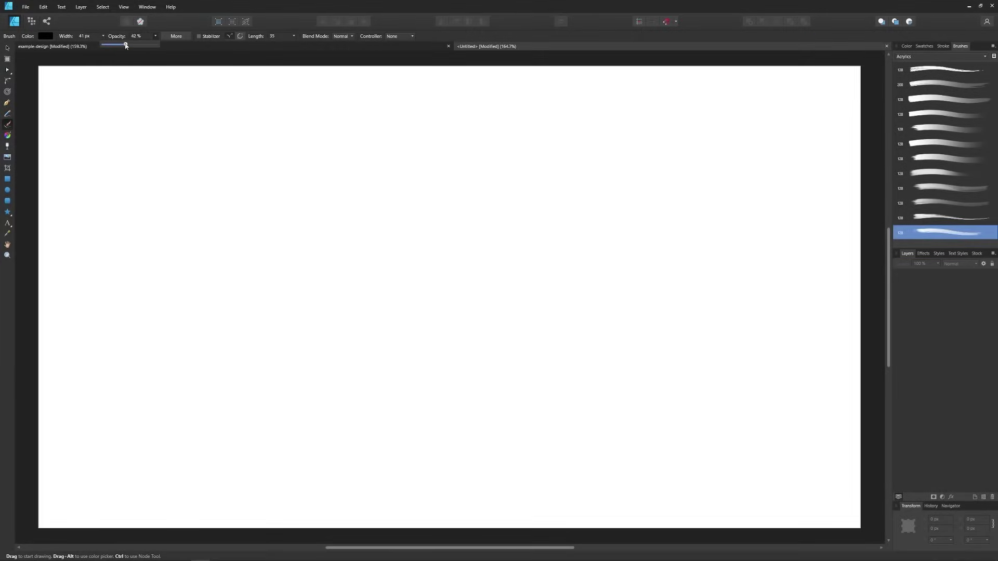
drag(116, 294, 557, 240)
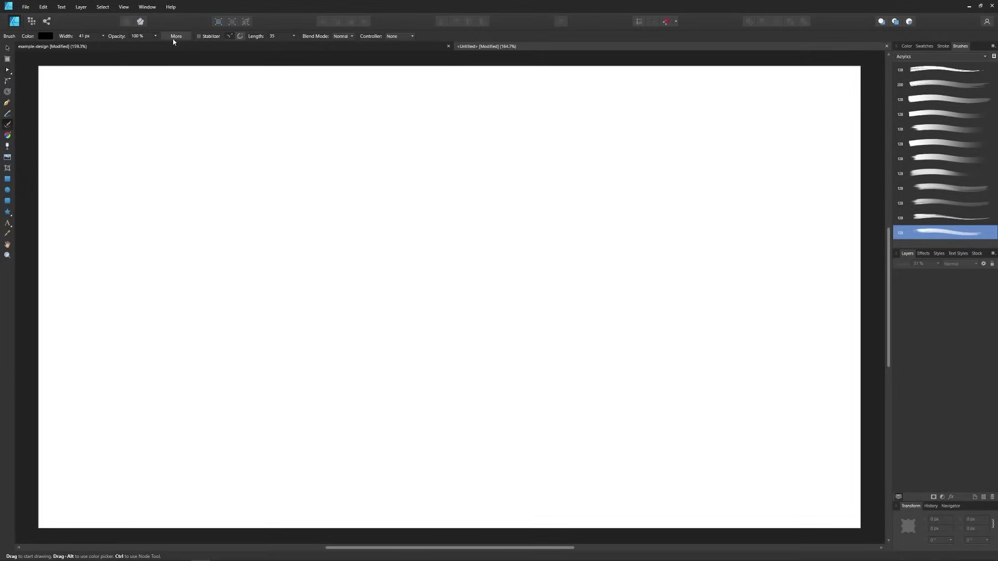
click(176, 37)
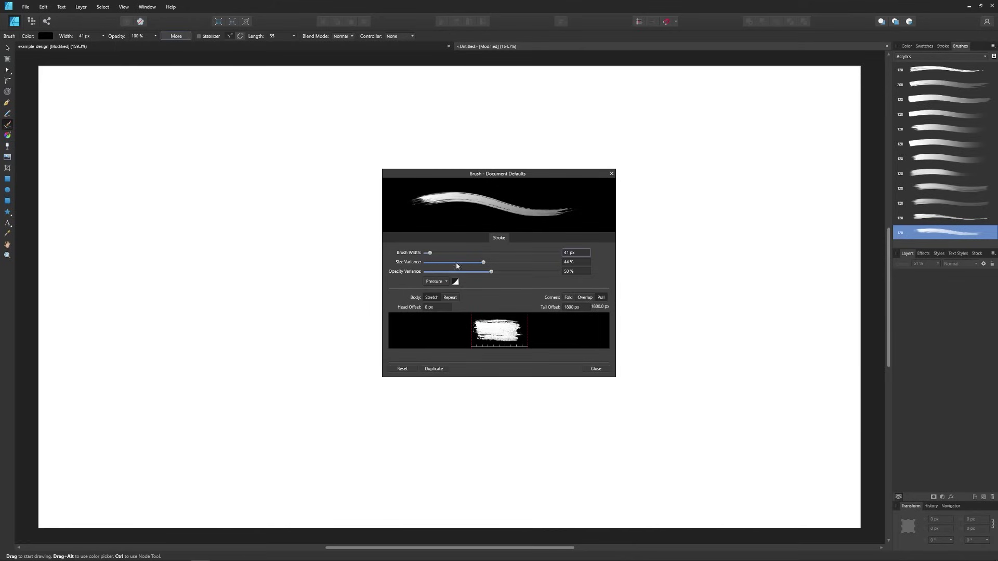
drag(431, 253, 544, 263)
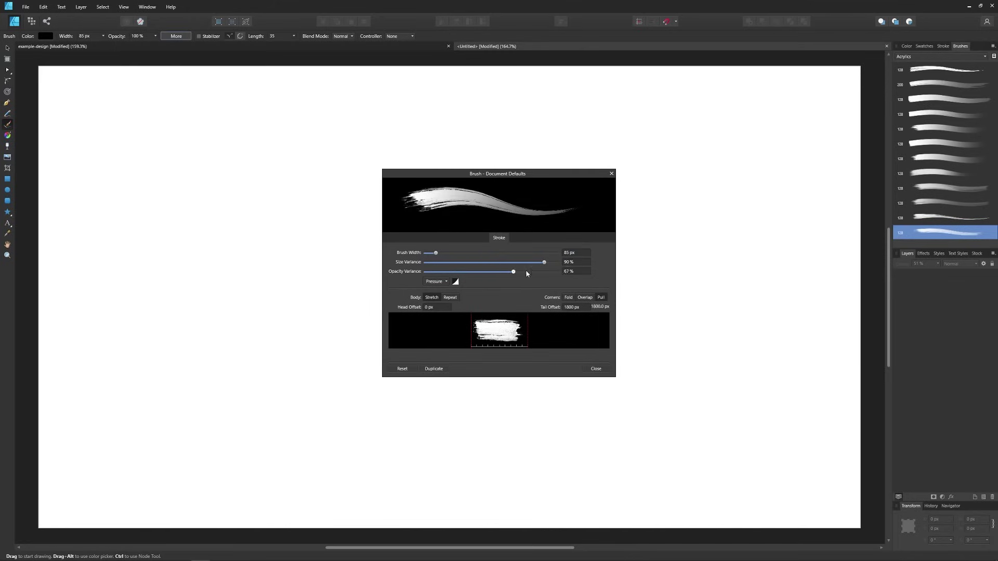
click(403, 368)
key(Escape)
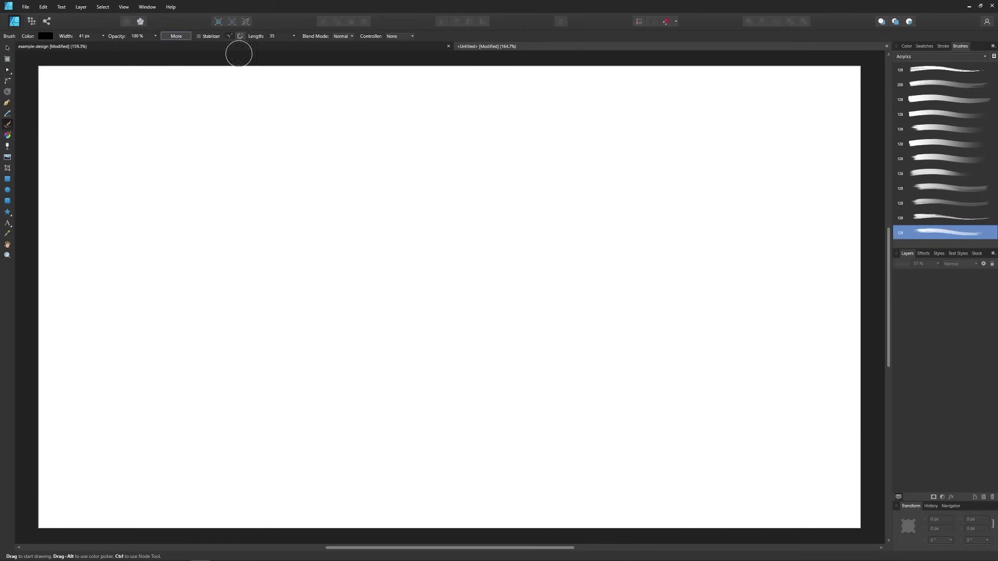
Paint a long smoothed acrylic stroke across the canvas, delete it, and bring up the stock library.
mouse_move(133, 225)
mouse_down()
mouse_move(544, 315)
mouse_move(696, 211)
mouse_up()
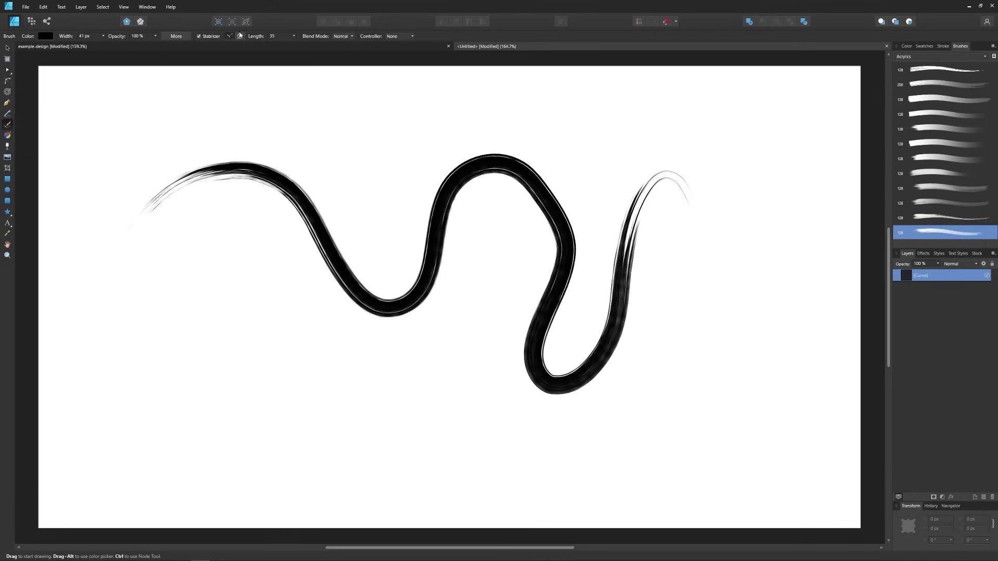
key(v)
key(Delete)
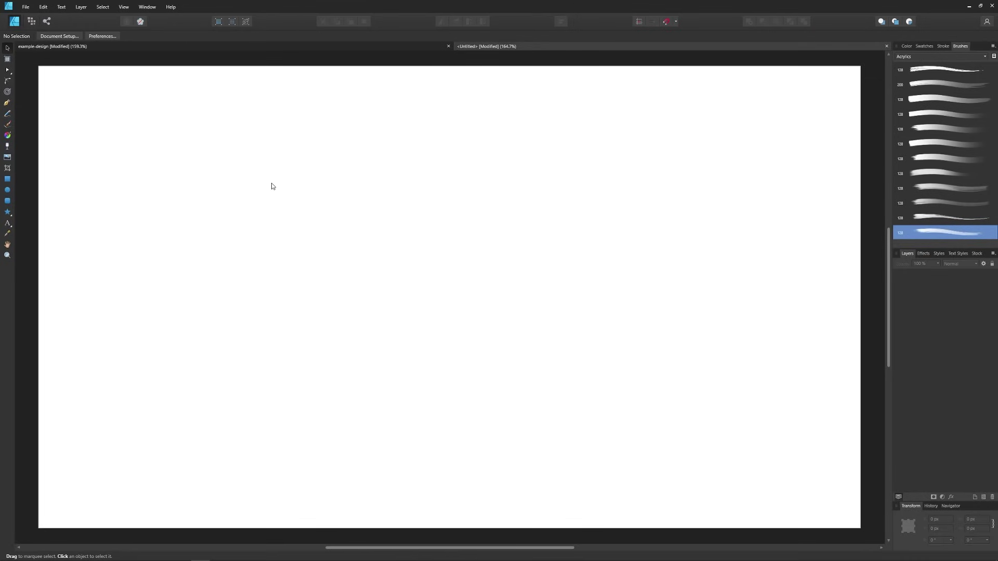
click(977, 254)
Search stock for 'brick texture', place a brick photo, and paint a Soft Light stroke over it.
text(brick texture)
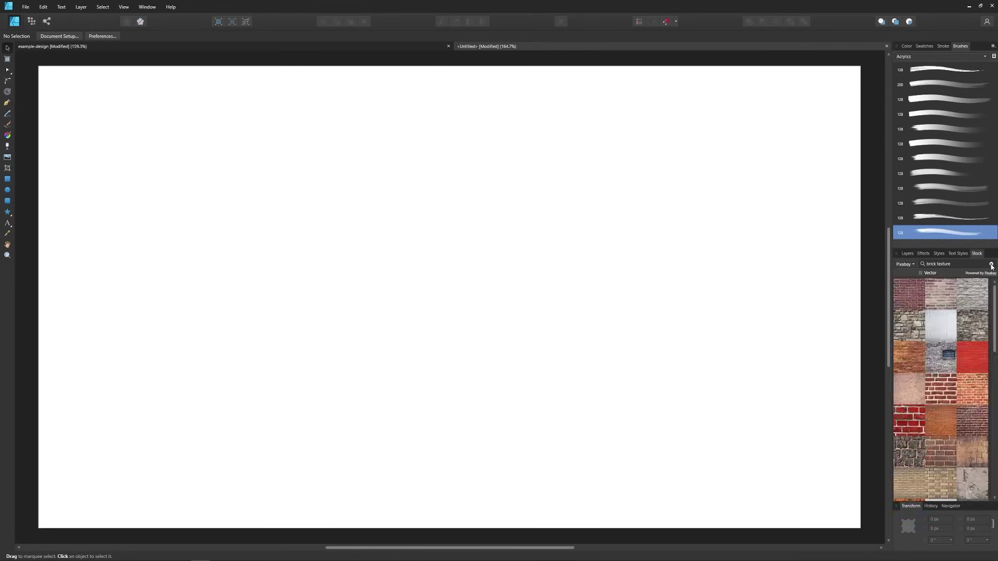
drag(478, 261, 476, 274)
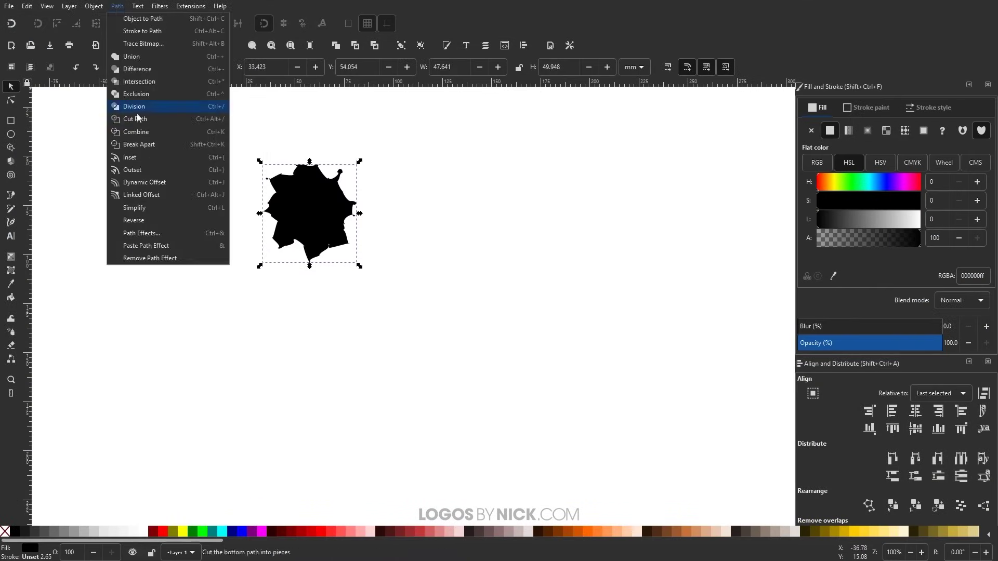
click(134, 106)
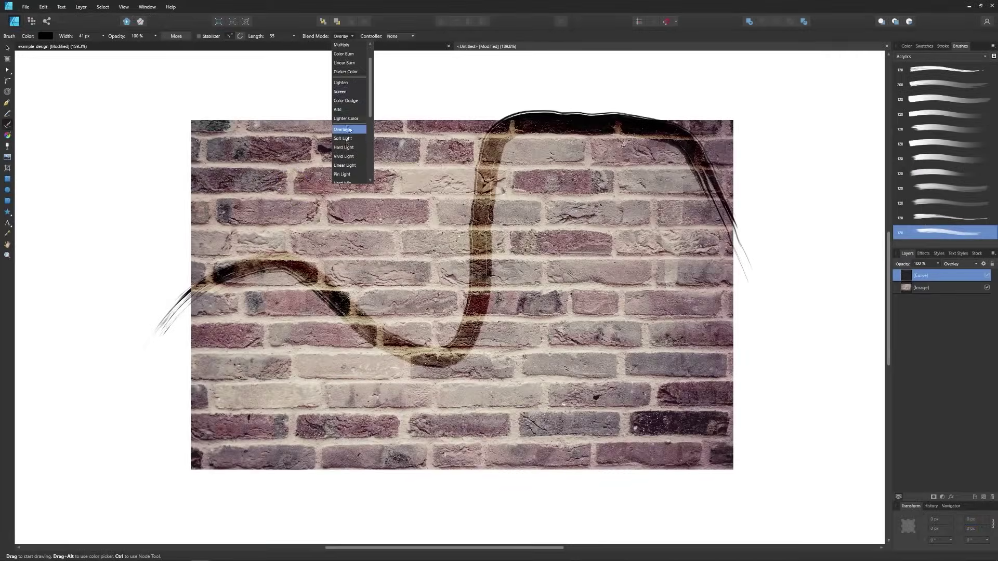
click(343, 149)
mouse_move(458, 406)
mouse_down()
mouse_move(541, 292)
mouse_move(603, 312)
mouse_up()
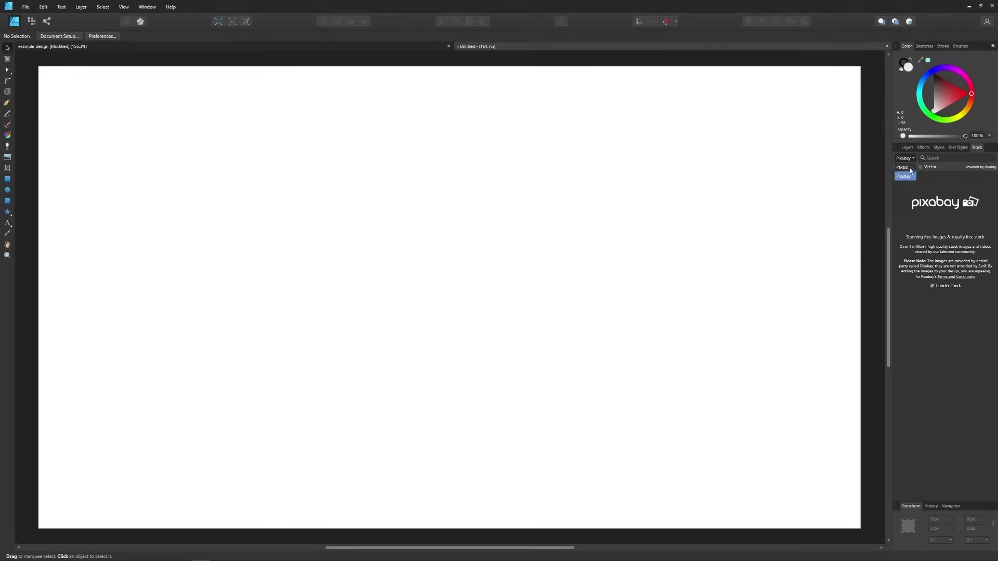
Keep Pixabay as the source, search for clouds, and place a cloud photo on the canvas.
click(905, 177)
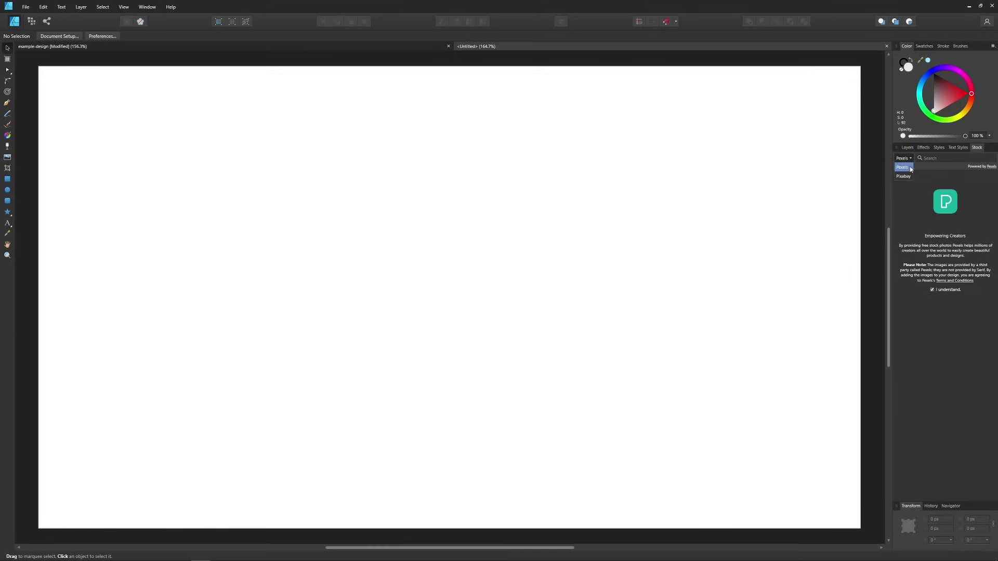
key(Return)
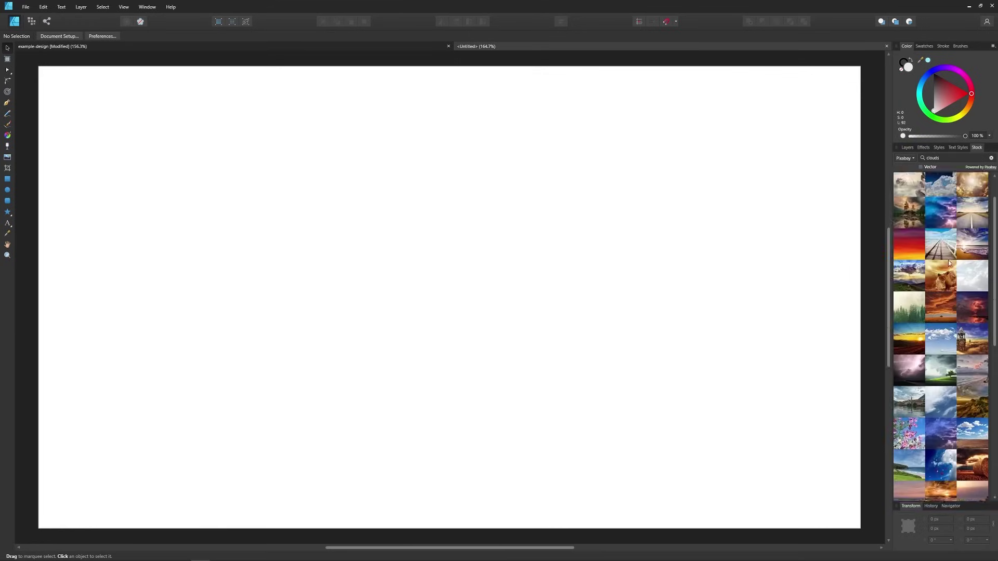
drag(490, 268, 413, 325)
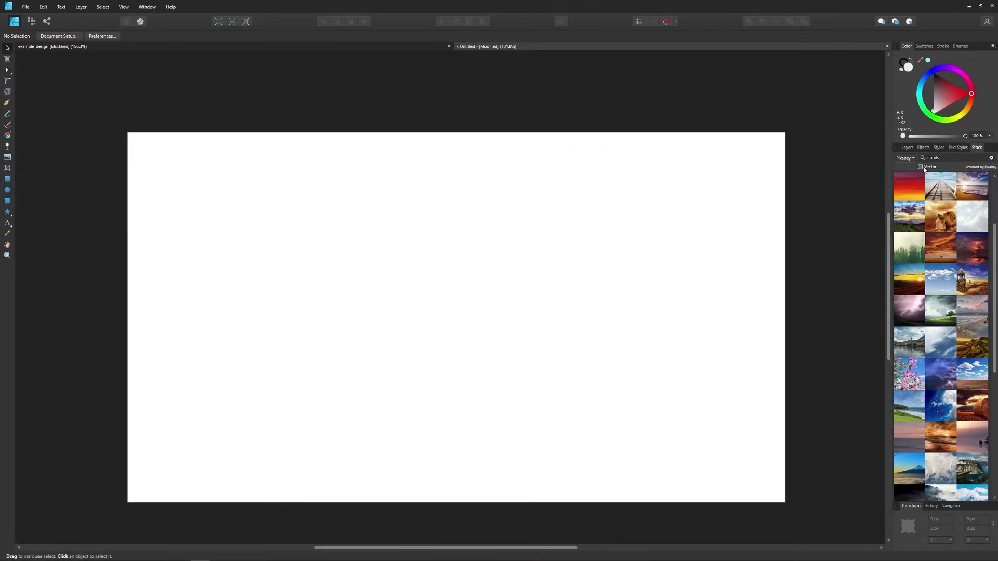
Search Pixabay for 'dog' and place the pug illustration onto the canvas.
click(924, 165)
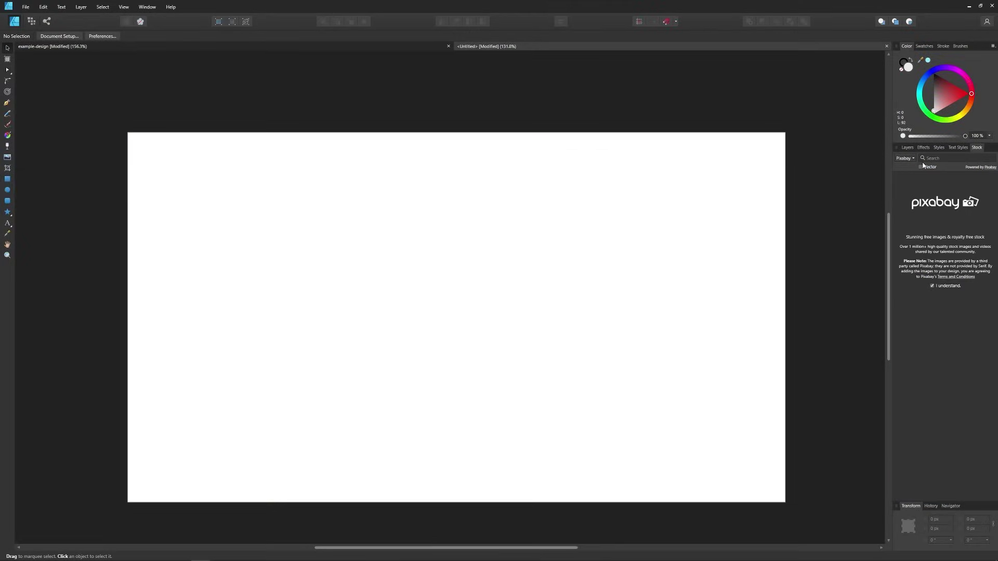
click(944, 157)
text(dog)
key(Return)
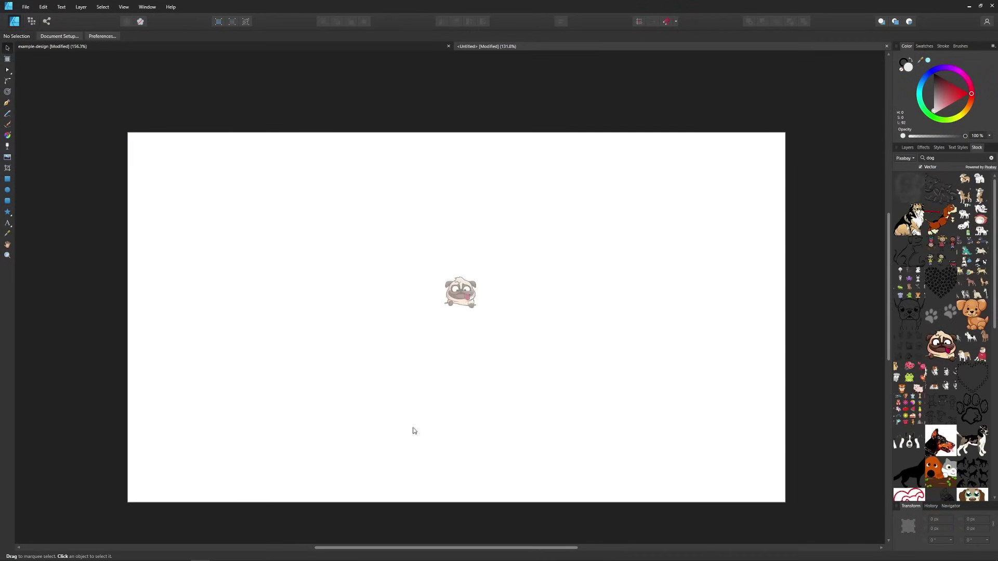
drag(414, 431, 410, 364)
scroll(344, 332, up, 10)
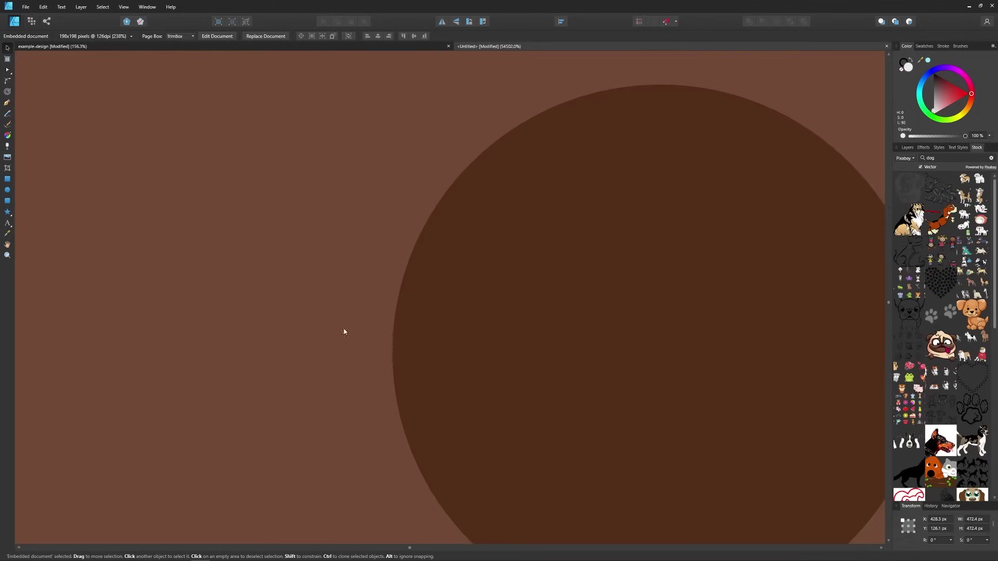
scroll(344, 332, down, 10)
drag(524, 325, 513, 323)
key(ctrl+z)
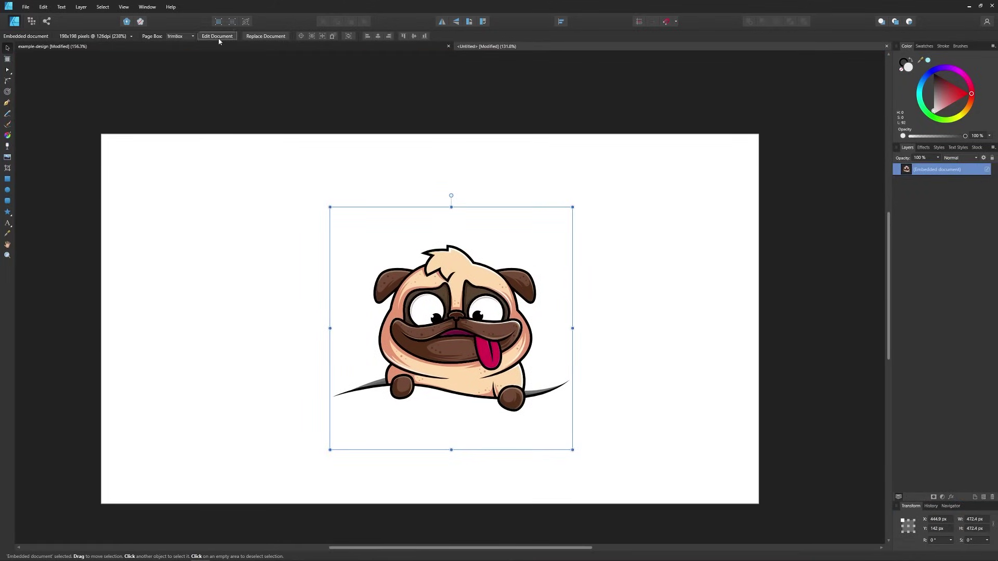
Copy all the pug's shapes from the embedded artwork, paste them into Untitled, and enlarge them.
click(217, 36)
right_click(920, 170)
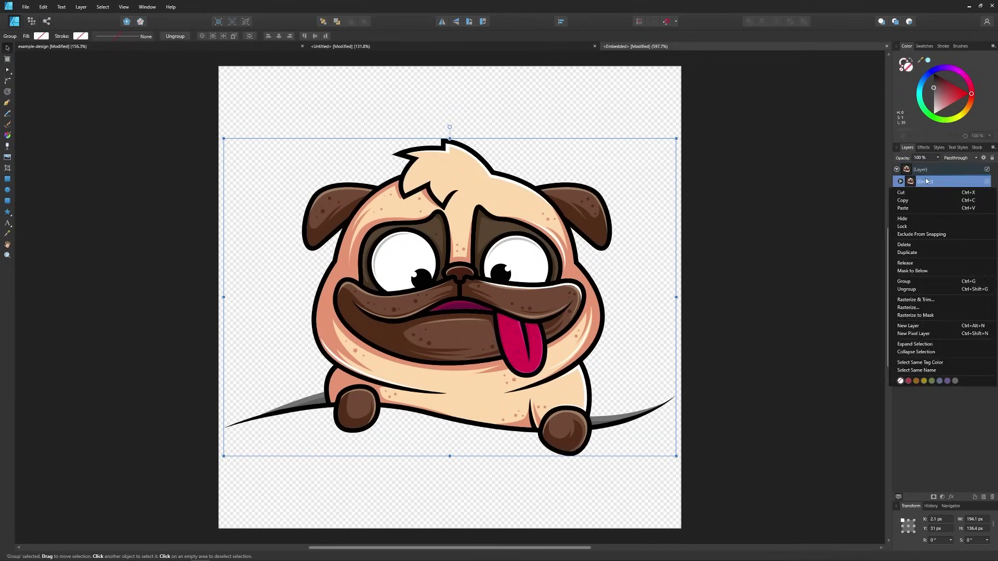
click(952, 285)
key(ctrl+c)
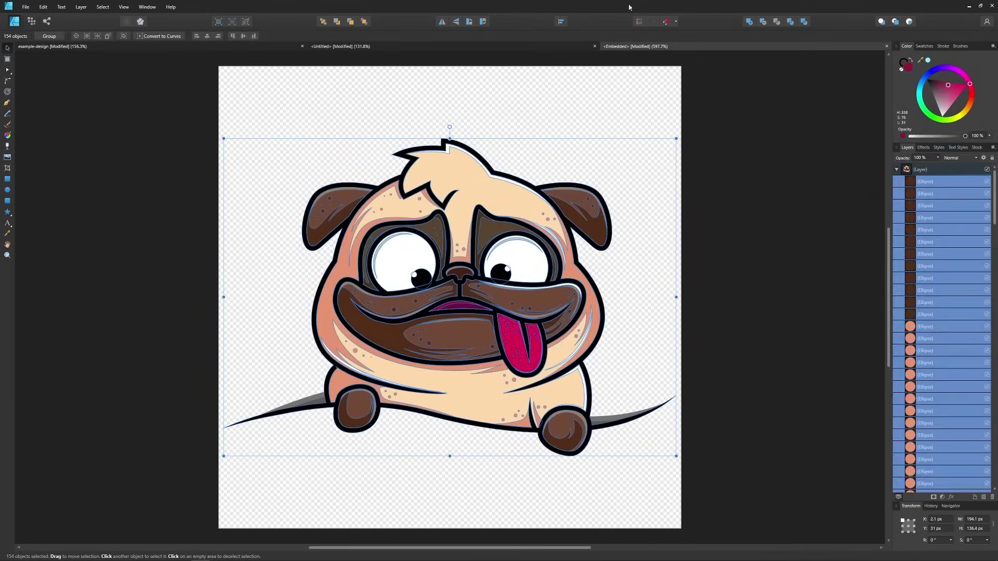
key(ctrl+Tab)
key(ctrl+v)
drag(427, 325, 695, 513)
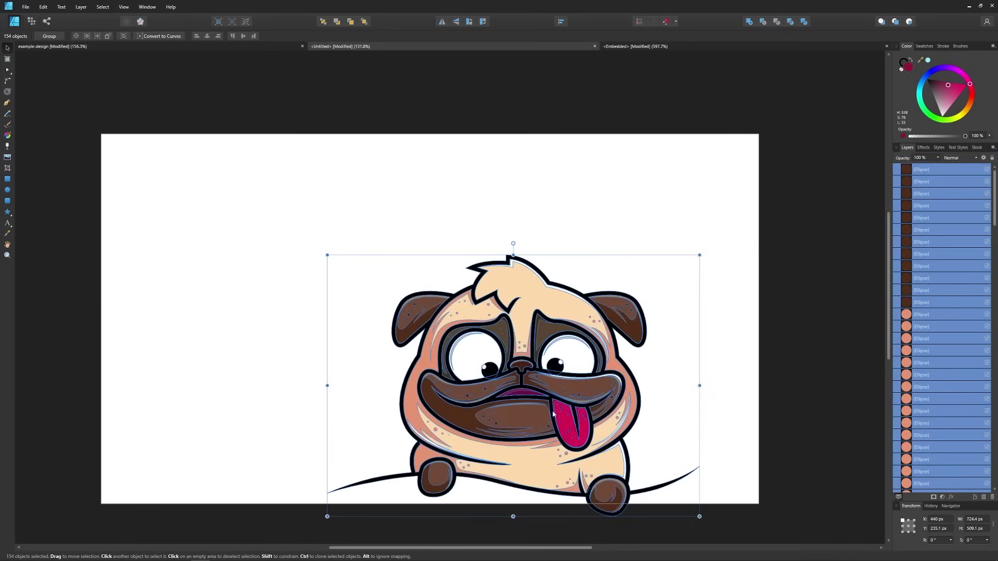
Recolour the pug's mouth fill green and fit the whole page in view.
scroll(529, 415, up, 3)
click(416, 416)
click(975, 87)
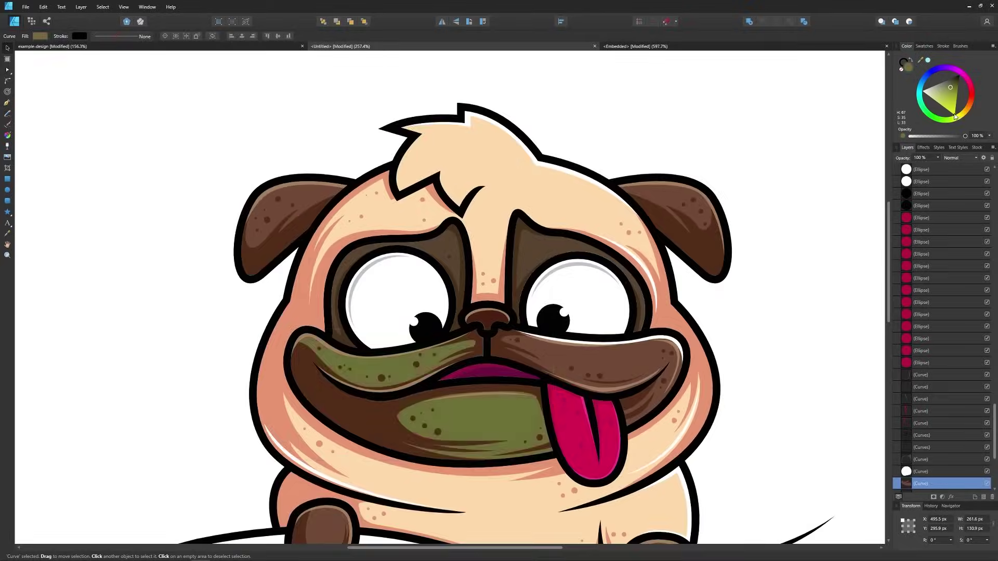
key(ctrl+d)
key(ctrl+0)
Switch the stock image provider to Pexels.
click(977, 148)
click(905, 158)
click(909, 172)
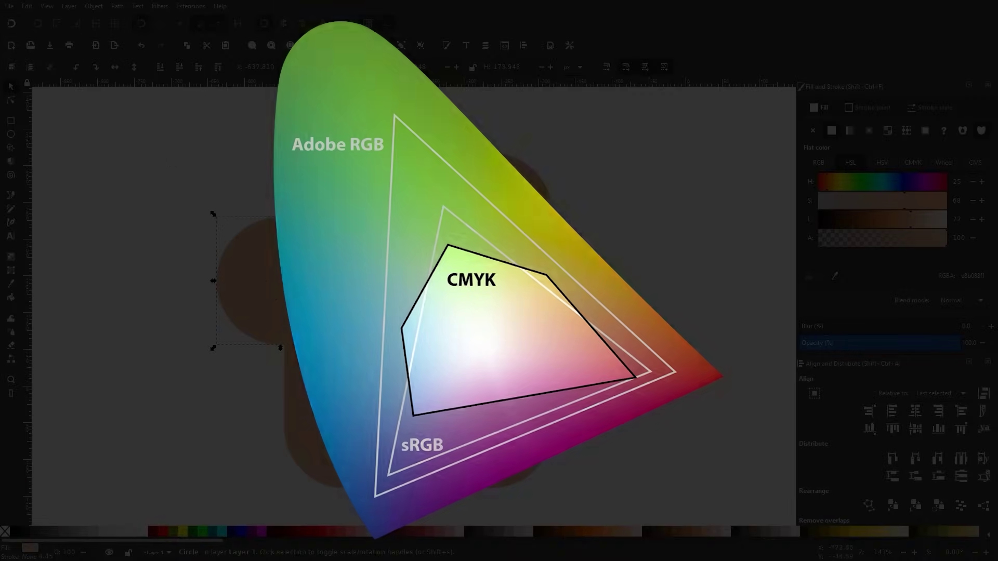
Rotate the halftone pattern's small source dot 45° and move it aside.
drag(213, 347, 234, 339)
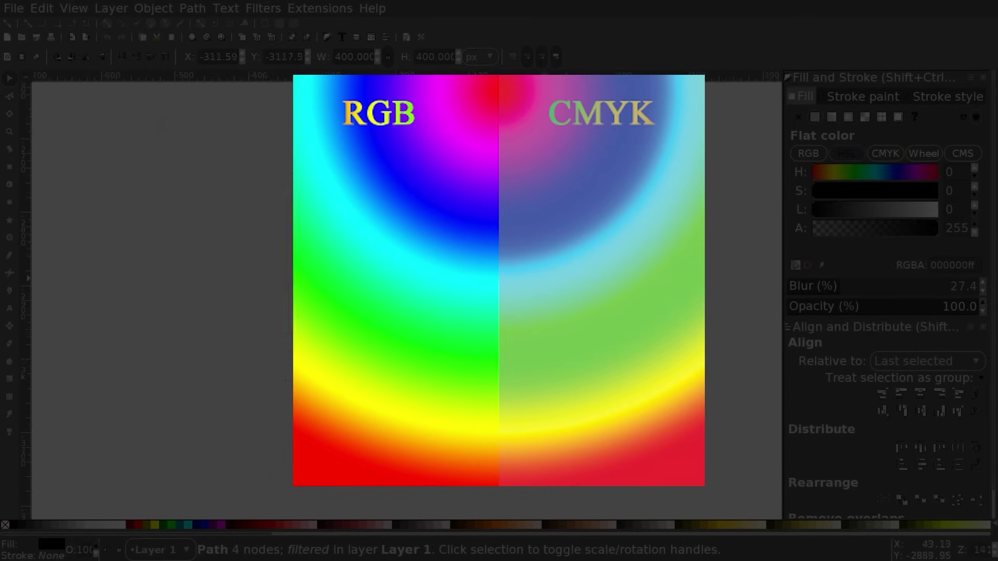
key(Escape)
scroll(478, 290, up, 1)
key(5)
click(308, 163)
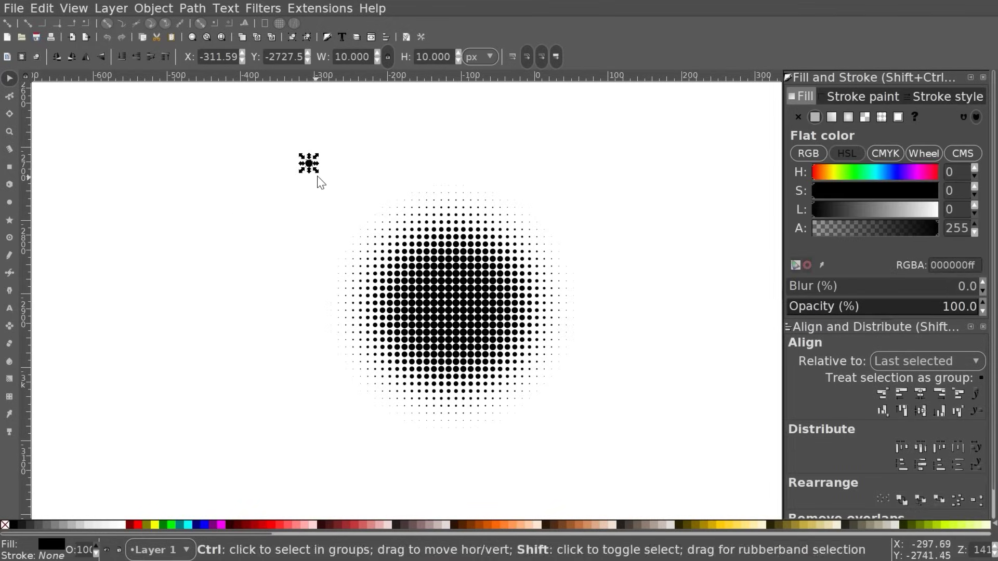
click(309, 163)
drag(322, 177, 424, 167)
click(328, 178)
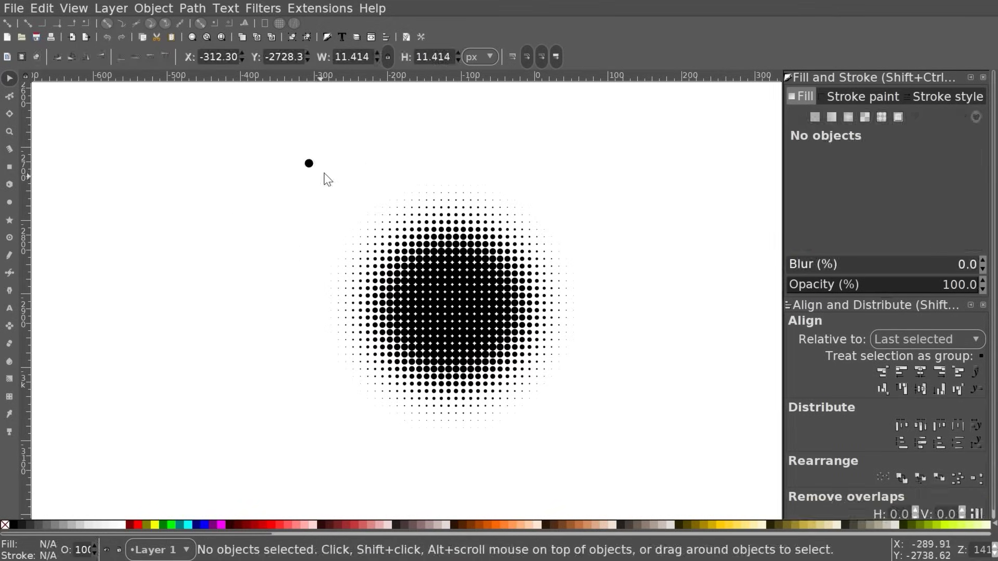
Group all the halftone dot clones and move the group down and left.
drag(686, 448, 236, 112)
click(292, 37)
drag(426, 281, 47, 413)
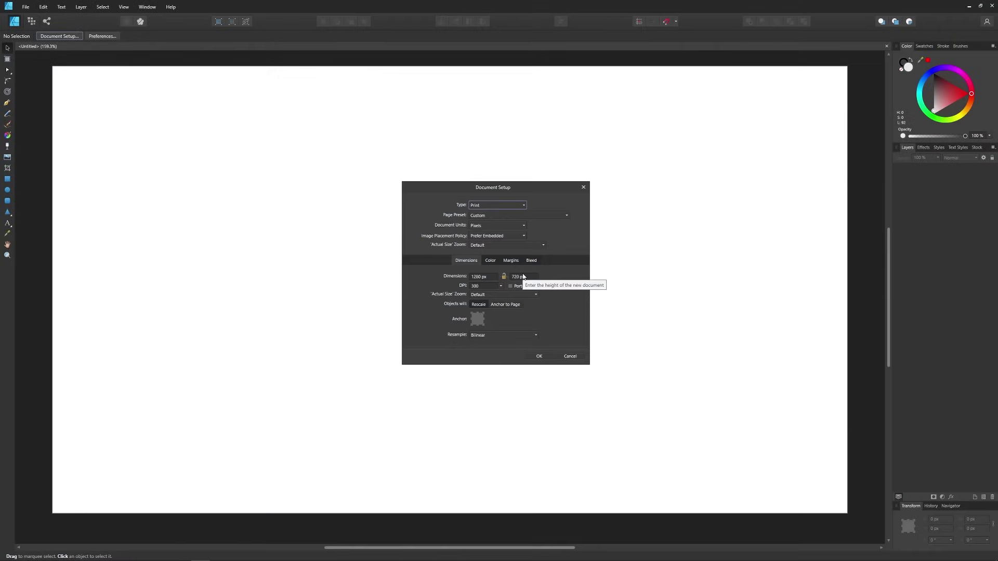
View the Print, Photo and Web choices in Document Setup's Type list.
click(523, 204)
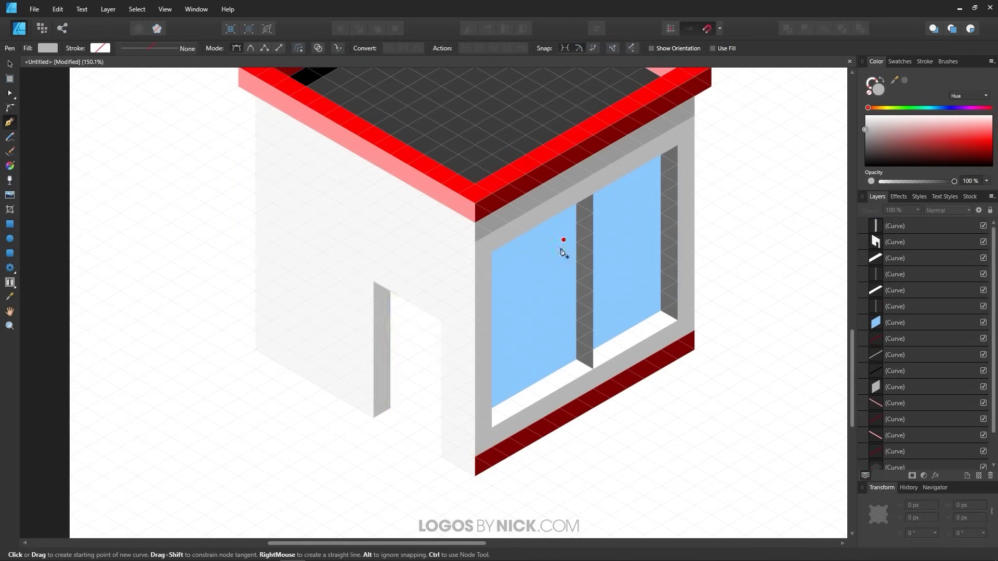
Draw the door and base trim pieces, then start the window on the left wall.
click(495, 326)
key(v)
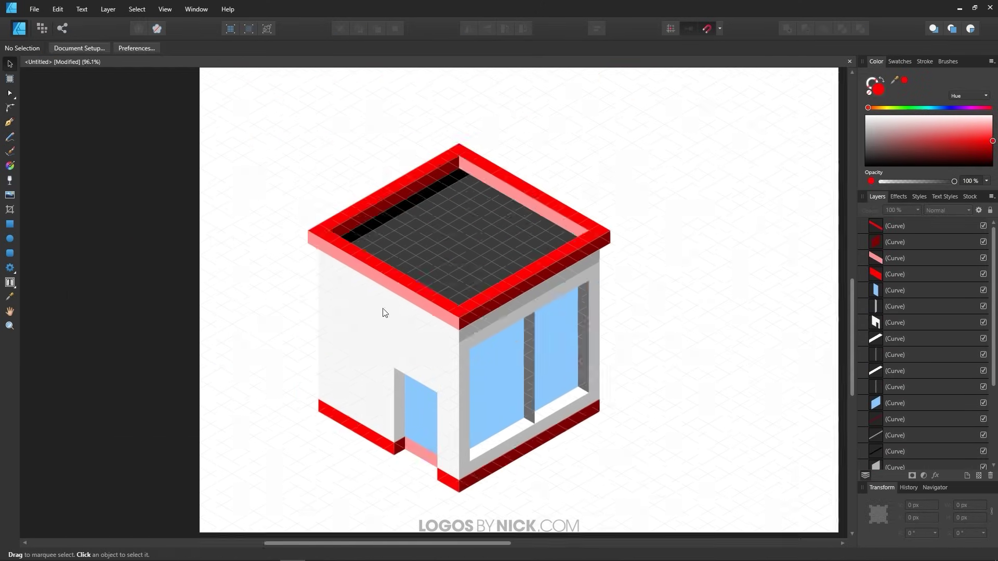
key(p)
click(378, 412)
scroll(307, 156, up, 3)
scroll(364, 312, down, 3)
scroll(436, 331, up, 1)
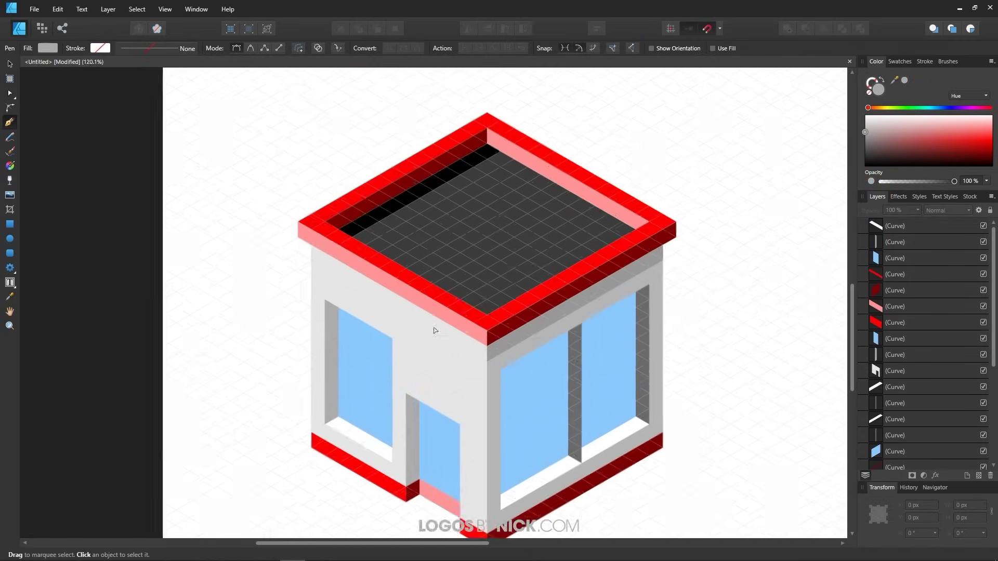
scroll(436, 330, up, 2)
Draw the pink parapet, the red downspout, and an awning stripe on the building.
click(405, 291)
scroll(407, 338, up, 2)
click(408, 338)
key(v)
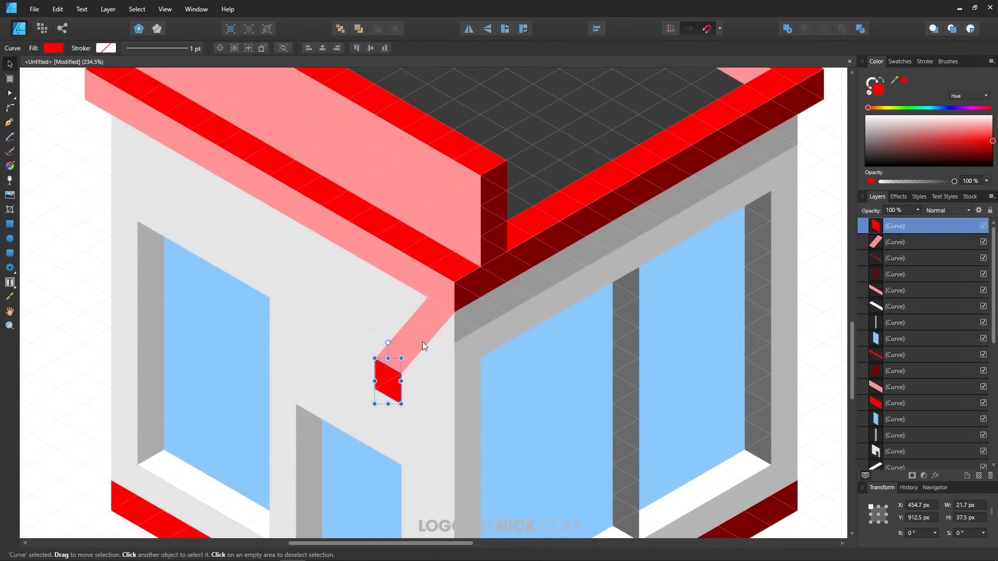
scroll(424, 346, down, 2)
click(457, 339)
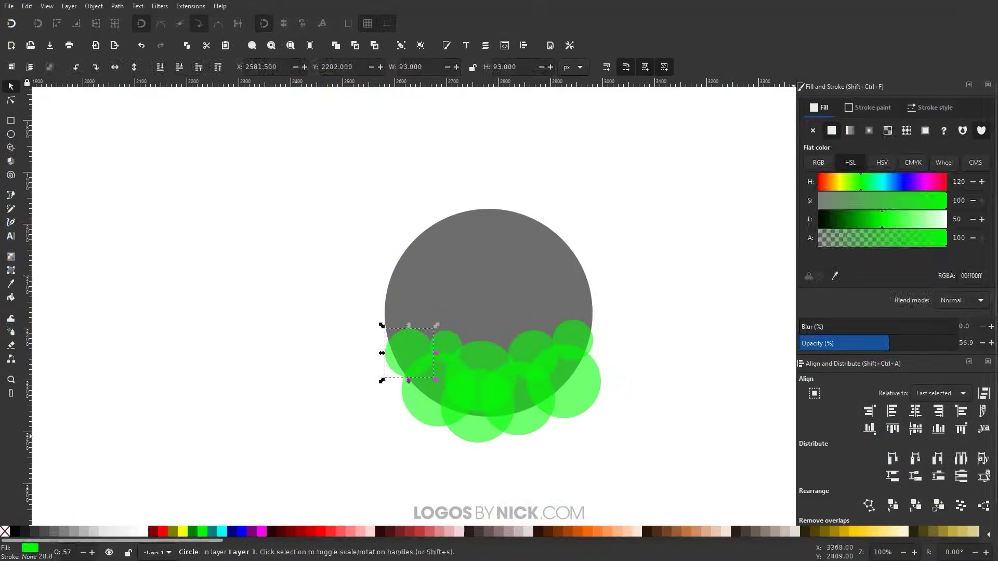
Reposition the 137px green circle within the cloud cluster.
scroll(327, 338, up, 4)
click(229, 328)
drag(513, 372, 523, 395)
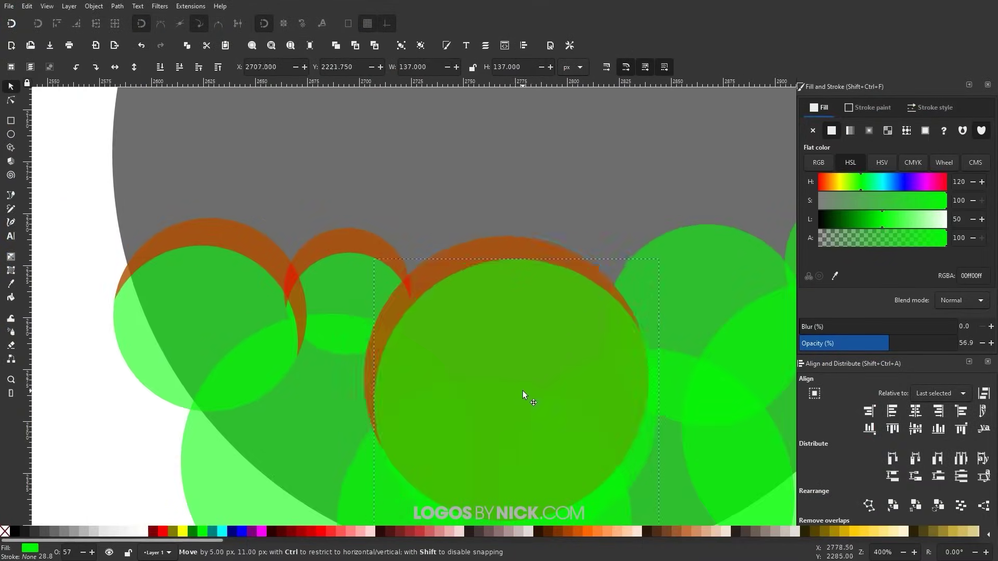
scroll(579, 314, down, 2)
scroll(196, 283, up, 4)
Add a stem rectangle and Union the selected shapes into one cloud path.
click(335, 255)
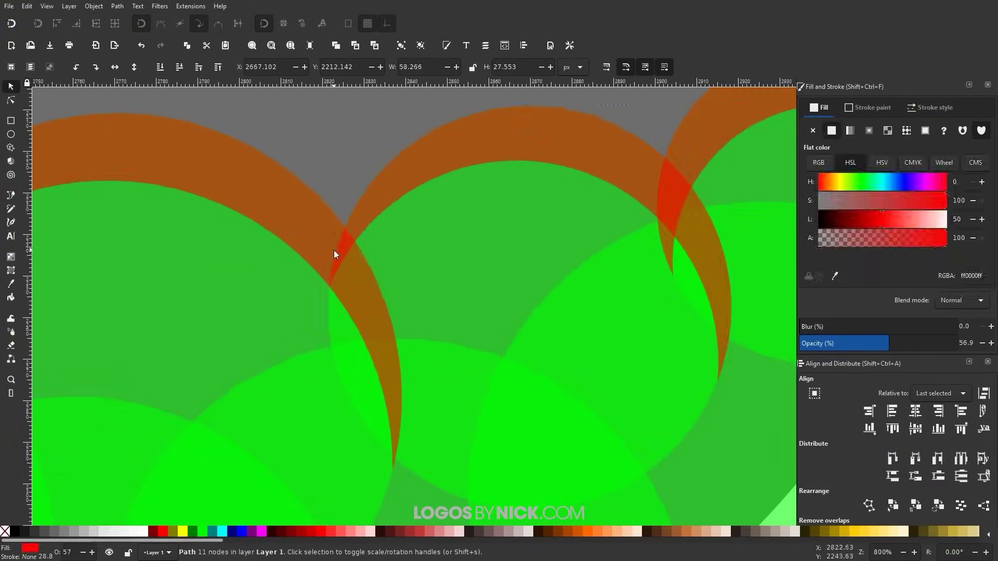
scroll(334, 255, down, 6)
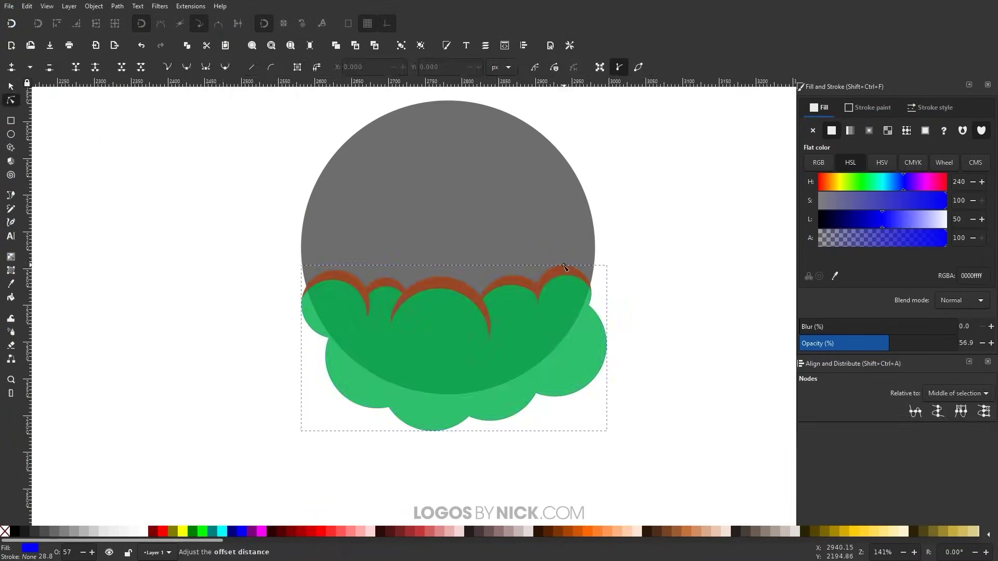
drag(433, 166, 580, 386)
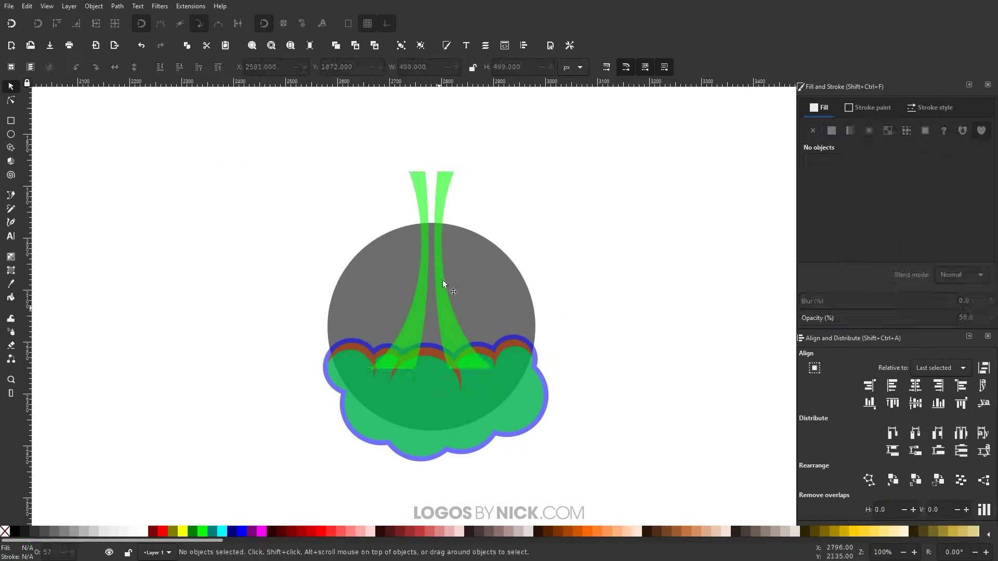
click(116, 5)
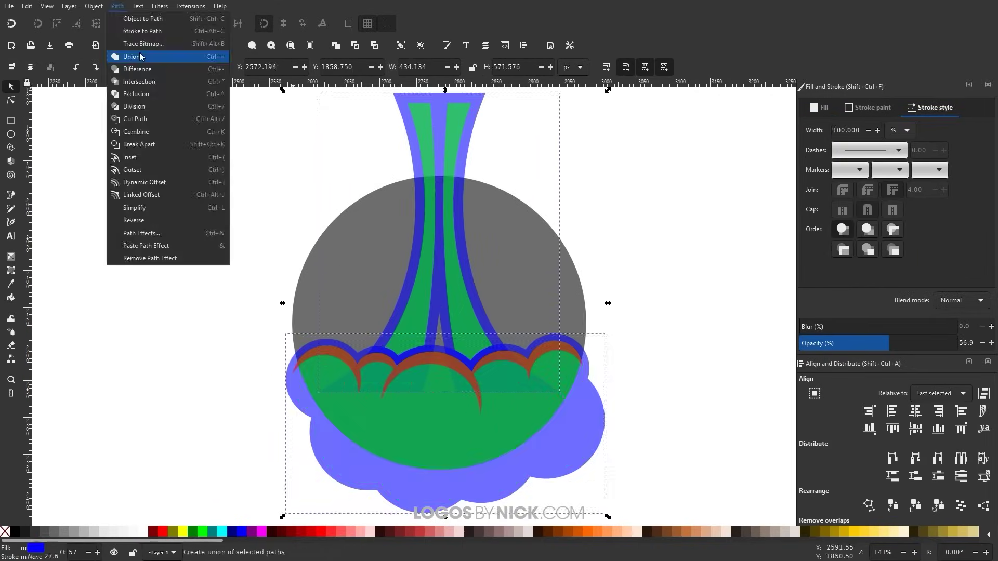
click(140, 56)
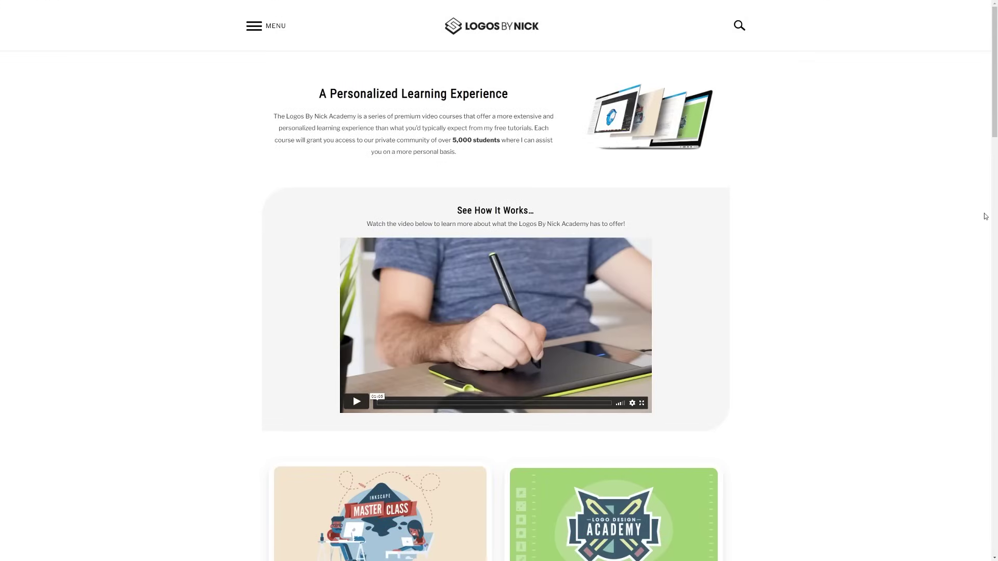
Scroll down past the Academy course cards and through a lecture's student comments.
scroll(943, 221, down, 7)
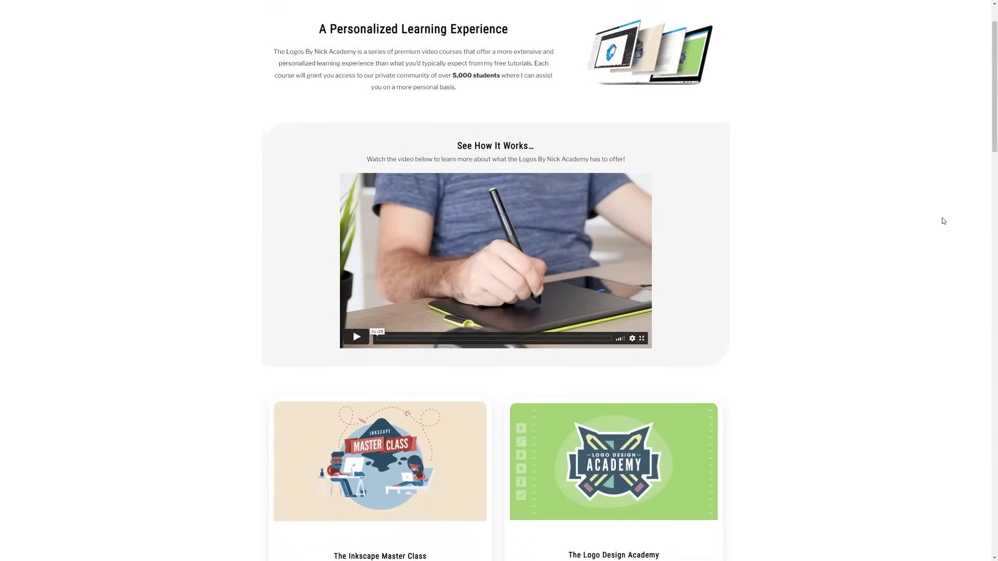
scroll(935, 222, down, 6)
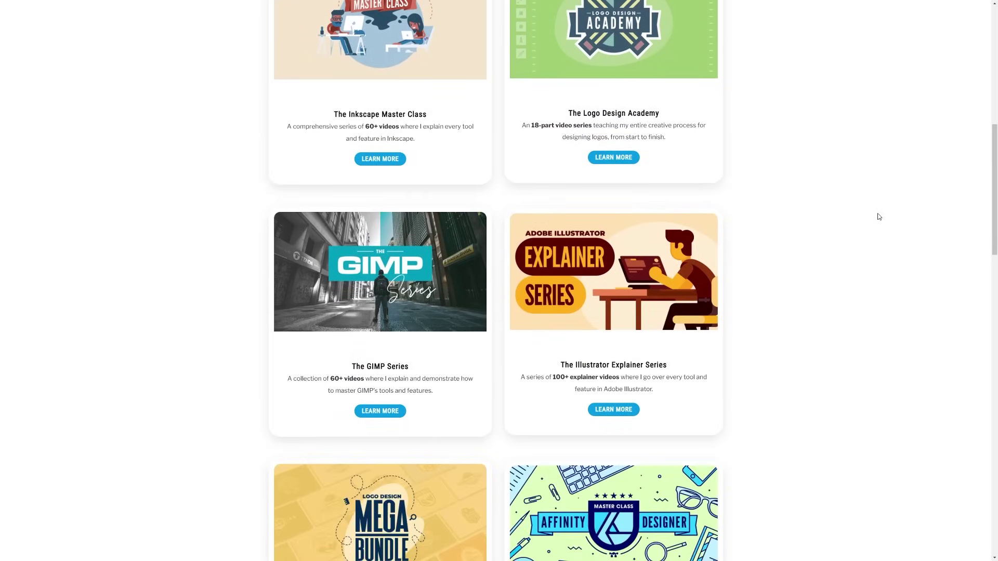
scroll(900, 217, down, 8)
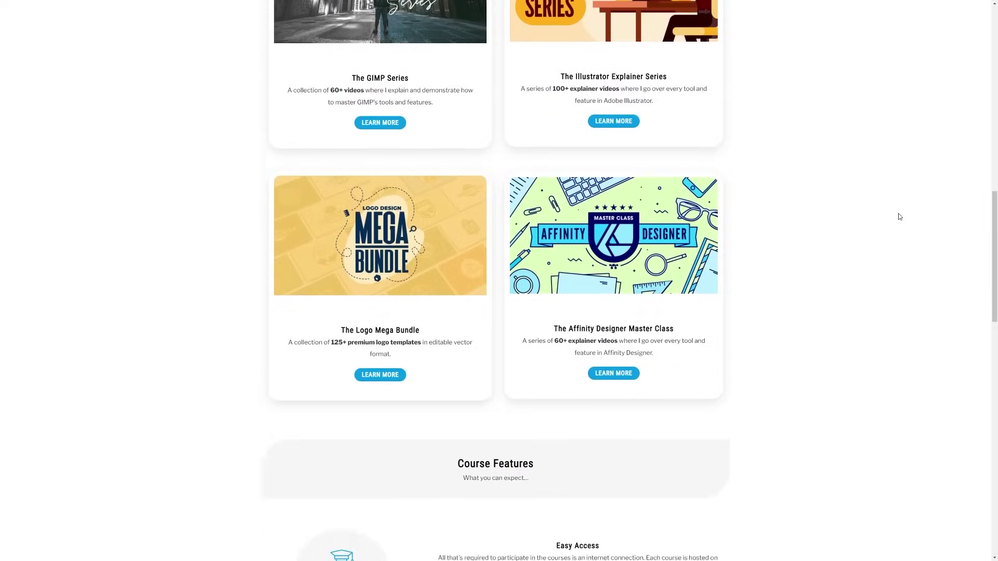
scroll(884, 217, down, 1)
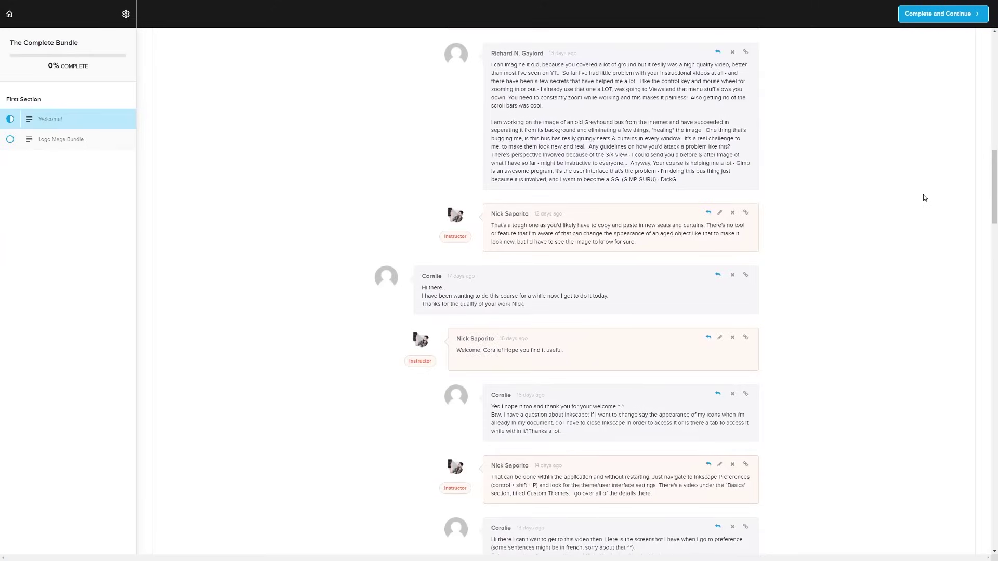
scroll(924, 198, down, 5)
scroll(923, 198, down, 5)
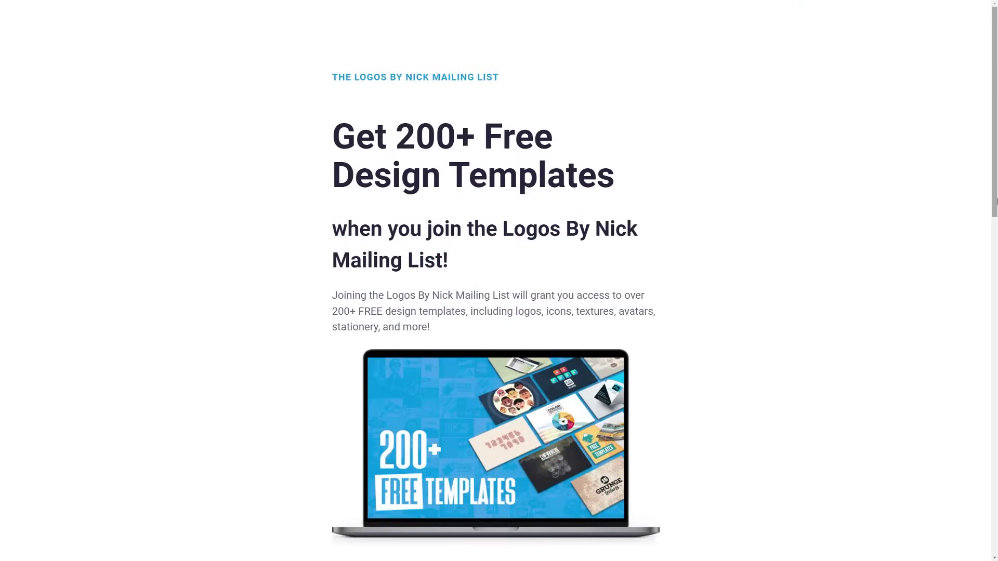
Scroll the Logos By Nick mailing list page to the Get Your Templates form with topic checkboxes and Email Address field.
scroll(997, 201, down, 5)
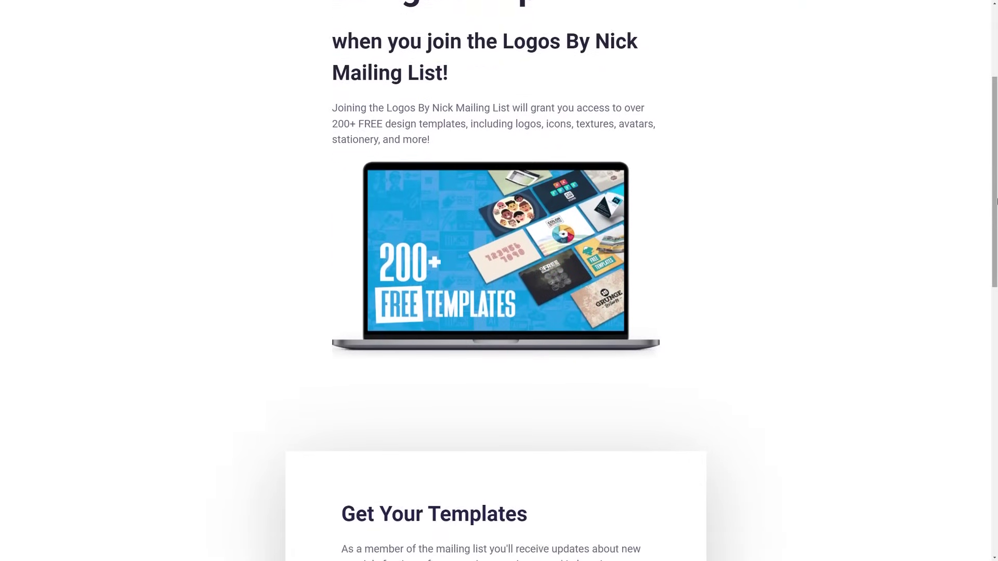
scroll(996, 202, down, 4)
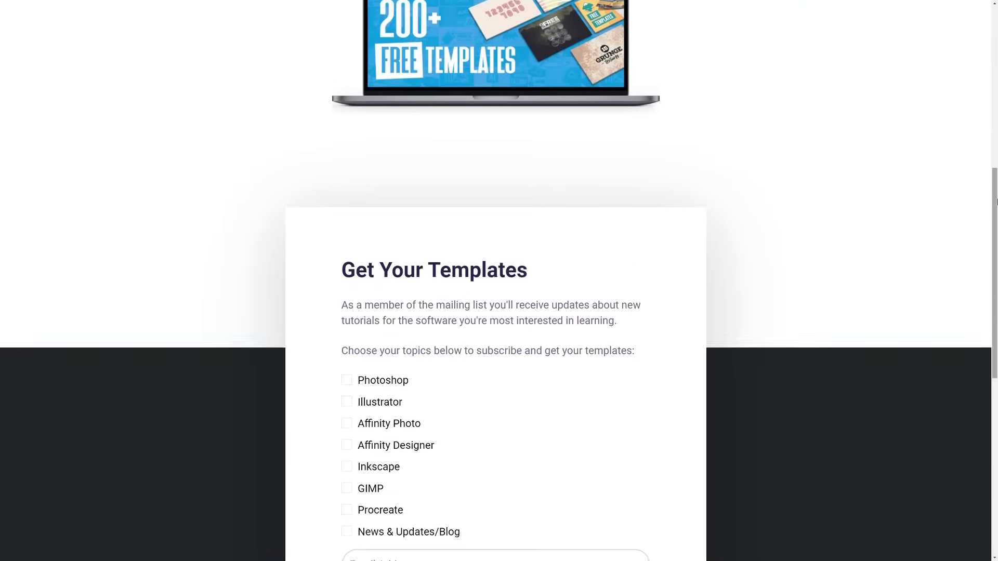
scroll(992, 203, down, 3)
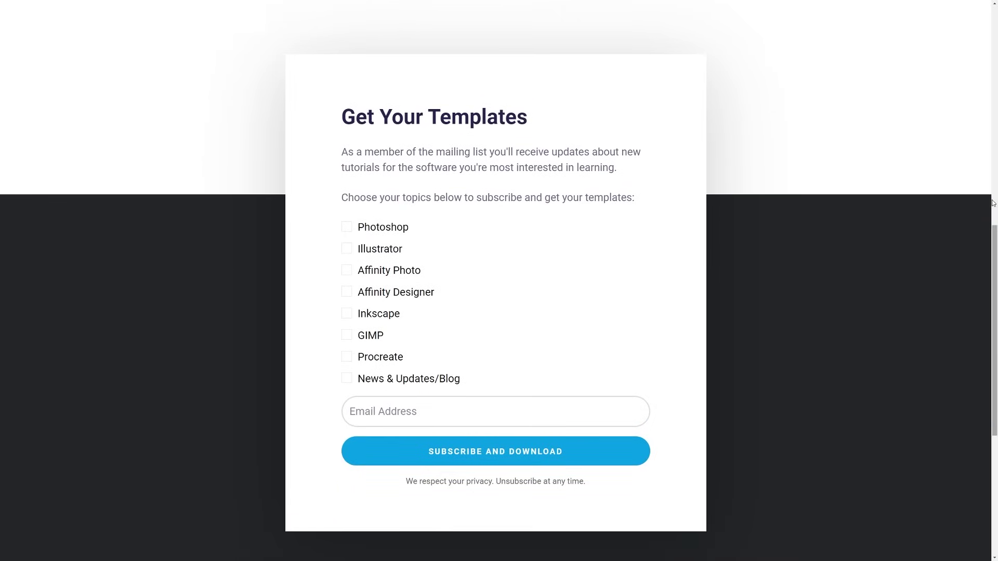
scroll(994, 203, down, 1)
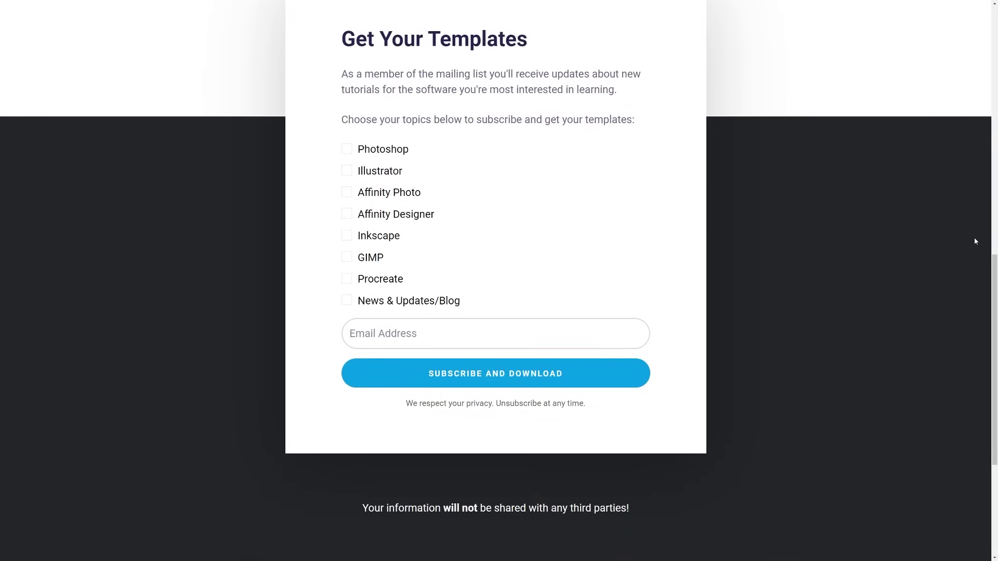
scroll(975, 241, up, 10)
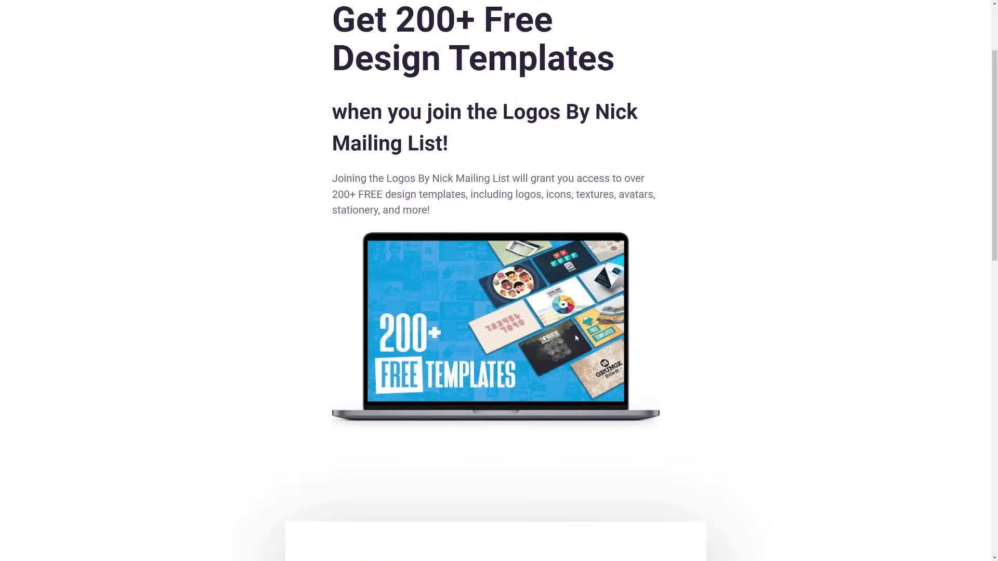
scroll(801, 283, down, 7)
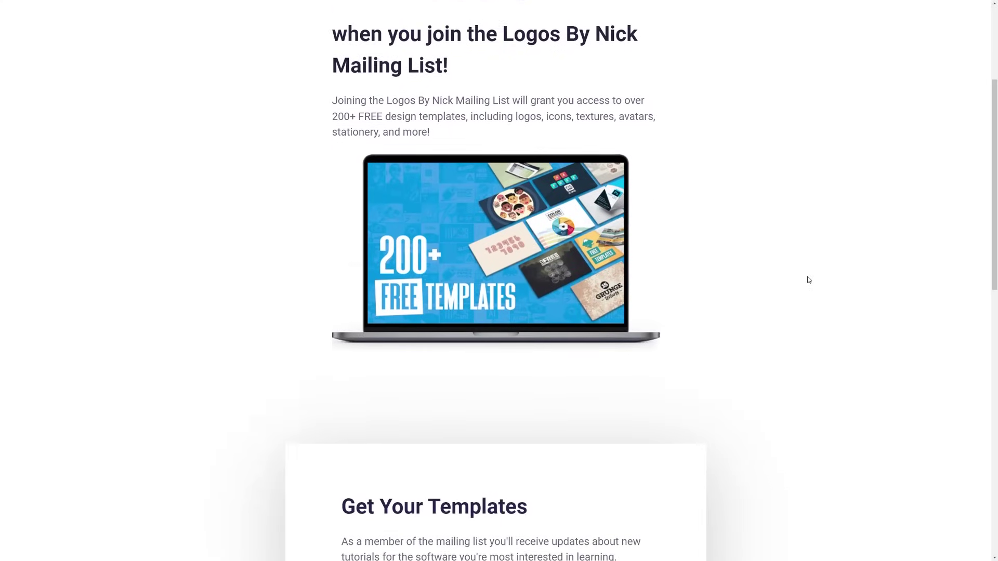
scroll(819, 270, down, 2)
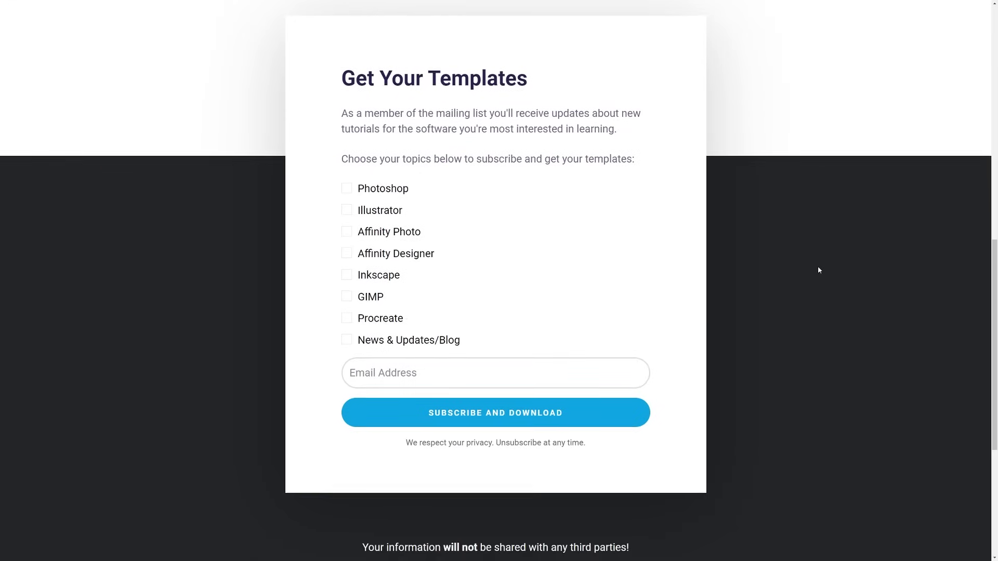